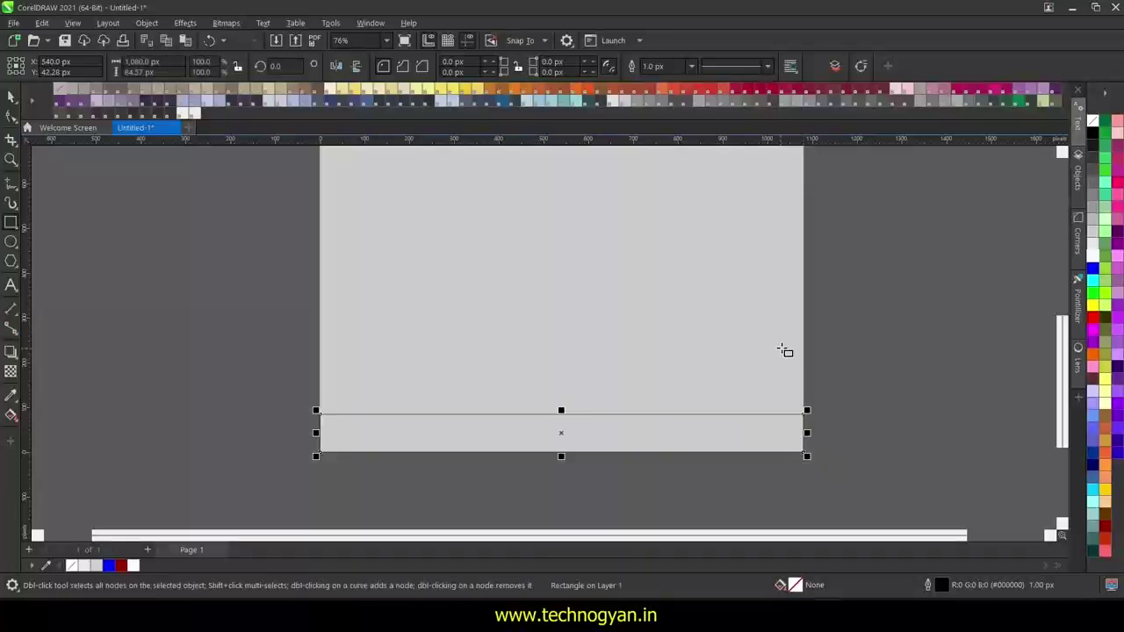
# - Fill the bottom rectangle dark red and remove its outline
pyautogui.scroll(3, 319, 427)
pyautogui.scroll(-2, 624, 402)
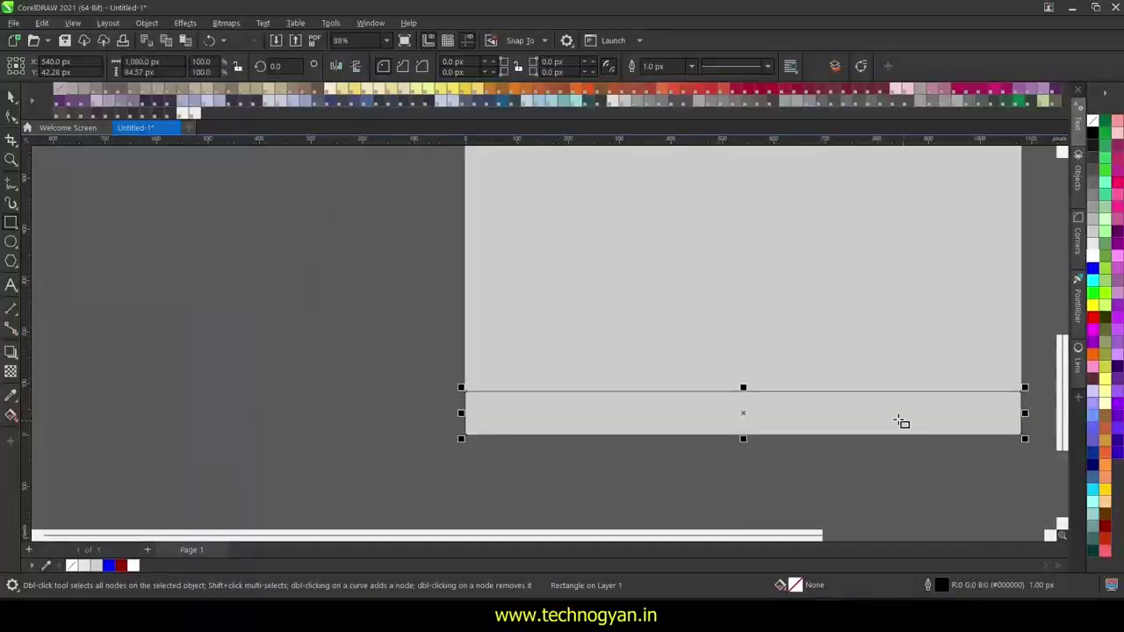
pyautogui.scroll(2, 966, 406)
pyautogui.scroll(-1, 966, 406)
pyautogui.click(1105, 526)
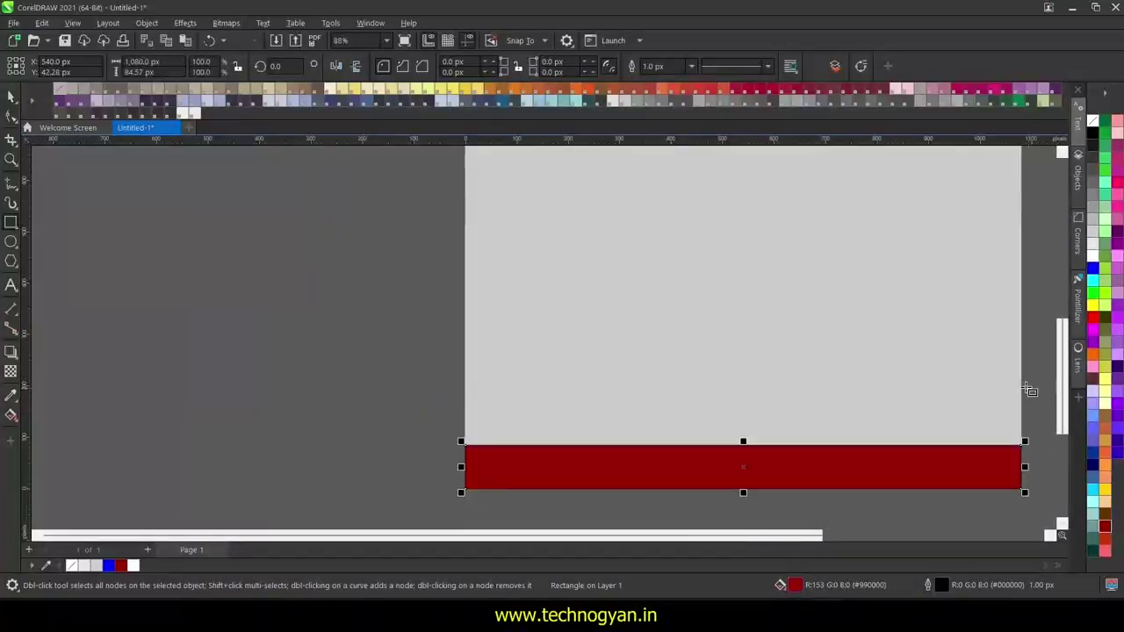
pyautogui.rightClick(1092, 120)
pyautogui.click(1042, 126)
# - Shorten the red bar to about 69 px tall
pyautogui.hotkey('shift', 'F4')
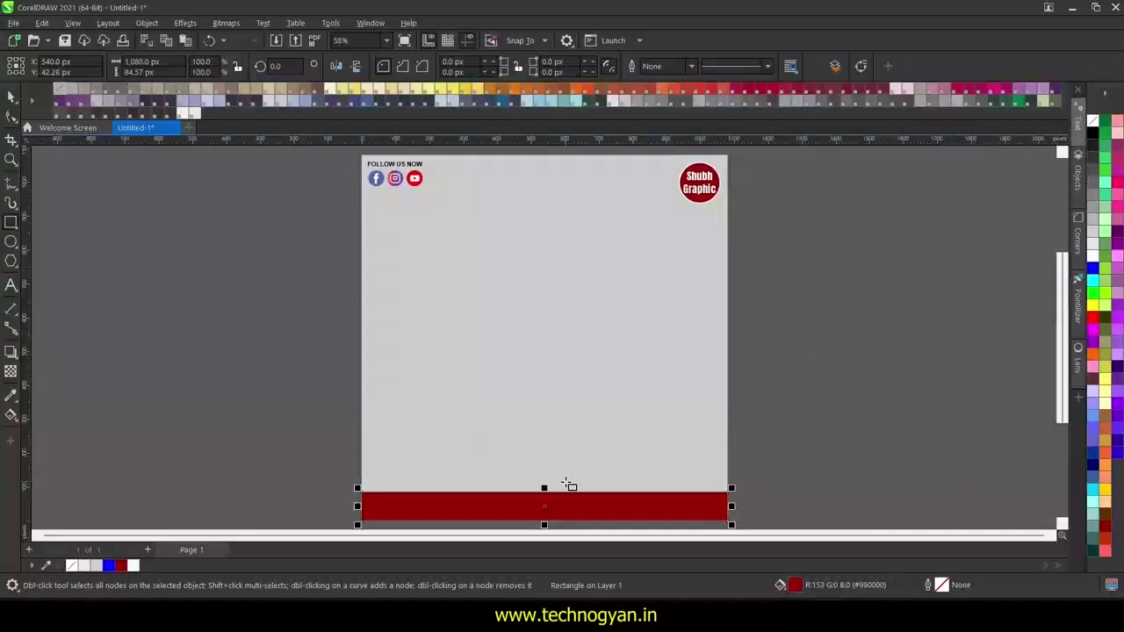
pyautogui.scroll(3, 569, 484)
pyautogui.scroll(-1, 570, 477)
pyautogui.moveTo(549, 409); pyautogui.dragTo(812, 417)
pyautogui.scroll(-1, 874, 410)
pyautogui.click(12, 283)
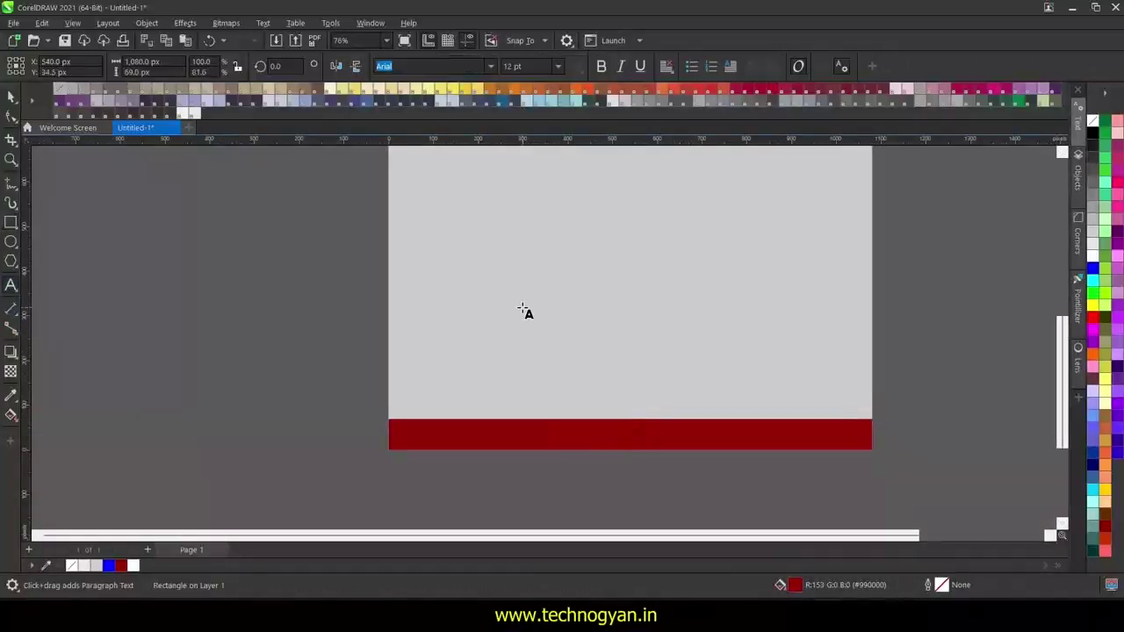
pyautogui.click(524, 307)
pyautogui.write('www.shubhk')
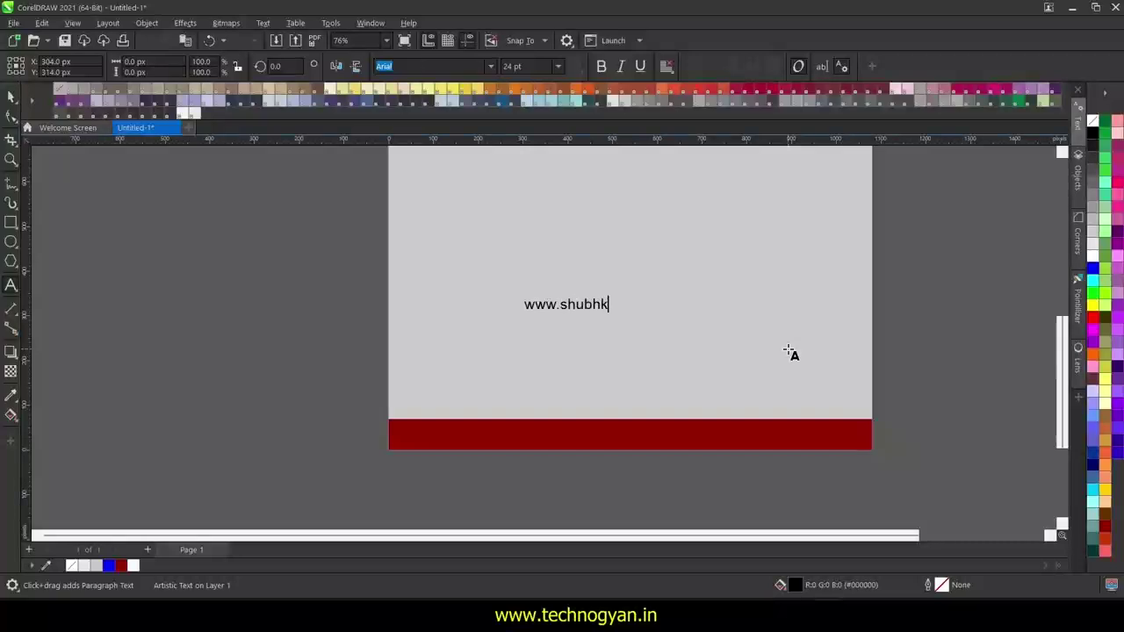
pyautogui.write('amnainstitute.com')
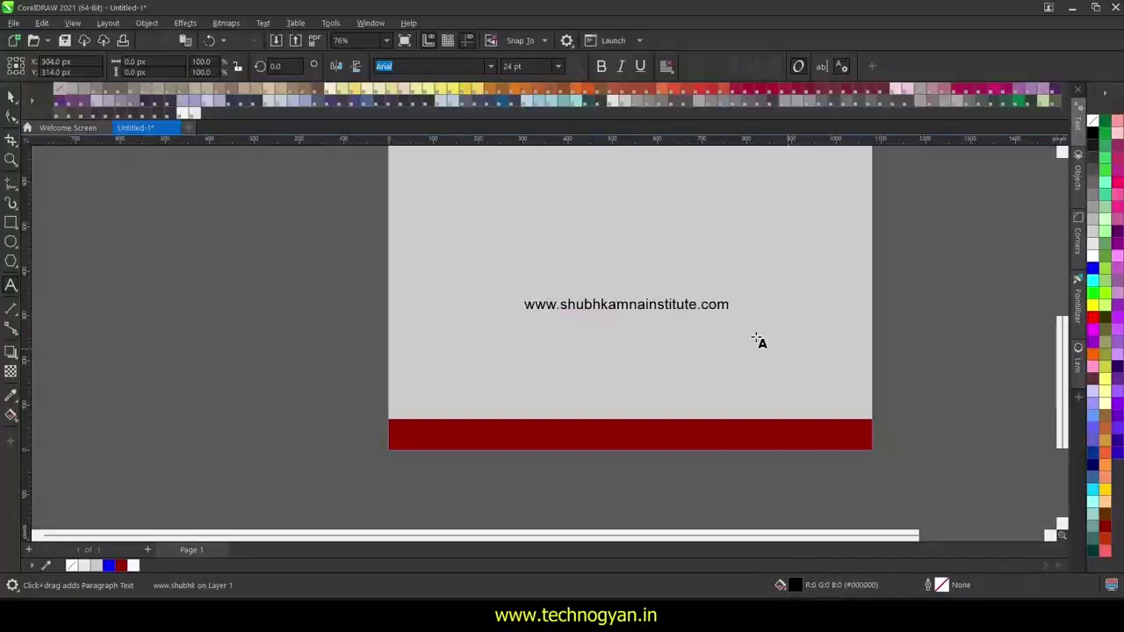
pyautogui.hotkey('ctrl', 'space')
pyautogui.moveTo(549, 306); pyautogui.dragTo(441, 437)
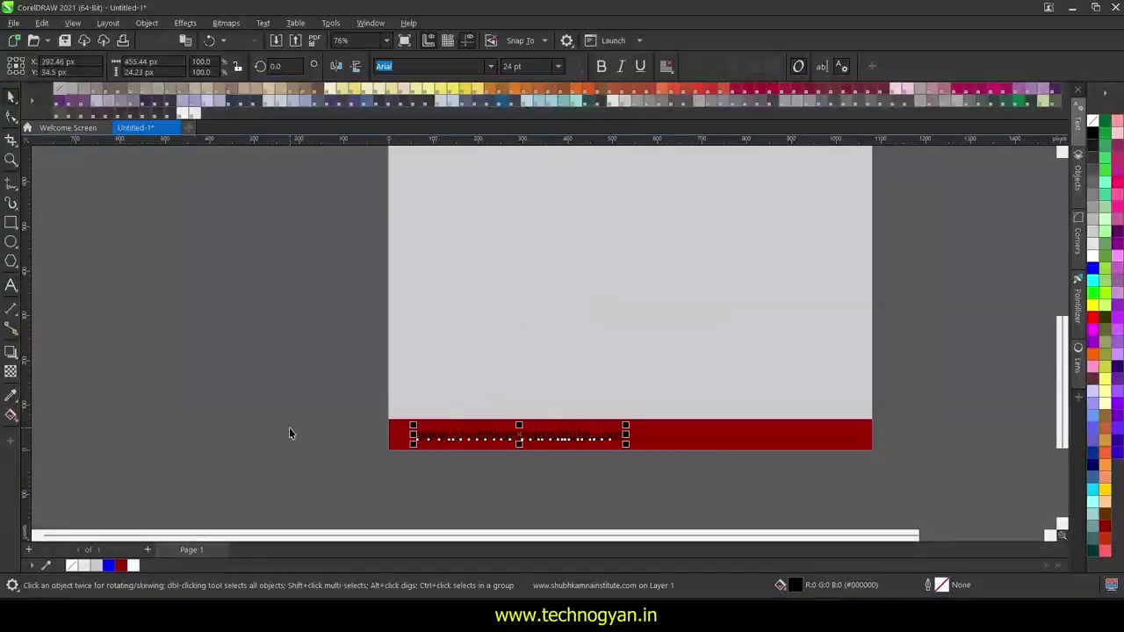
pyautogui.click(1093, 256)
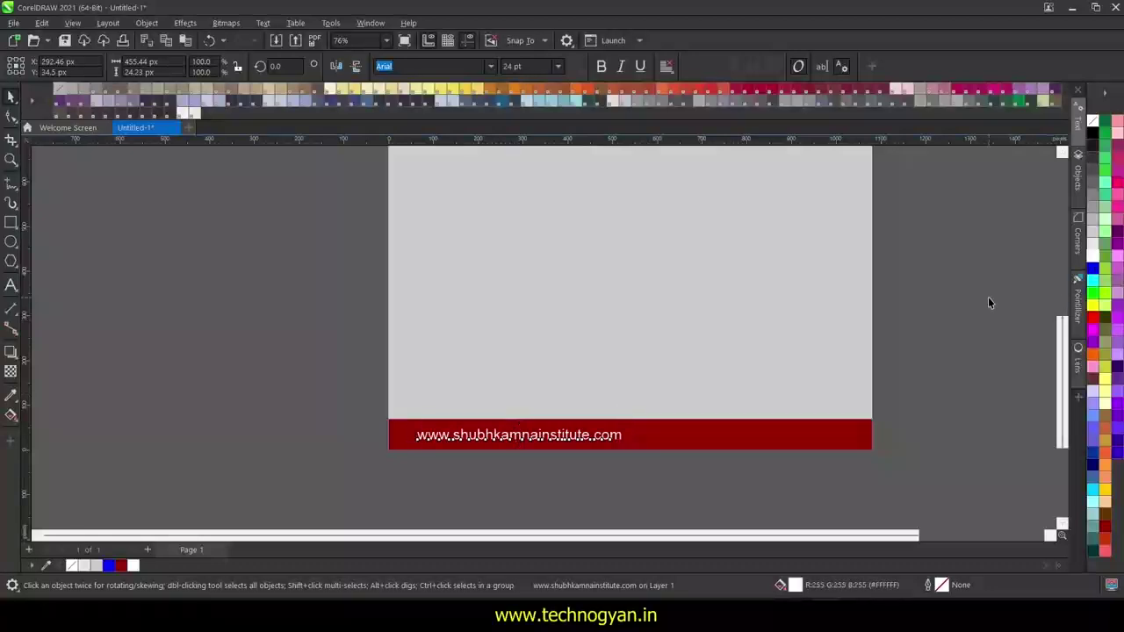
pyautogui.press('Escape')
pyautogui.press('F8')
pyautogui.click(569, 274)
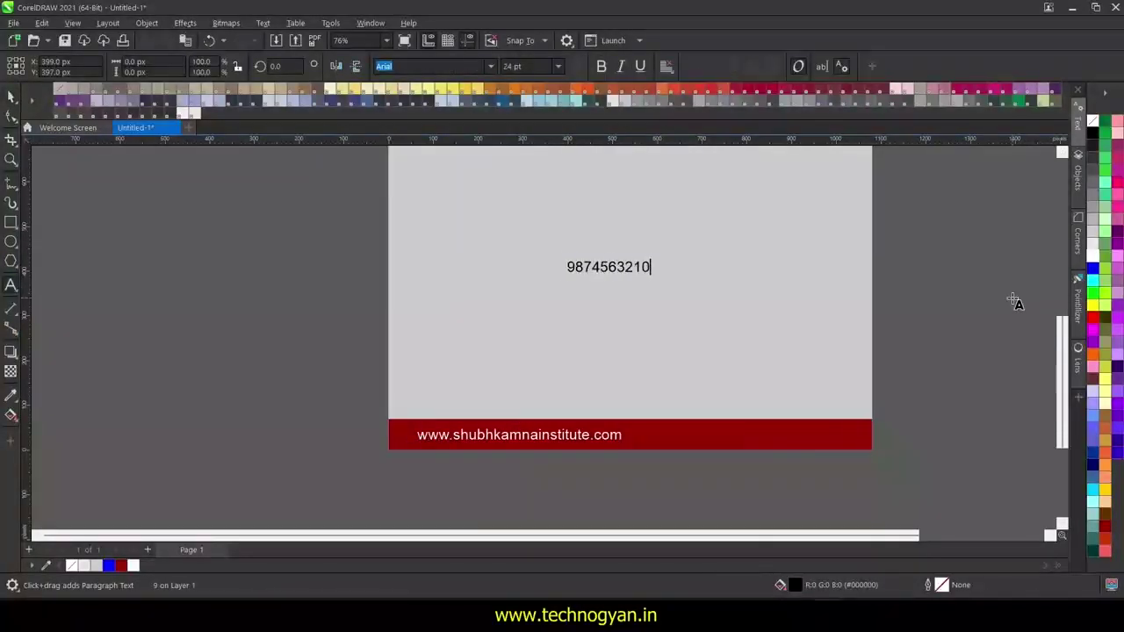
pyautogui.hotkey('ctrl', 'space')
pyautogui.moveTo(634, 270); pyautogui.dragTo(829, 437)
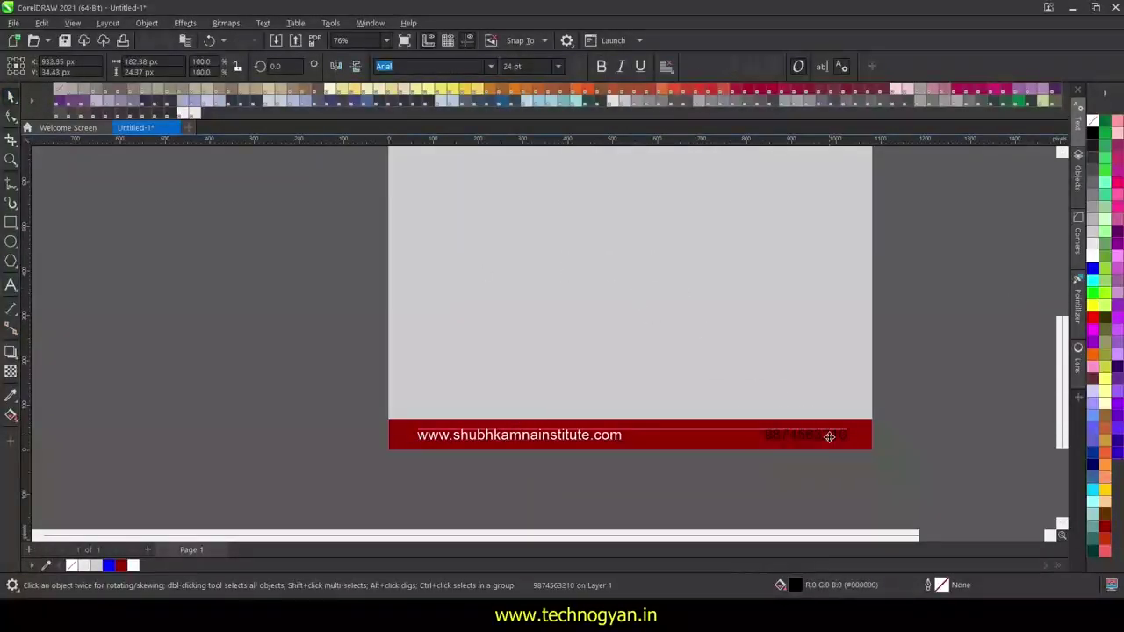
pyautogui.click(1094, 257)
pyautogui.click(950, 443)
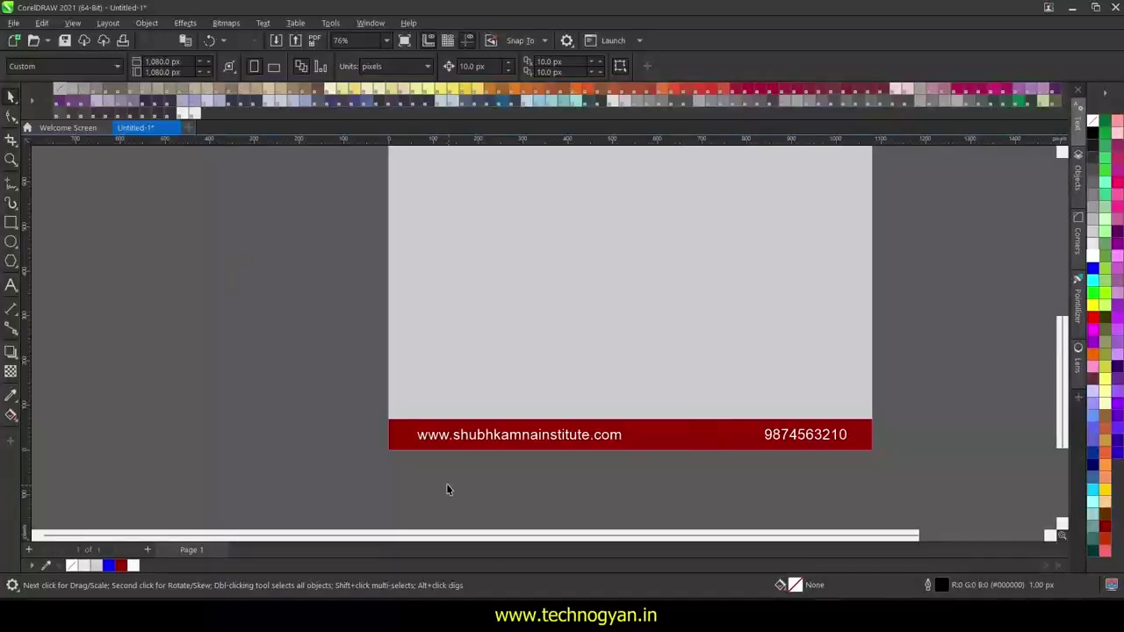
# - Move from the Course logo folder window to the browser's download page
pyautogui.moveTo(434, 619)
pyautogui.click(364, 536)
pyautogui.click(794, 619)
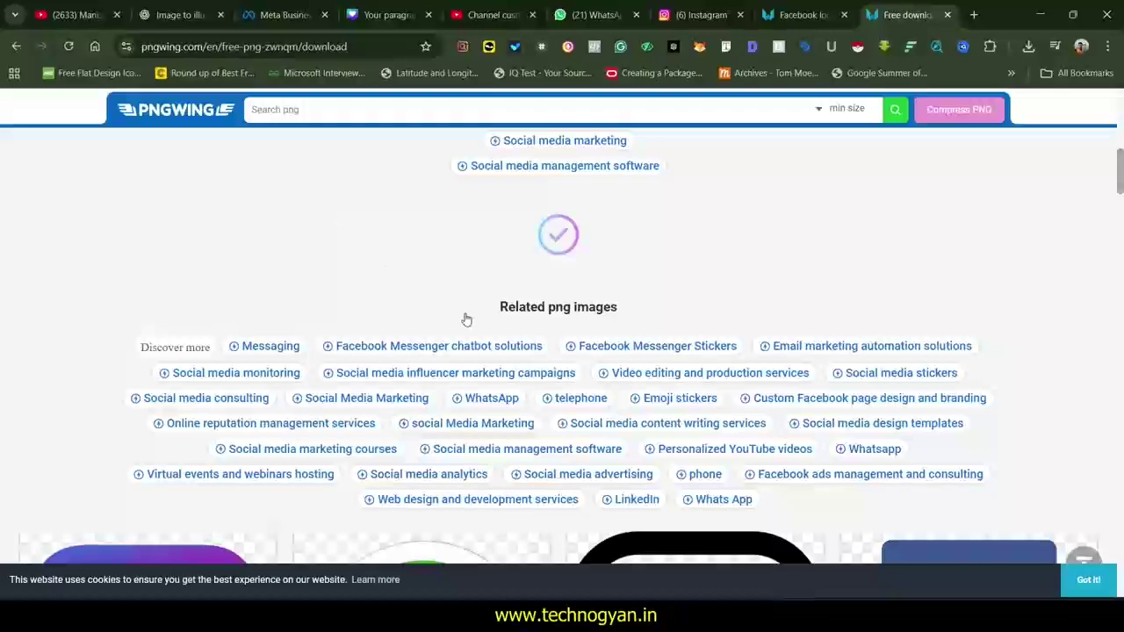
pyautogui.hotkey('alt', 'Tab')
pyautogui.hotkey('alt', 'Tab')
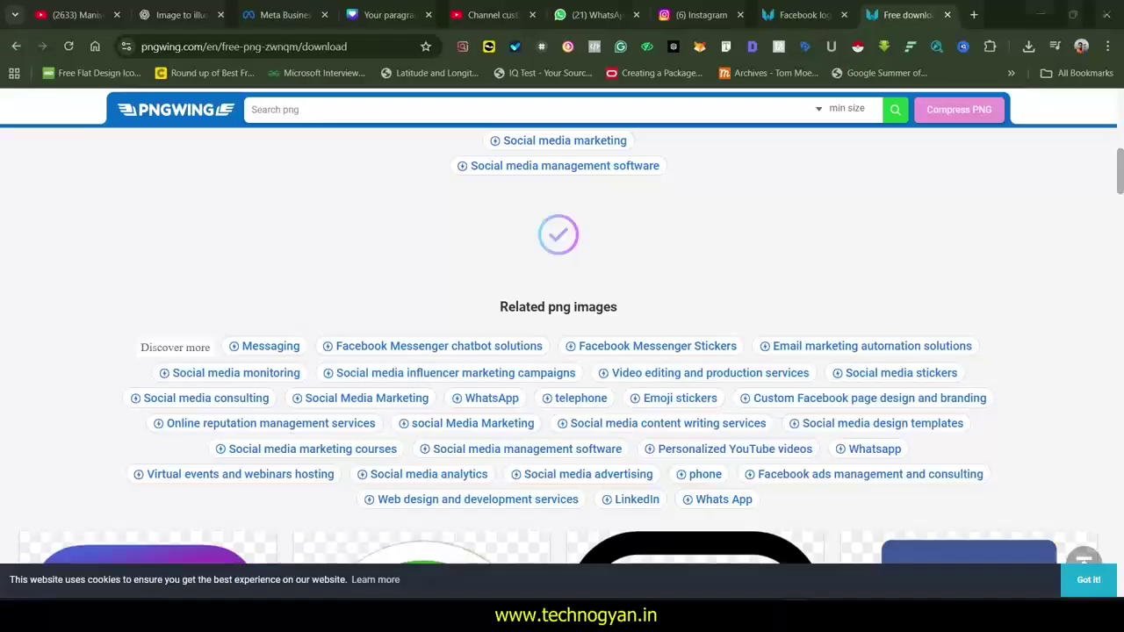
# - Open a new tab and run a Google image search for 'call' icons
pyautogui.click(975, 15)
pyautogui.click(419, 303)
pyautogui.click(418, 273)
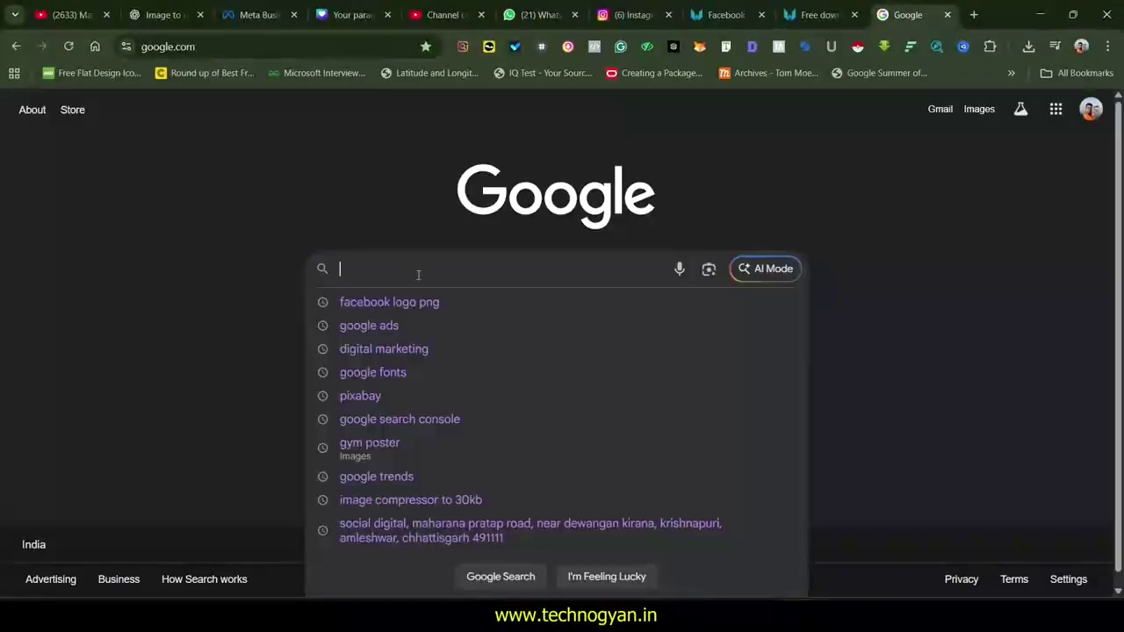
pyautogui.write('call')
pyautogui.click(367, 326)
# - Copy the Pngtree call image from its preview
pyautogui.scroll(-2, 887, 492)
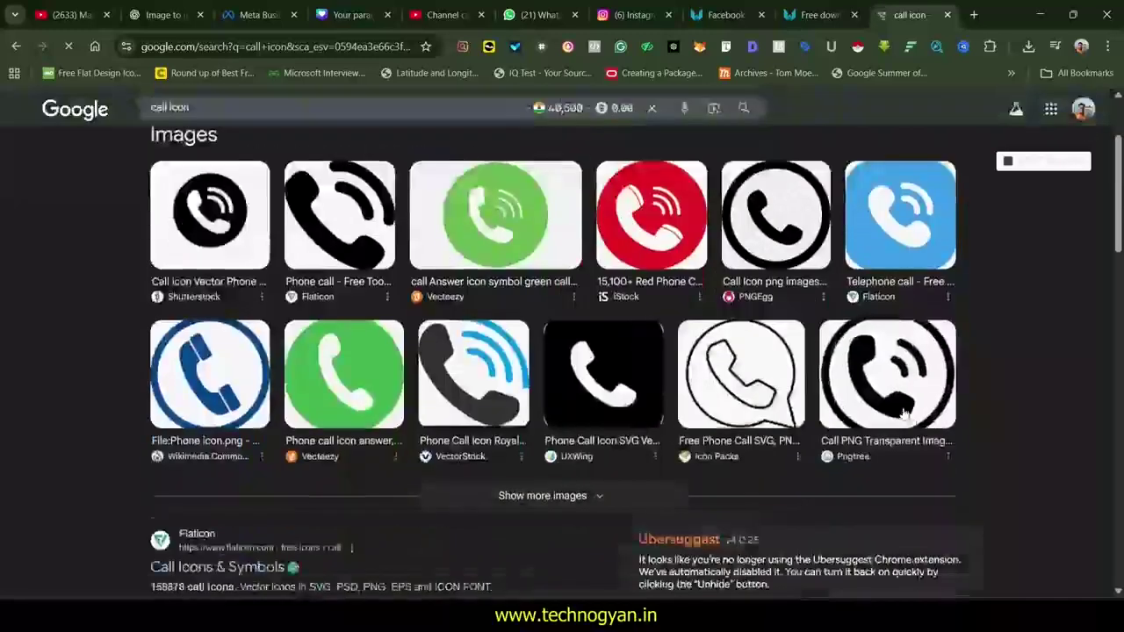
pyautogui.click(889, 514)
pyautogui.rightClick(874, 378)
pyautogui.click(931, 247)
# - Paste that image into the poster, delete it, and open the Shutterstock call icon preview instead
pyautogui.hotkey('alt', 'Tab')
pyautogui.hotkey('ctrl', 'v')
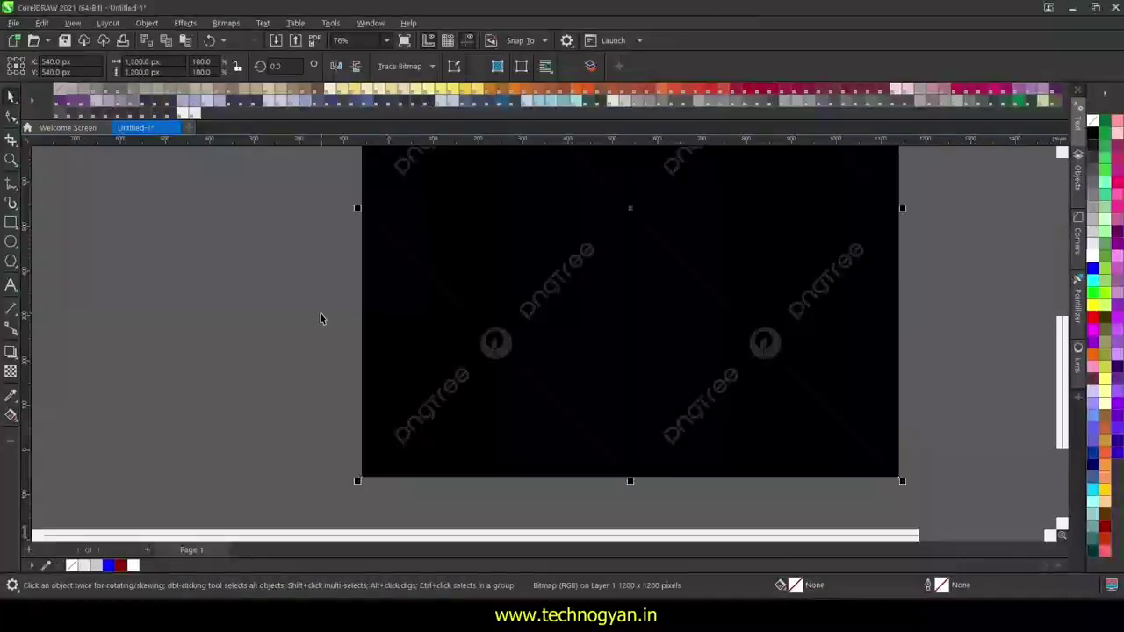
pyautogui.press('Delete')
pyautogui.hotkey('alt', 'Tab')
pyautogui.click(210, 215)
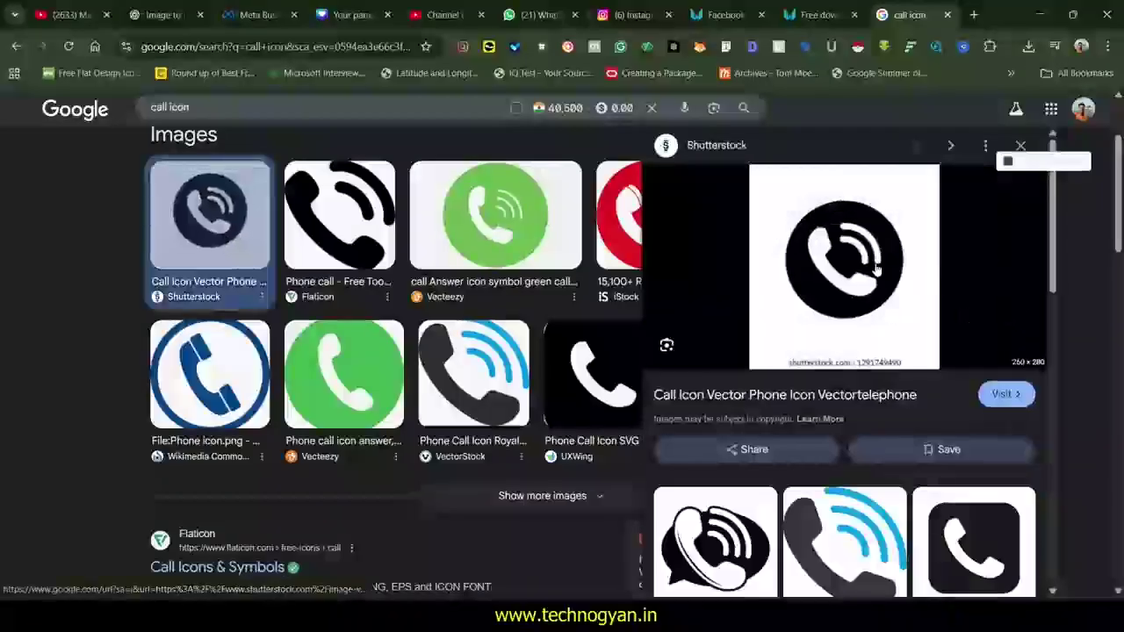
# - Paste the Shutterstock call icon into the drawing to the right of the page
pyautogui.hotkey('alt', 'Tab')
pyautogui.hotkey('ctrl', 'v')
pyautogui.moveTo(533, 267); pyautogui.dragTo(761, 338)
pyautogui.scroll(4, 760, 338)
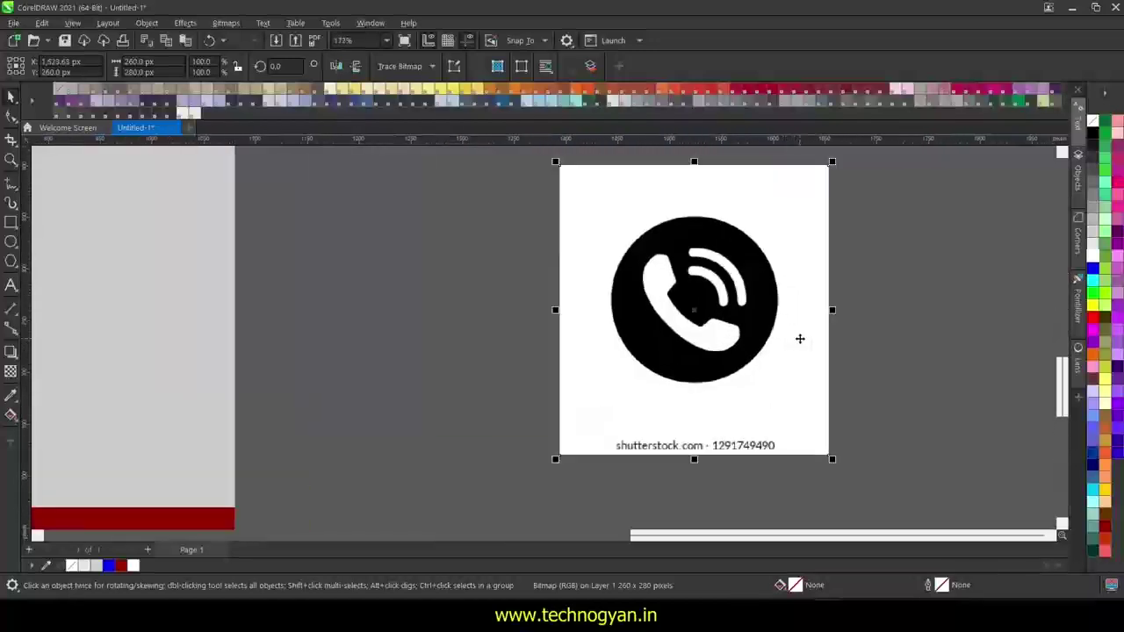
pyautogui.scroll(-2, 713, 246)
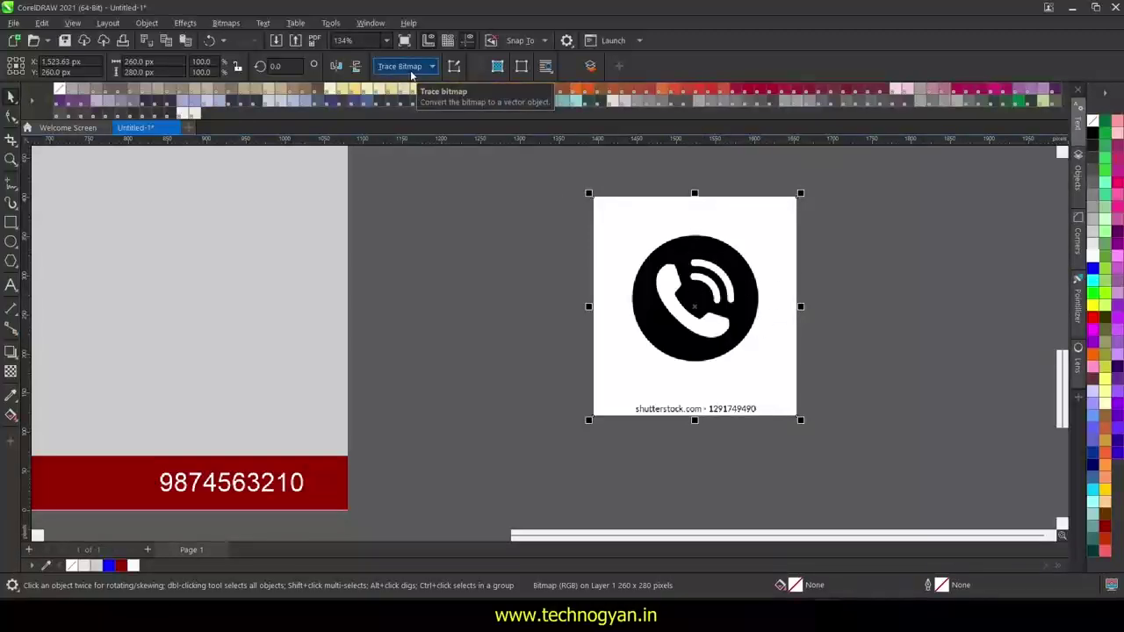
# - Trace the icon with Outline Trace > Detailed Logo at lower detail and move the result aside
pyautogui.click(434, 67)
pyautogui.moveTo(430, 118)
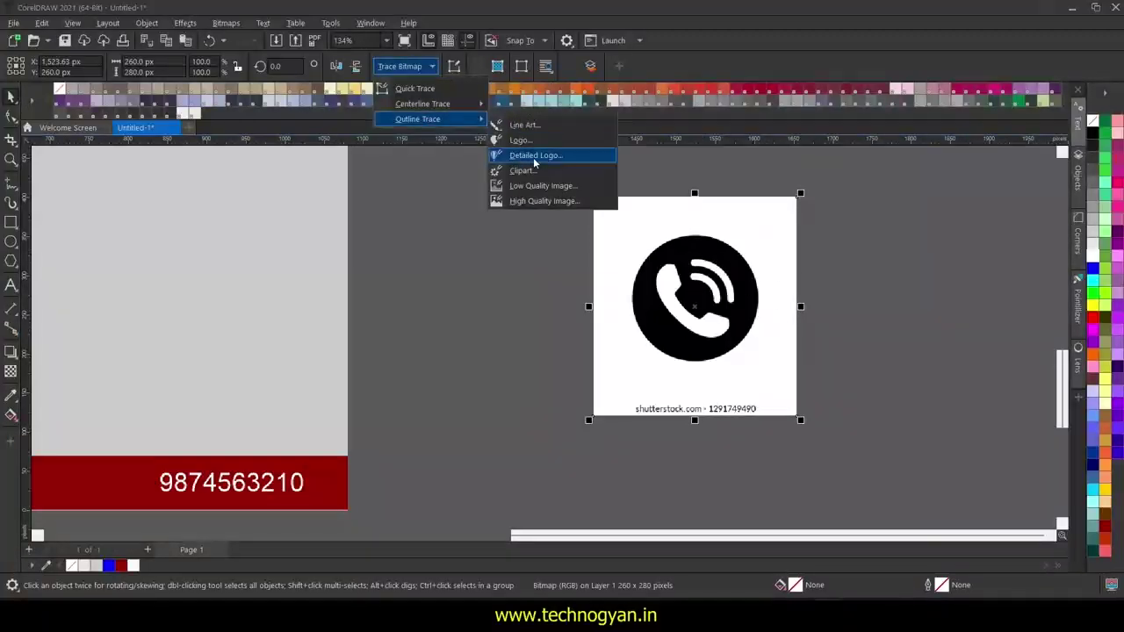
pyautogui.click(533, 157)
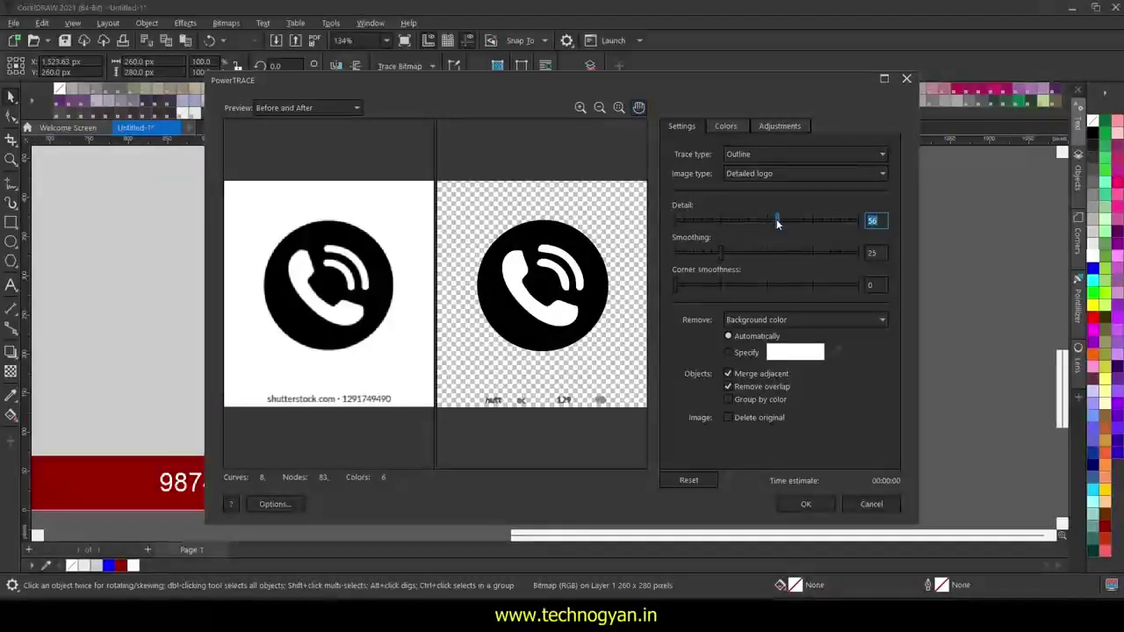
pyautogui.moveTo(777, 219)
pyautogui.mouseDown()
pyautogui.moveTo(658, 224)
pyautogui.moveTo(735, 226)
pyautogui.mouseUp()
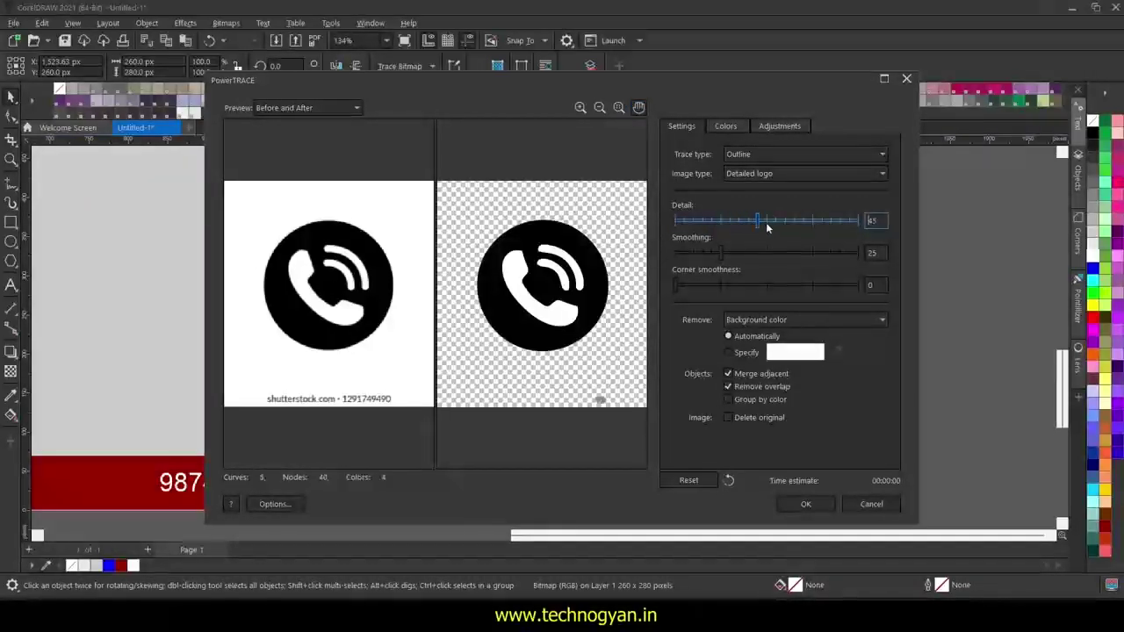
pyautogui.click(805, 504)
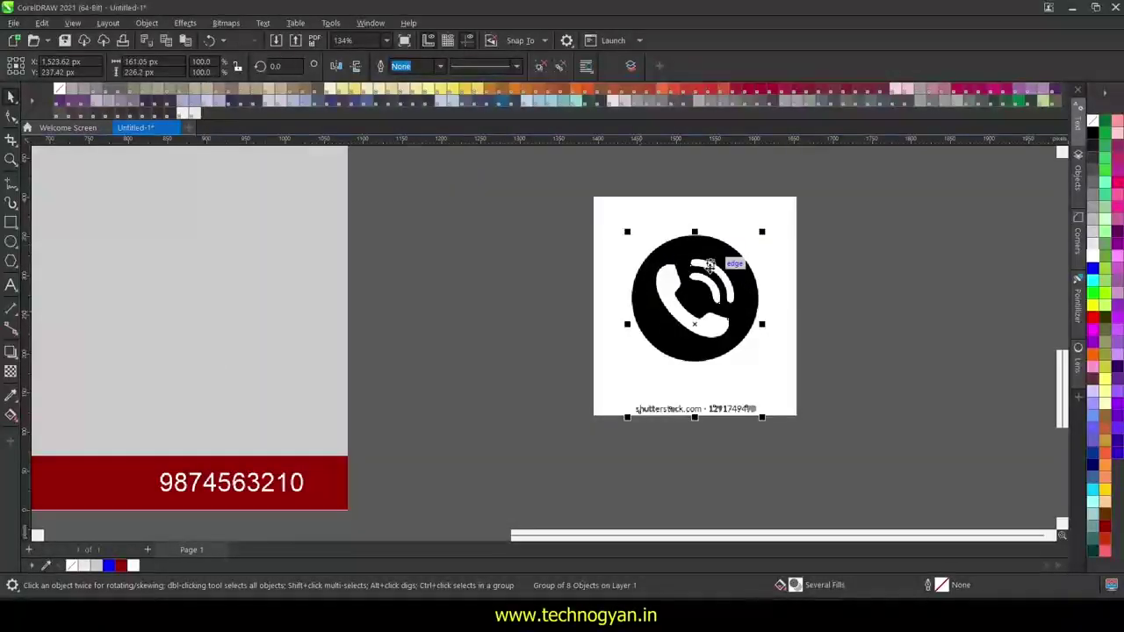
pyautogui.moveTo(710, 263); pyautogui.dragTo(483, 278)
# - Delete the original call bitmap and move the traced icon back into place
pyautogui.click(765, 258)
pyautogui.press('Delete')
pyautogui.moveTo(498, 360); pyautogui.dragTo(658, 345)
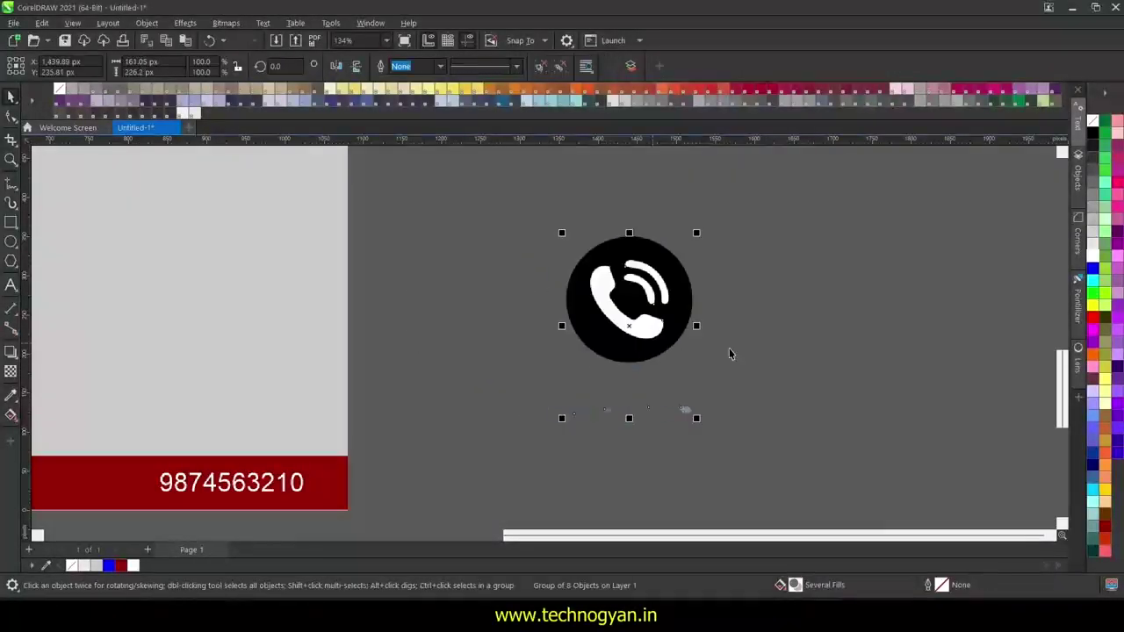
pyautogui.click(697, 279)
pyautogui.click(685, 288)
pyautogui.press('Escape')
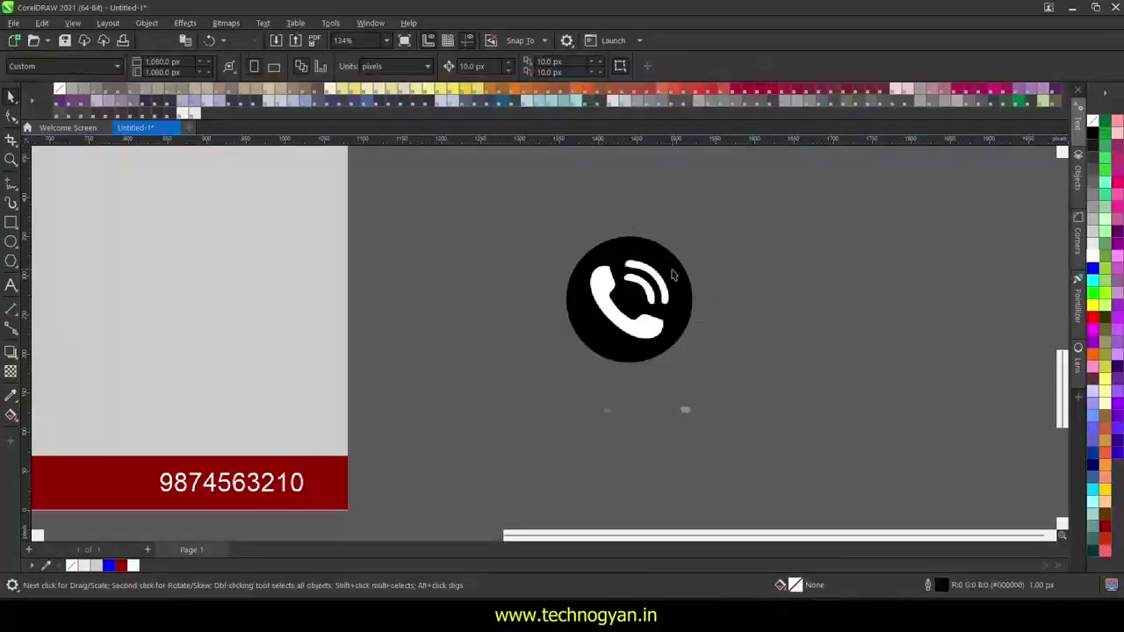
# - Pull the icon's circle, handset and arcs apart, then undo to rejoin them
pyautogui.moveTo(672, 276); pyautogui.dragTo(777, 284)
pyautogui.moveTo(615, 312); pyautogui.dragTo(537, 331)
pyautogui.moveTo(637, 282); pyautogui.dragTo(630, 237)
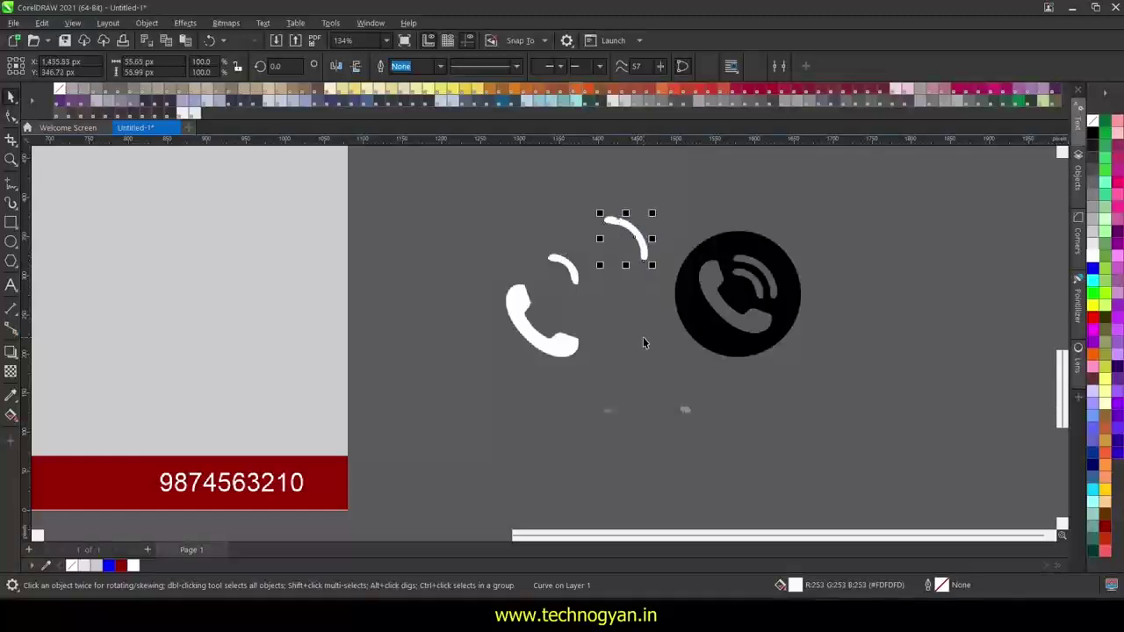
pyautogui.hotkey('ctrl', 'z')
pyautogui.hotkey('ctrl', 'z')
pyautogui.hotkey('ctrl', 'z')
pyautogui.hotkey('ctrl', 'z')
pyautogui.hotkey('ctrl', 'z')
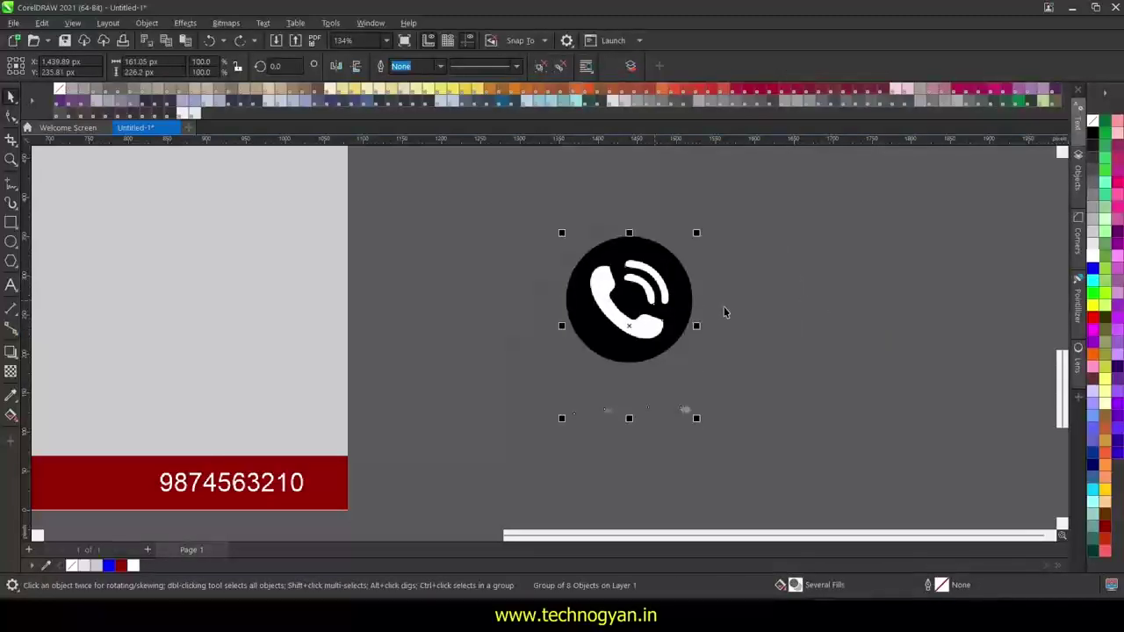
pyautogui.press('Escape')
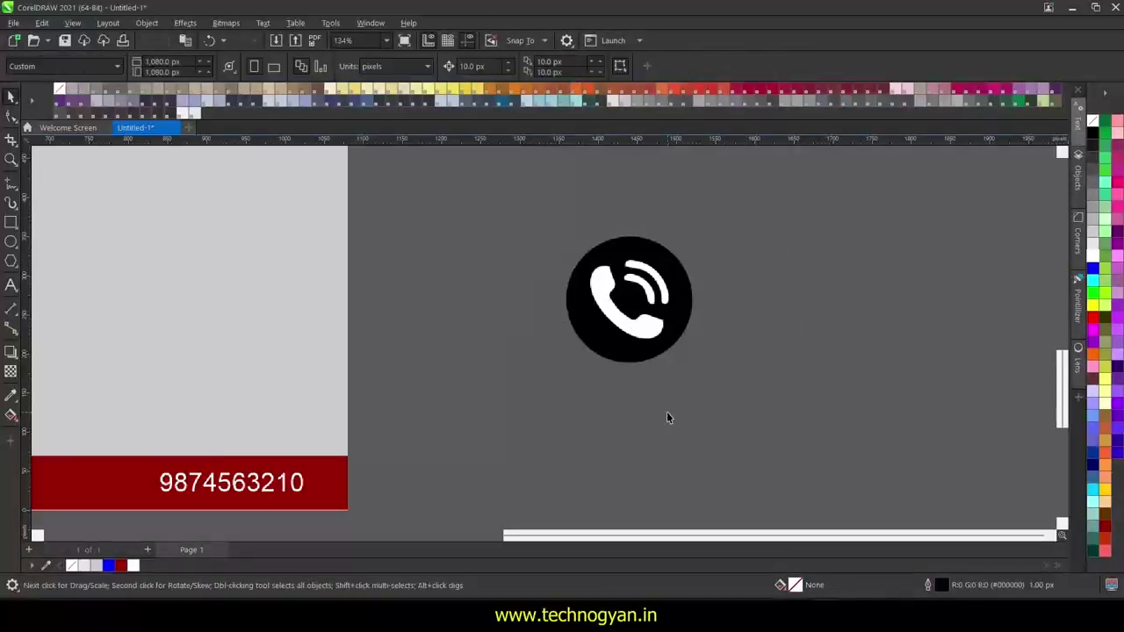
# - Remove the white handset, make the circle white and smaller, then delete that circle
pyautogui.click(617, 326)
pyautogui.press('Delete')
pyautogui.click(552, 248)
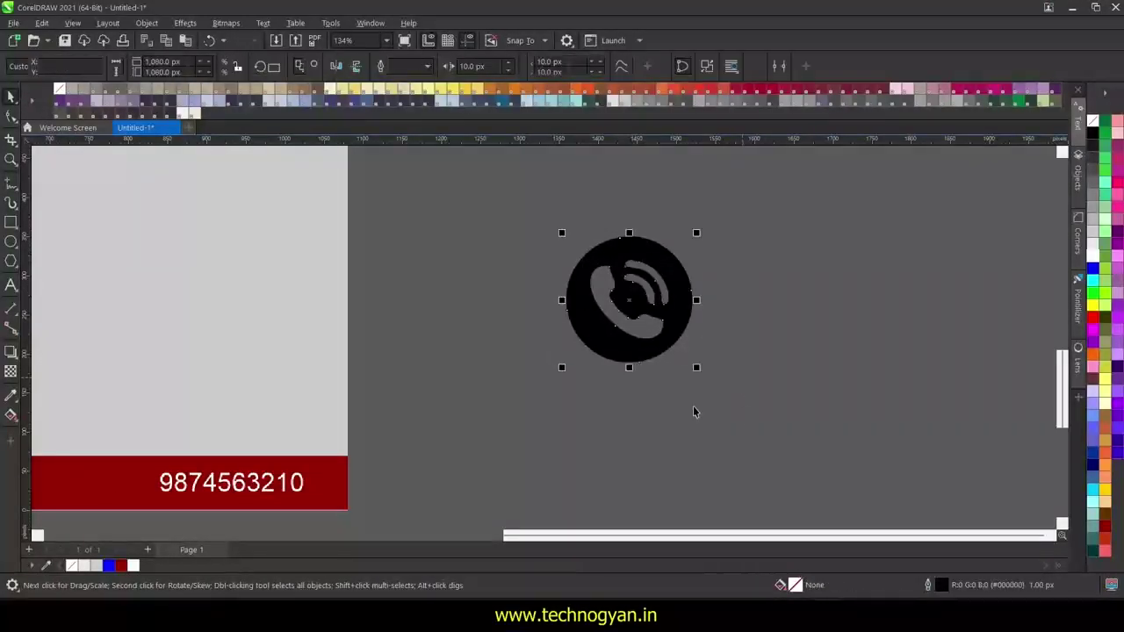
pyautogui.click(1112, 246)
pyautogui.moveTo(683, 286)
pyautogui.mouseDown()
pyautogui.moveTo(797, 312)
pyautogui.moveTo(684, 276)
pyautogui.mouseUp()
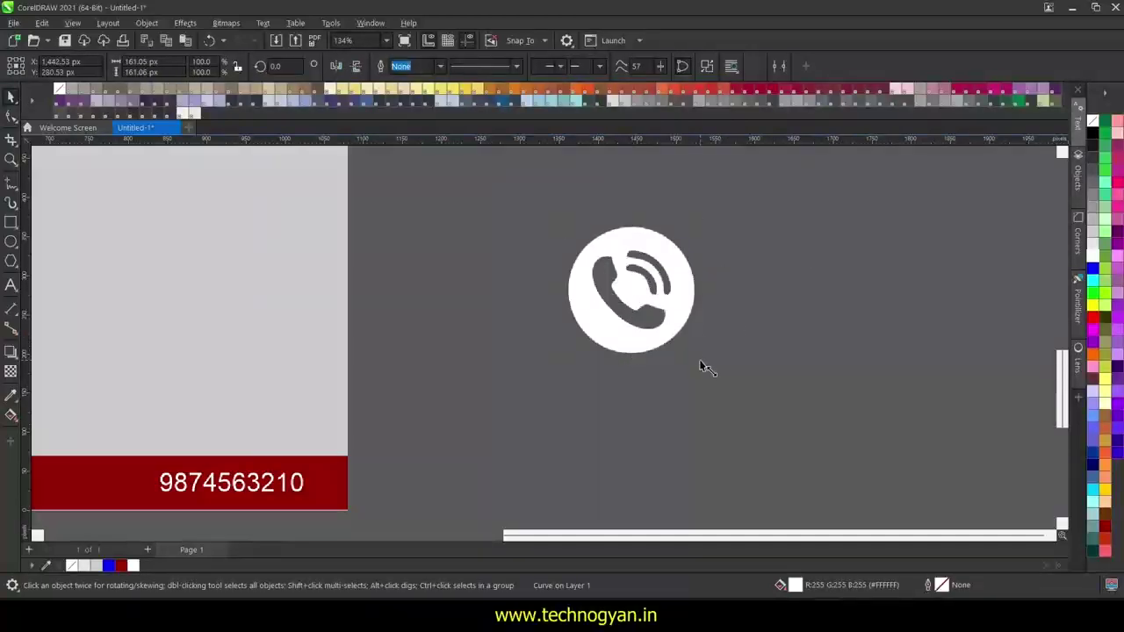
pyautogui.moveTo(698, 358); pyautogui.dragTo(657, 316)
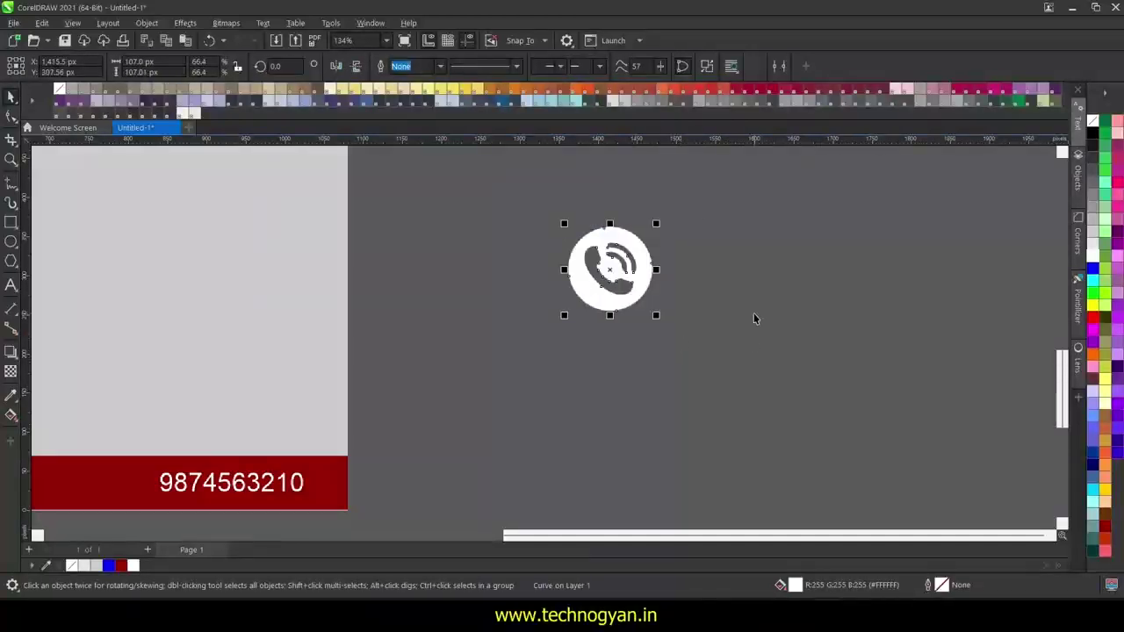
pyautogui.press('Delete')
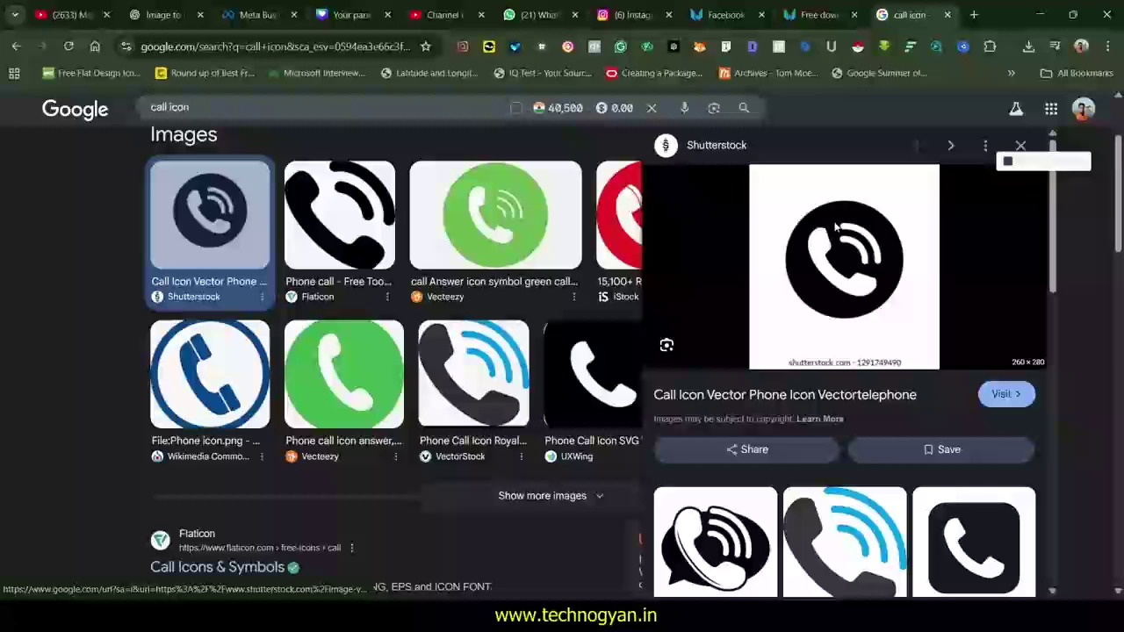
# - Paste the copied call icon image and place it to the right of the page
pyautogui.rightClick(833, 222)
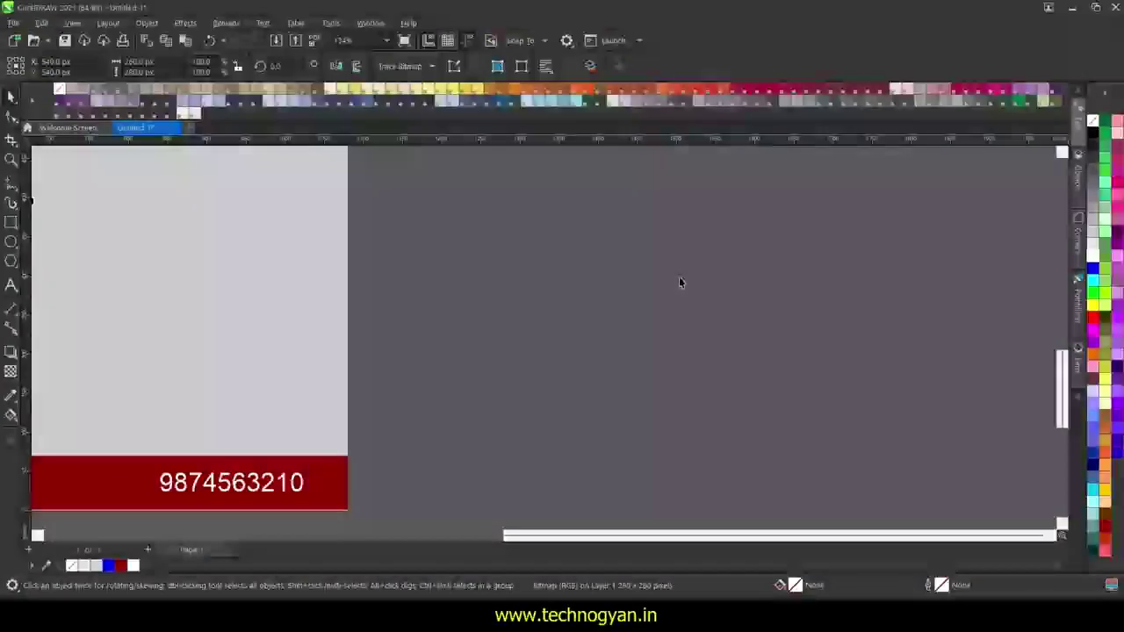
pyautogui.hotkey('ctrl', 'v')
pyautogui.scroll(-2, 726, 311)
pyautogui.moveTo(377, 207); pyautogui.dragTo(913, 360)
# - Trace the phone image as an Outline Trace Detailed Logo and move the result left
pyautogui.scroll(3, 960, 303)
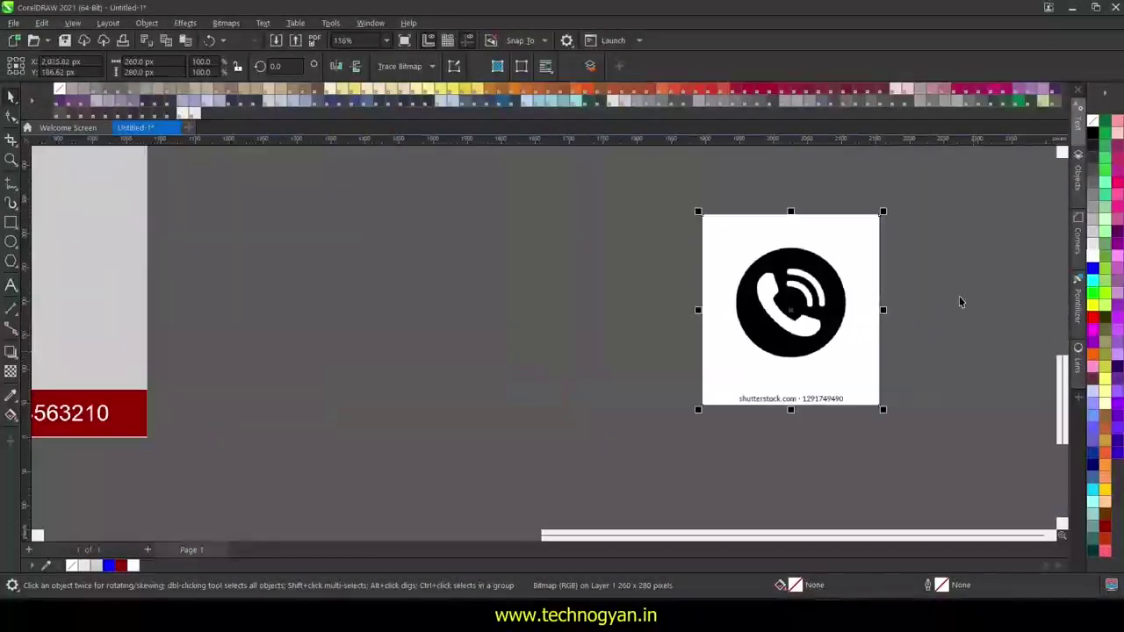
pyautogui.moveTo(860, 308); pyautogui.dragTo(742, 299)
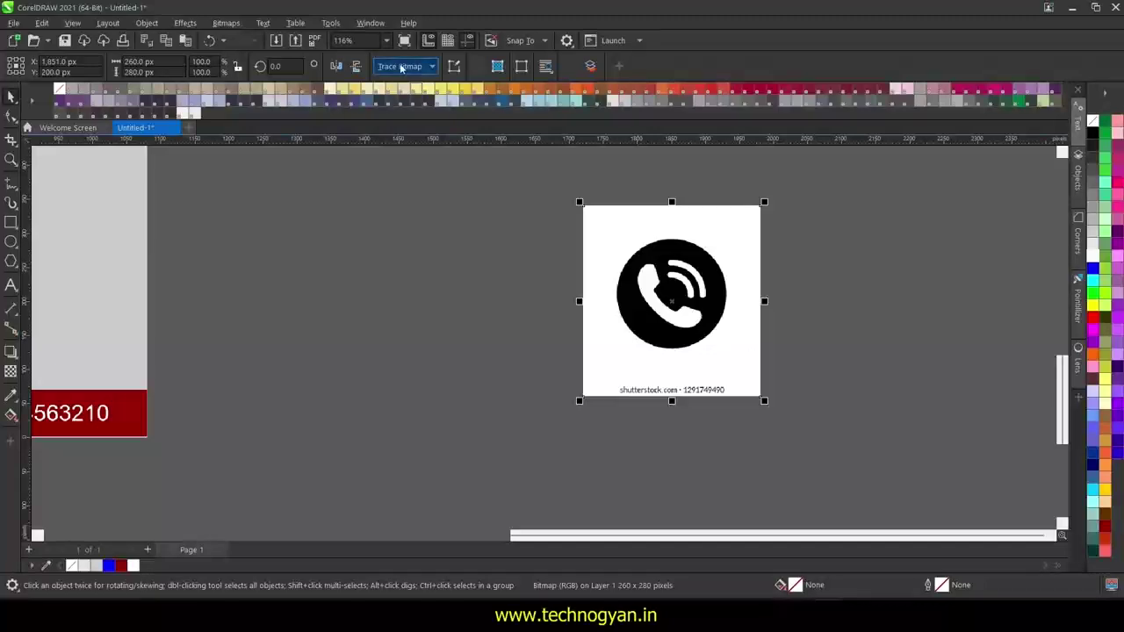
pyautogui.click(445, 277)
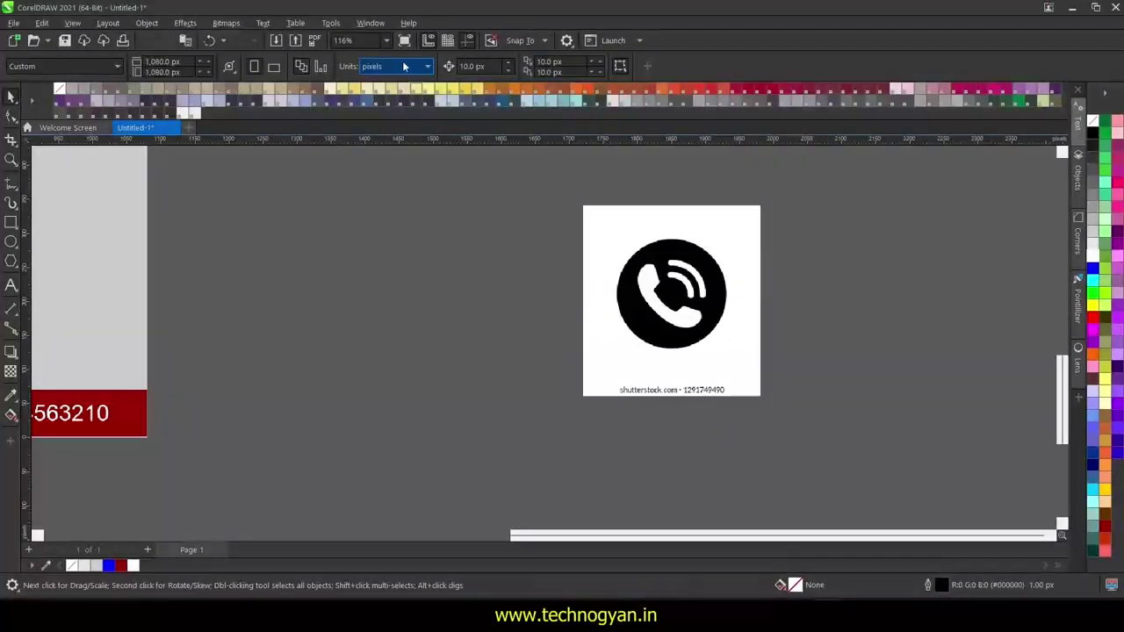
pyautogui.click(637, 257)
pyautogui.click(400, 66)
pyautogui.moveTo(417, 117)
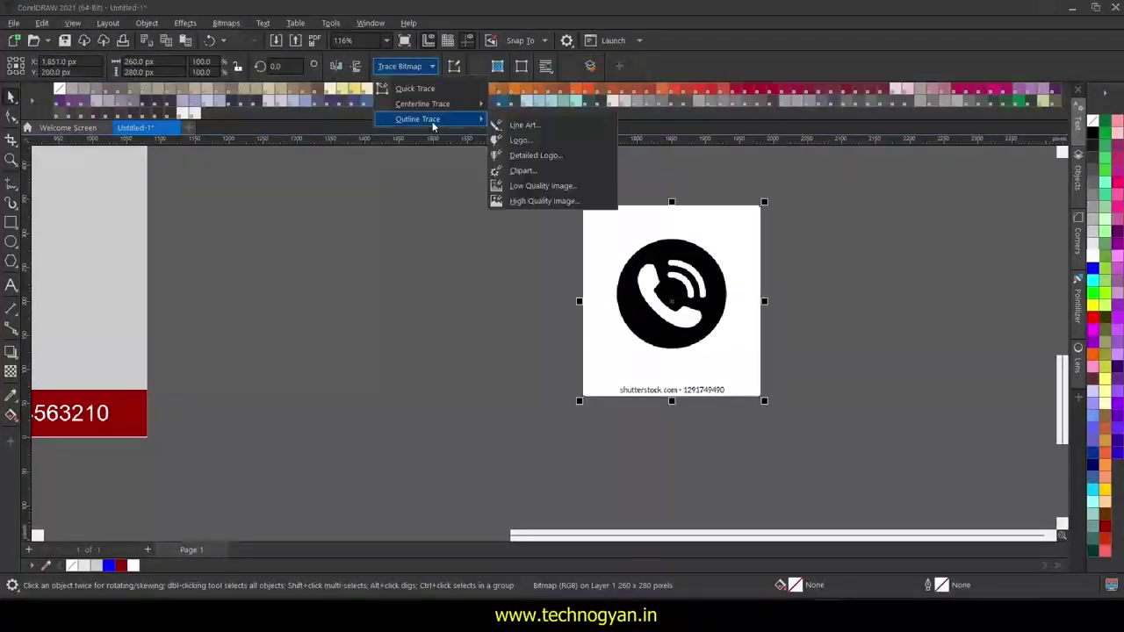
pyautogui.click(520, 157)
pyautogui.click(805, 504)
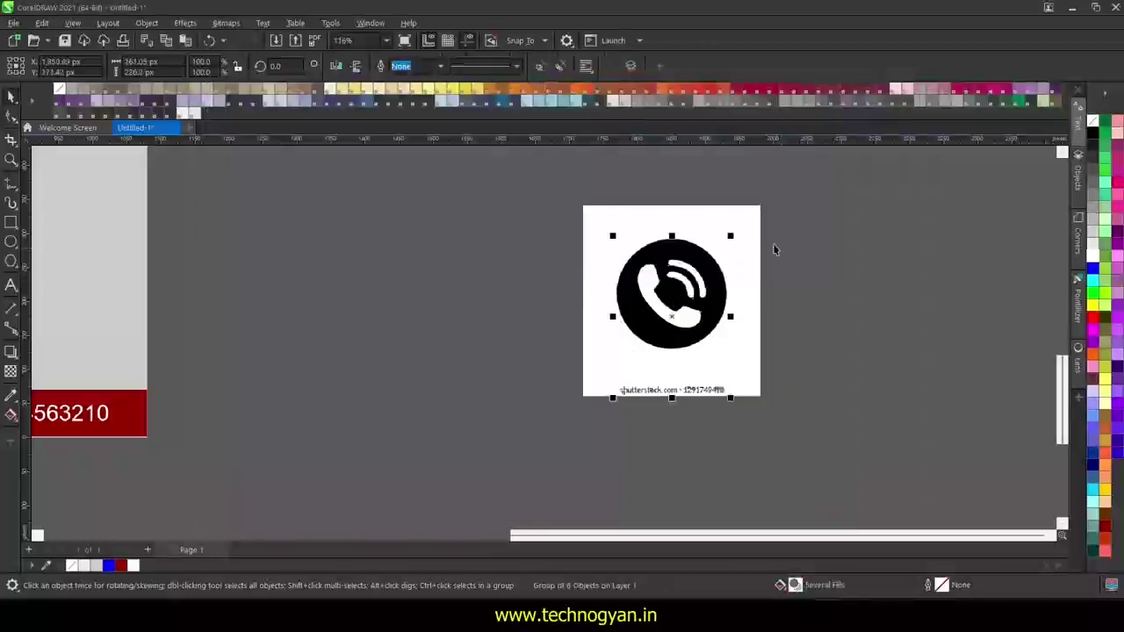
pyautogui.moveTo(730, 277); pyautogui.dragTo(493, 304)
# - Delete the original phone bitmap and ungroup the traced icon
pyautogui.click(629, 357)
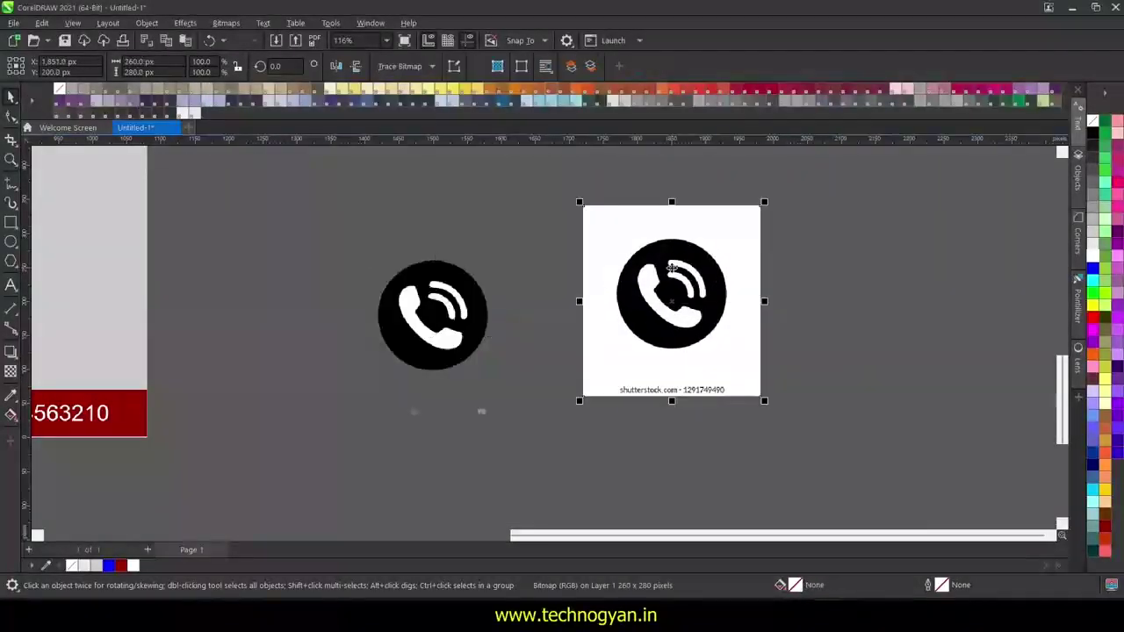
pyautogui.press('Delete')
pyautogui.click(475, 317)
pyautogui.click(561, 68)
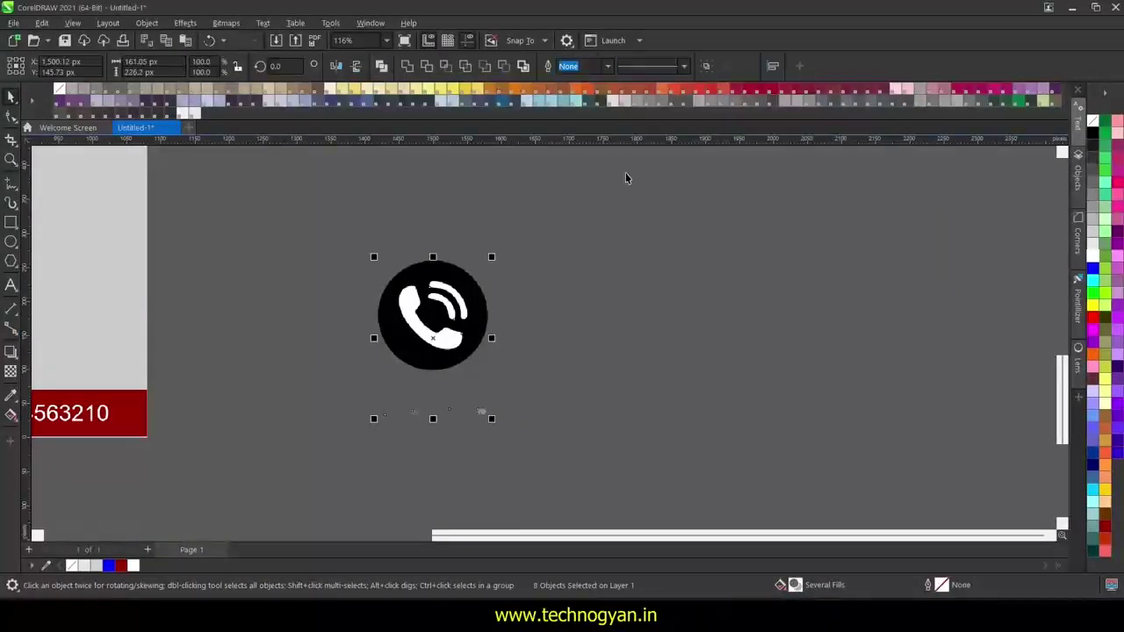
pyautogui.click(627, 179)
# - Delete the stray speck, the white handset and the wave shapes from the traced icon
pyautogui.scroll(2, 493, 414)
pyautogui.click(522, 408)
pyautogui.press('Delete')
pyautogui.scroll(-1, 527, 404)
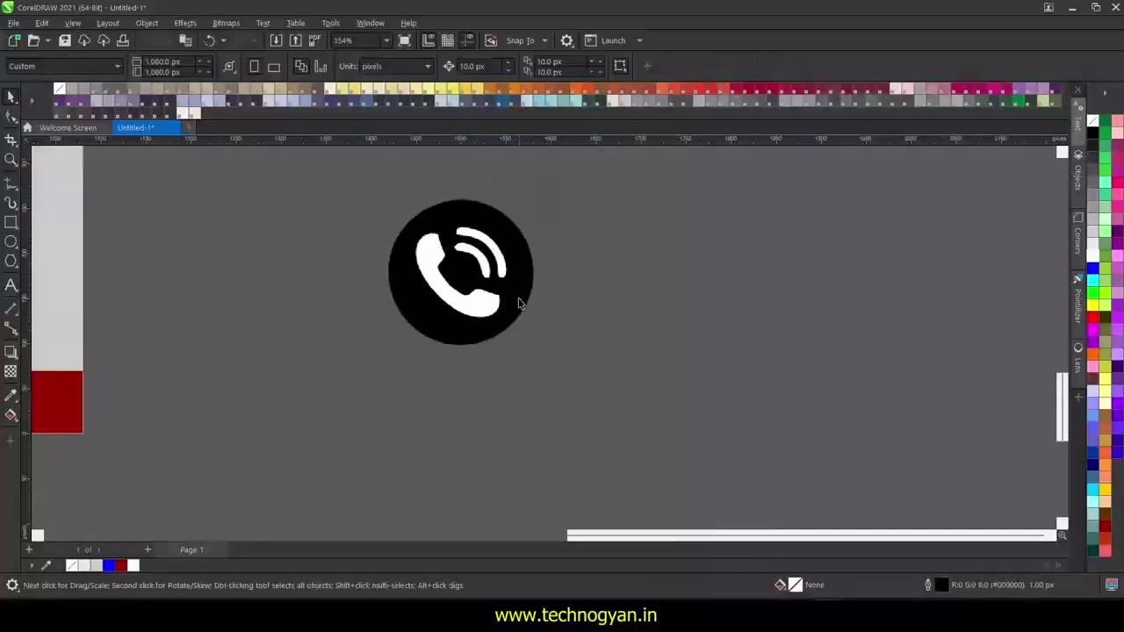
pyautogui.click(475, 303)
pyautogui.press('Delete')
pyautogui.click(484, 270)
pyautogui.press('Delete')
pyautogui.click(501, 267)
pyautogui.press('Delete')
pyautogui.click(517, 286)
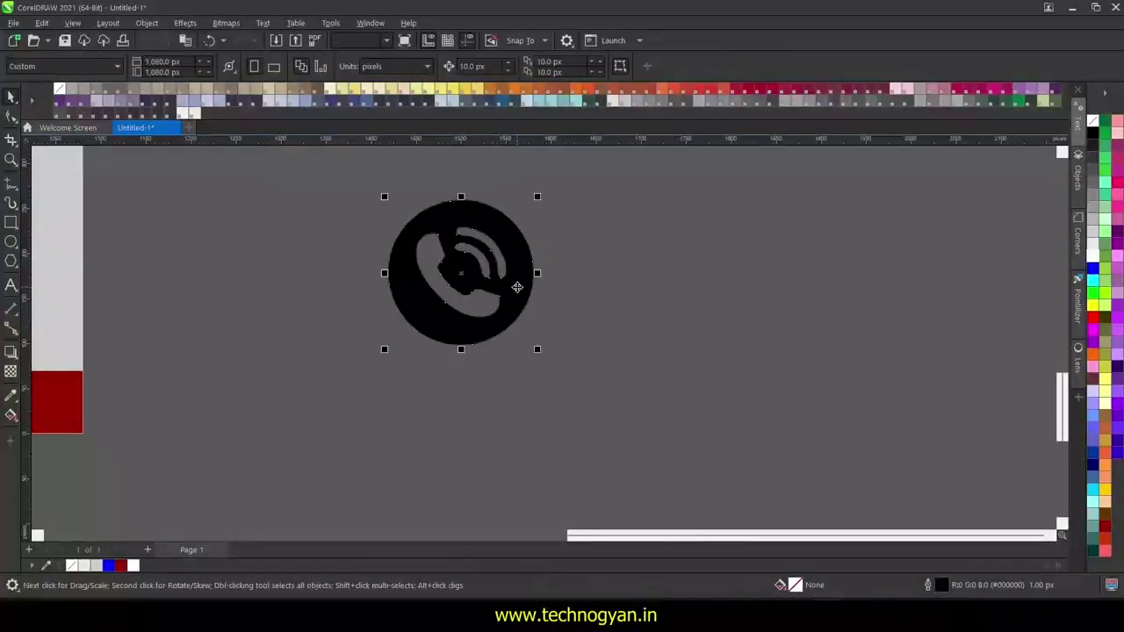
# - Try red, violet and purple fills on the circle, settling on white
pyautogui.click(1093, 255)
pyautogui.click(1093, 317)
pyautogui.click(1117, 403)
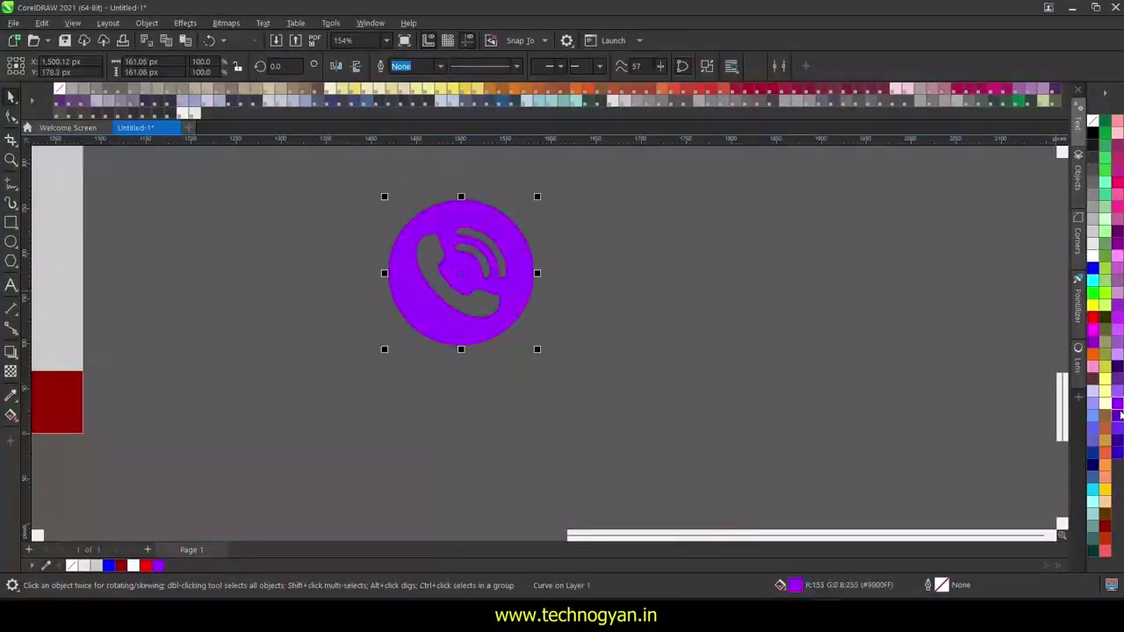
pyautogui.click(1117, 330)
pyautogui.click(1093, 255)
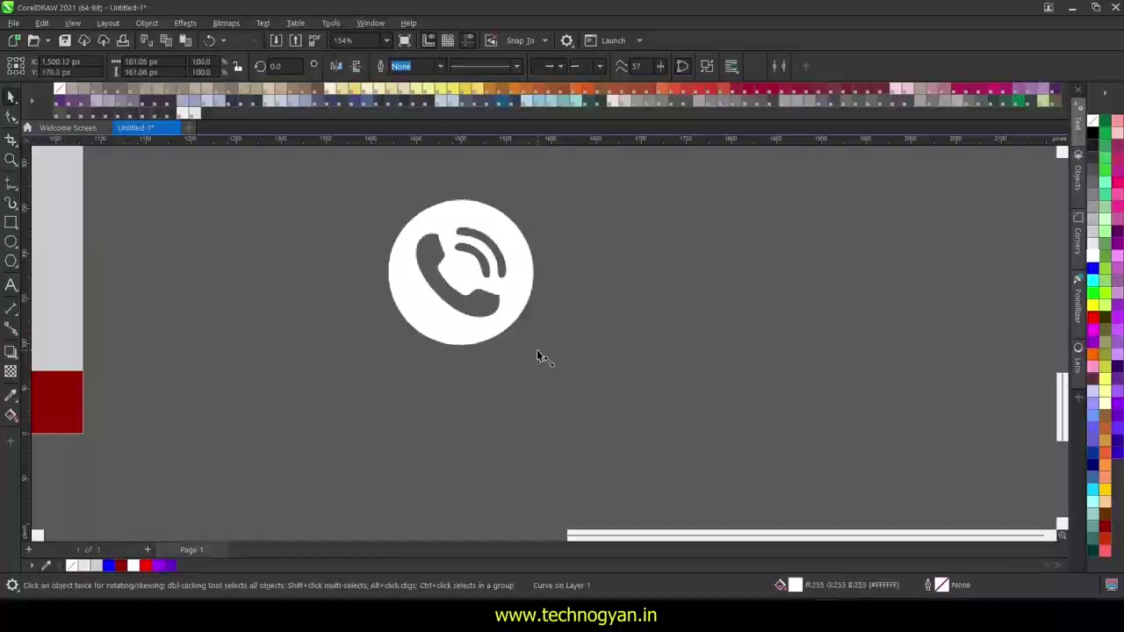
pyautogui.moveTo(537, 350); pyautogui.dragTo(431, 244)
pyautogui.hscroll(-5, 684, 498)
pyautogui.moveTo(938, 221); pyautogui.dragTo(368, 401)
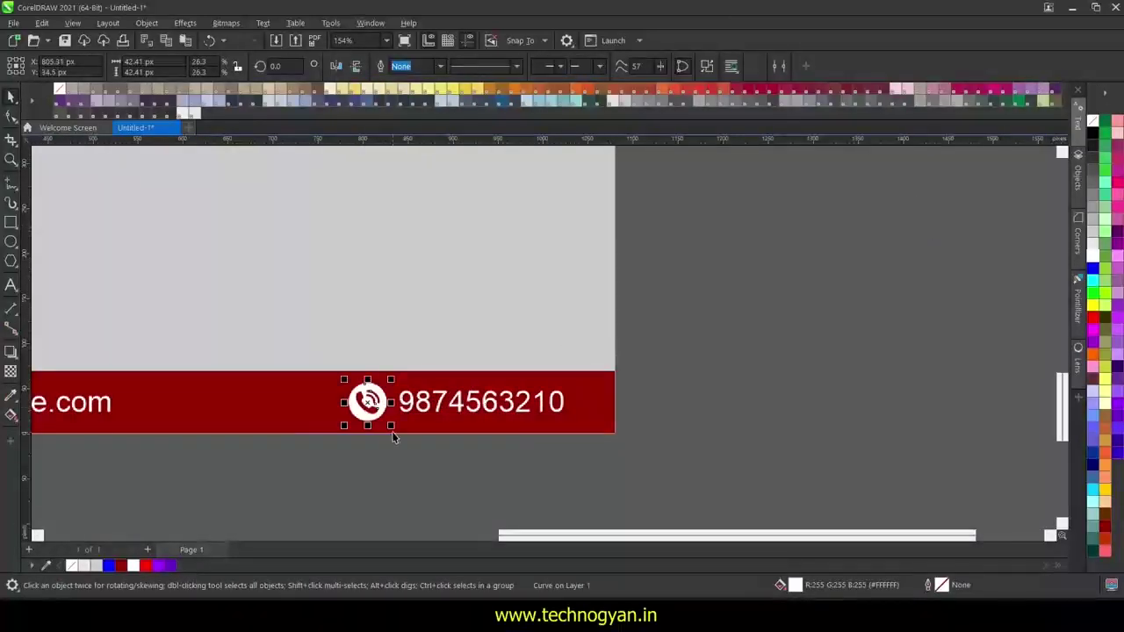
pyautogui.scroll(2, 355, 453)
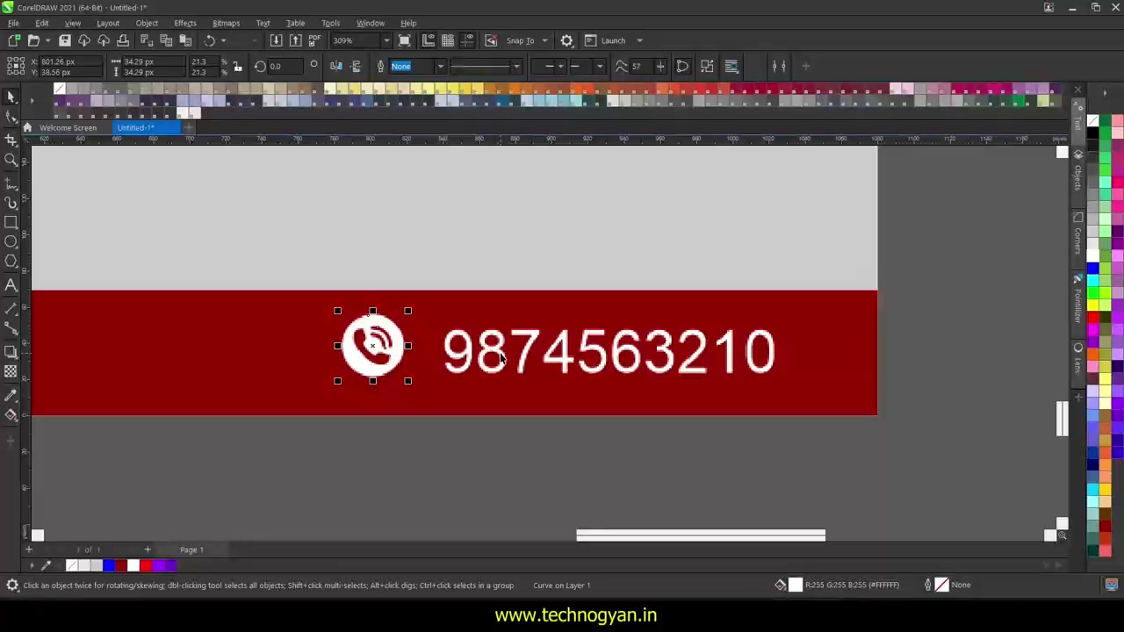
pyautogui.moveTo(383, 349); pyautogui.dragTo(387, 403)
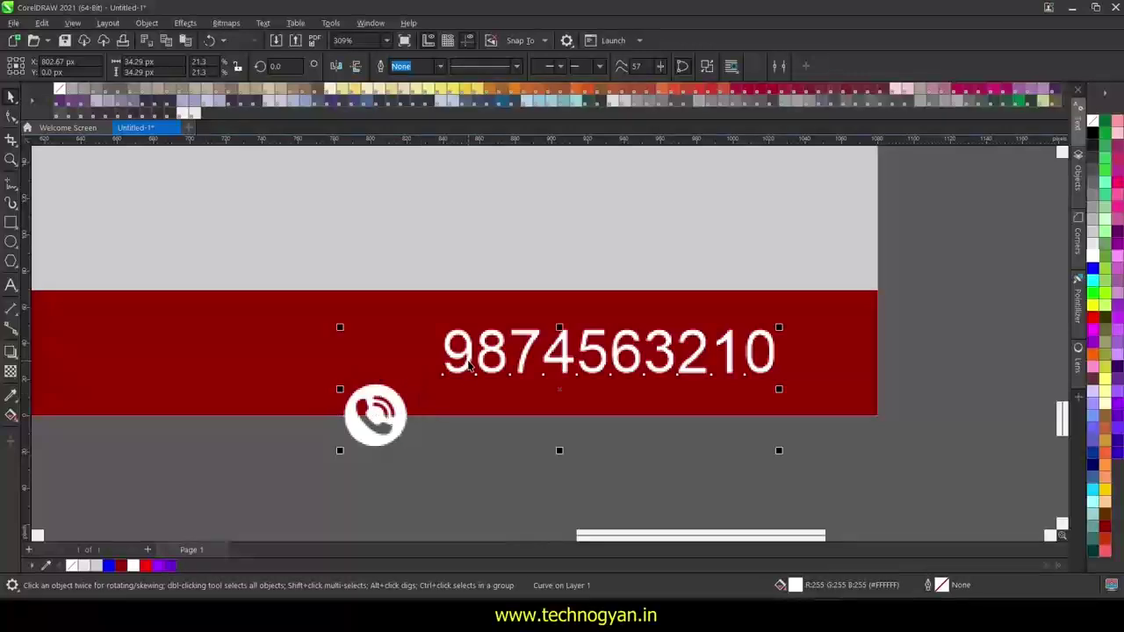
pyautogui.press('e')
pyautogui.click(469, 482)
# - Delete the leftover phone bitmap from the page
pyautogui.scroll(-2, 502, 452)
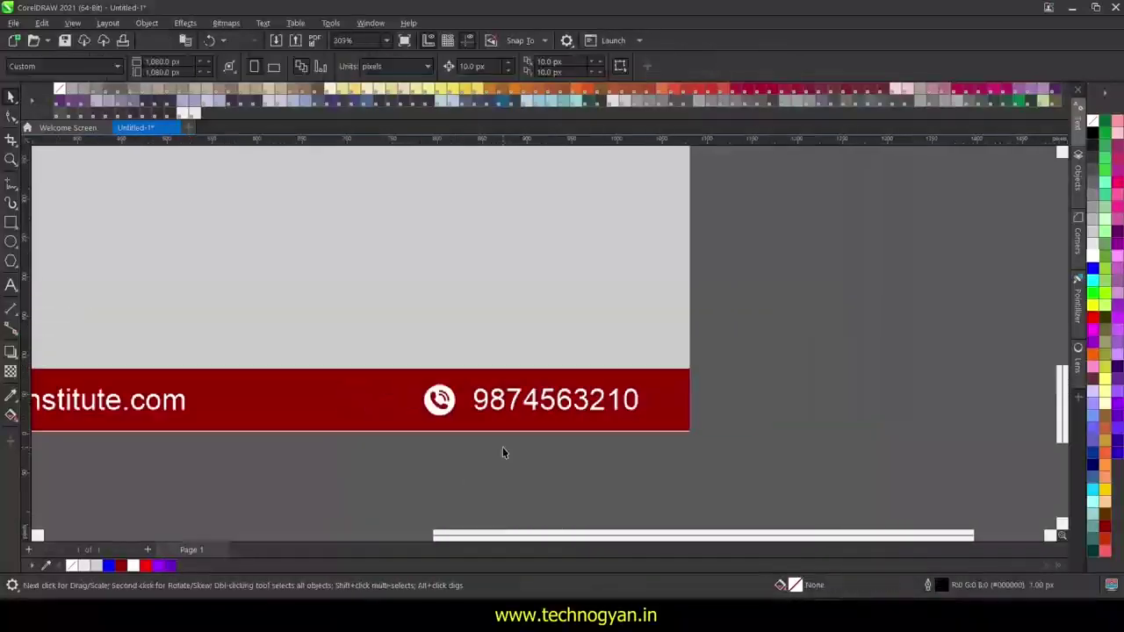
pyautogui.scroll(-3, 502, 452)
pyautogui.scroll(1, 495, 454)
pyautogui.hscroll(-3, 546, 510)
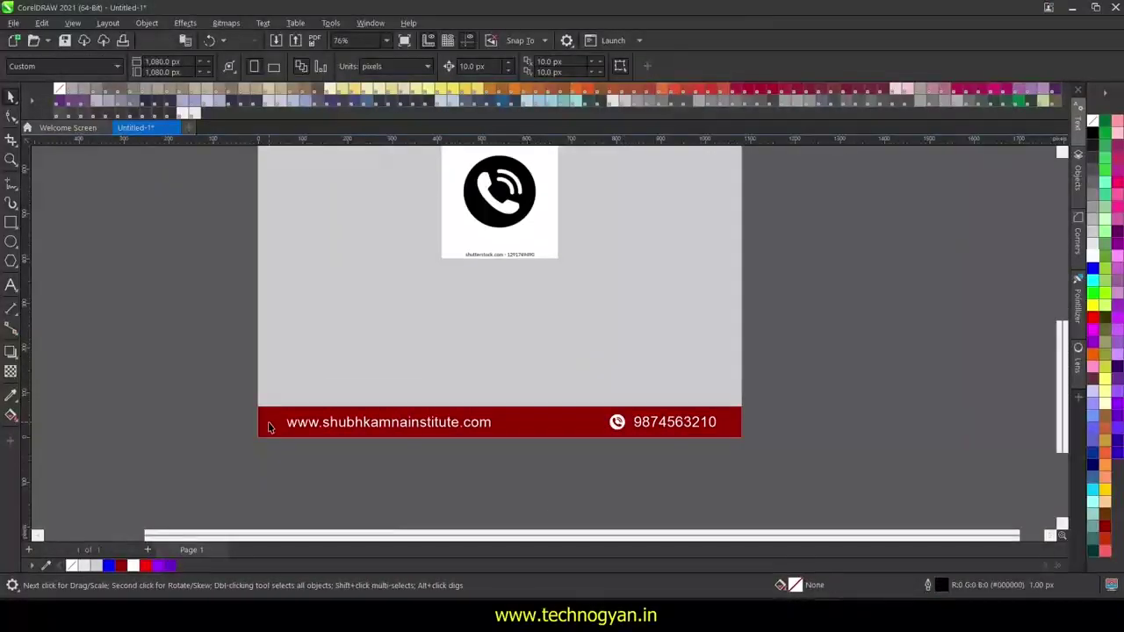
pyautogui.click(541, 189)
pyautogui.press('Delete')
# - Search images for 'web icon', copy the first globe image and paste it into the drawing
pyautogui.hotkey('alt', 'Tab')
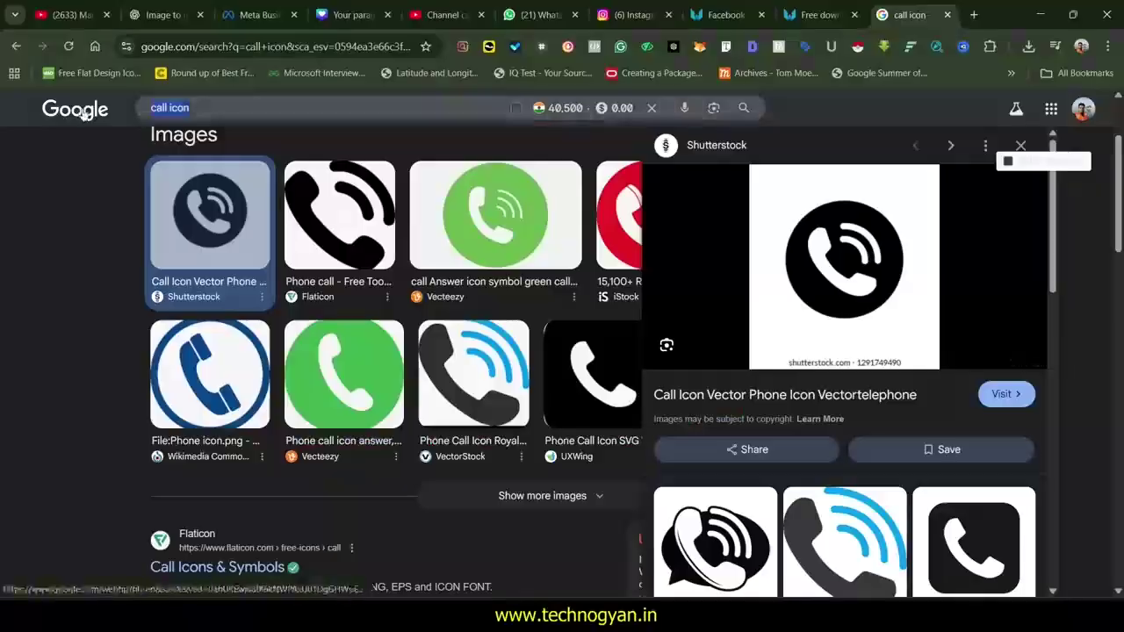
pyautogui.write('web icon')
pyautogui.press('Return')
pyautogui.click(203, 312)
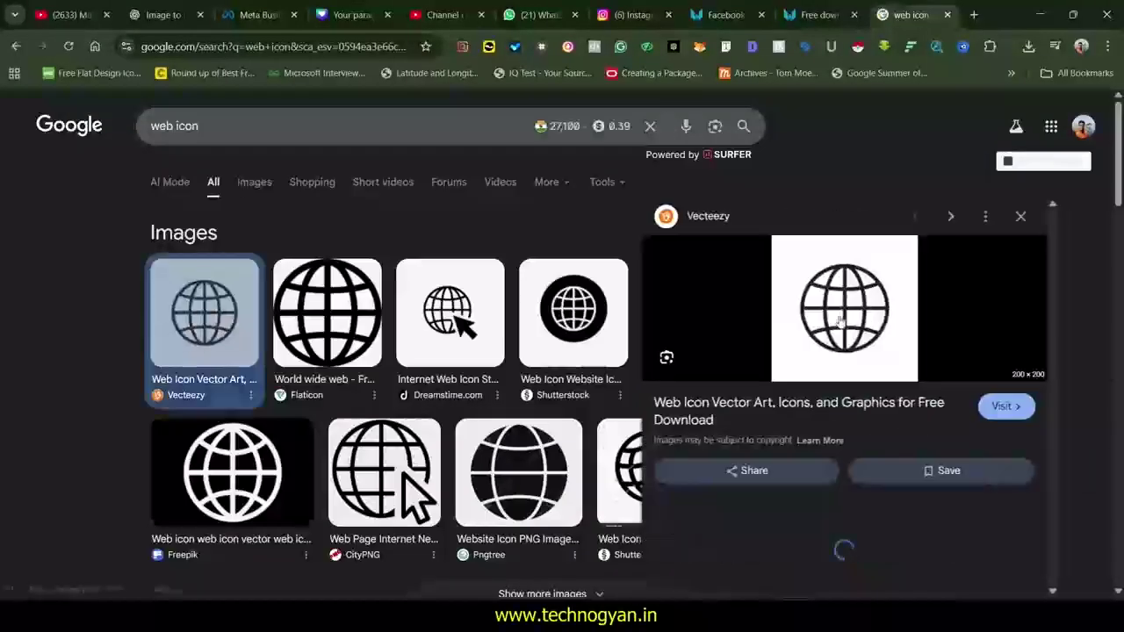
pyautogui.rightClick(841, 263)
pyautogui.click(900, 472)
pyautogui.hotkey('alt', 'Tab')
pyautogui.hotkey('ctrl', 'v')
# - Trace the globe picture beside the page with Outline Trace > Detailed Logo
pyautogui.moveTo(499, 196); pyautogui.dragTo(856, 295)
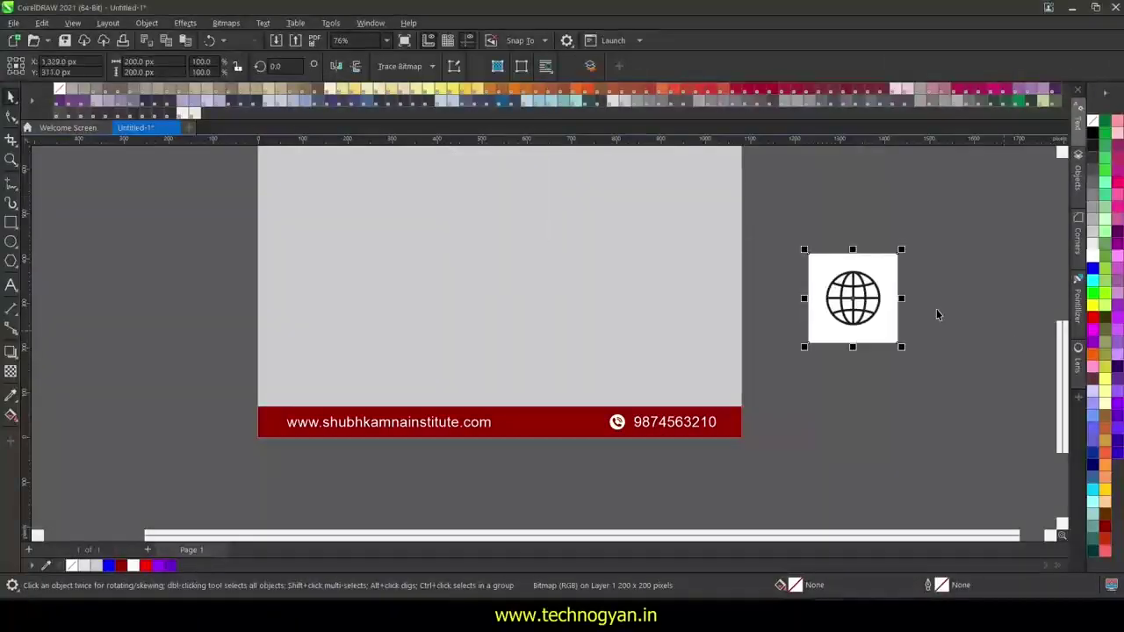
pyautogui.scroll(3, 936, 309)
pyautogui.click(404, 66)
pyautogui.moveTo(414, 118)
pyautogui.click(527, 154)
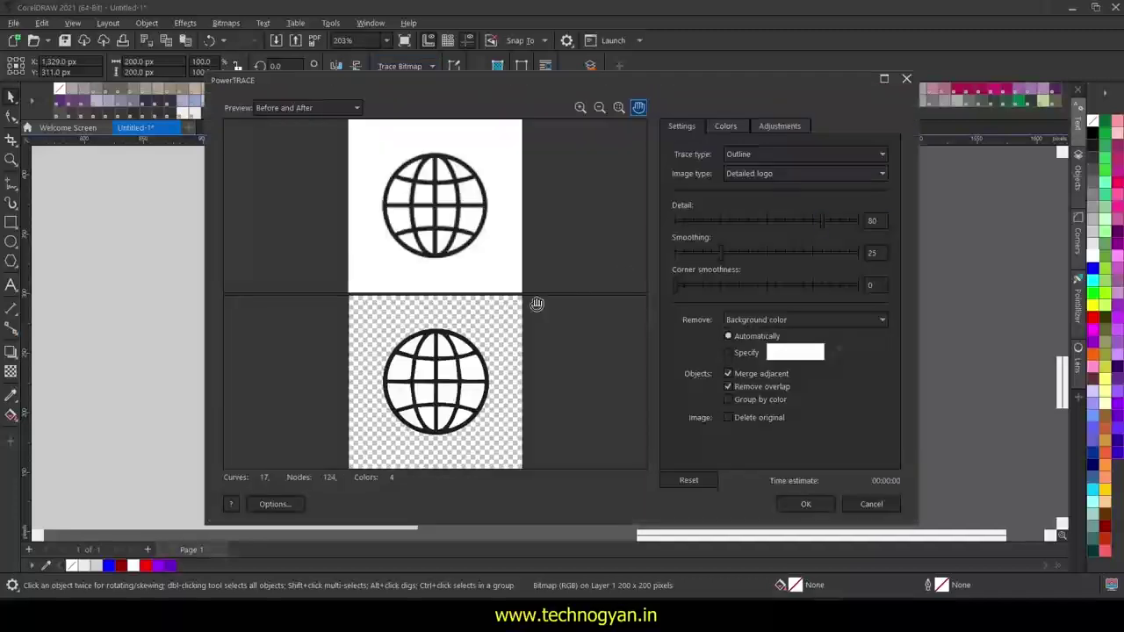
pyautogui.click(805, 505)
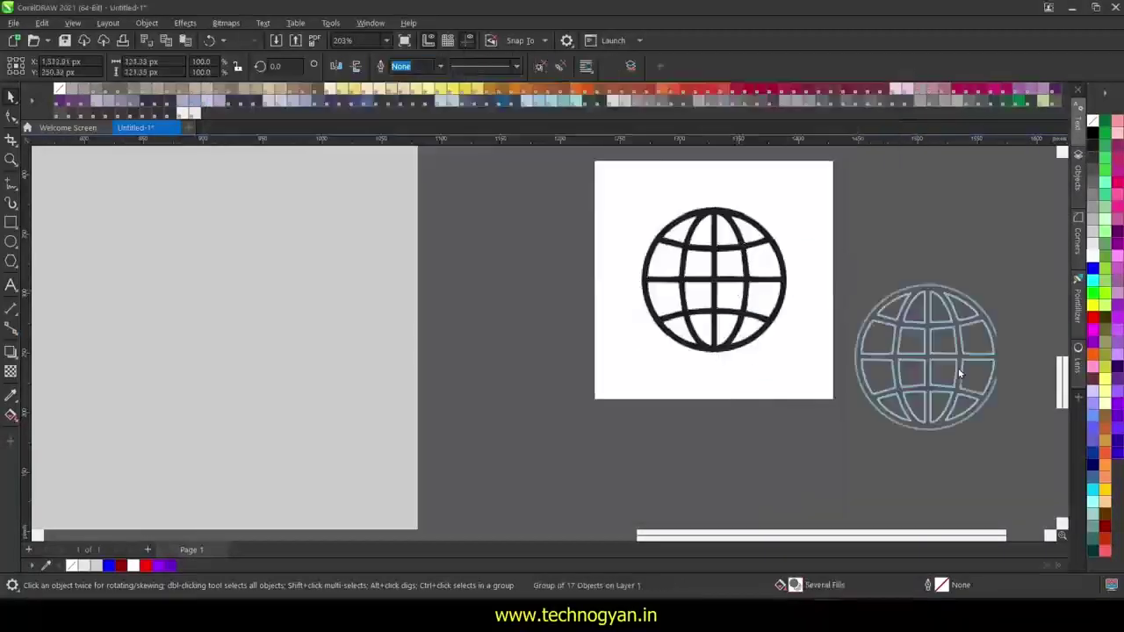
# - Delete the original globe bitmap and move the traced globe left
pyautogui.click(748, 313)
pyautogui.press('Delete')
pyautogui.moveTo(915, 351); pyautogui.dragTo(738, 322)
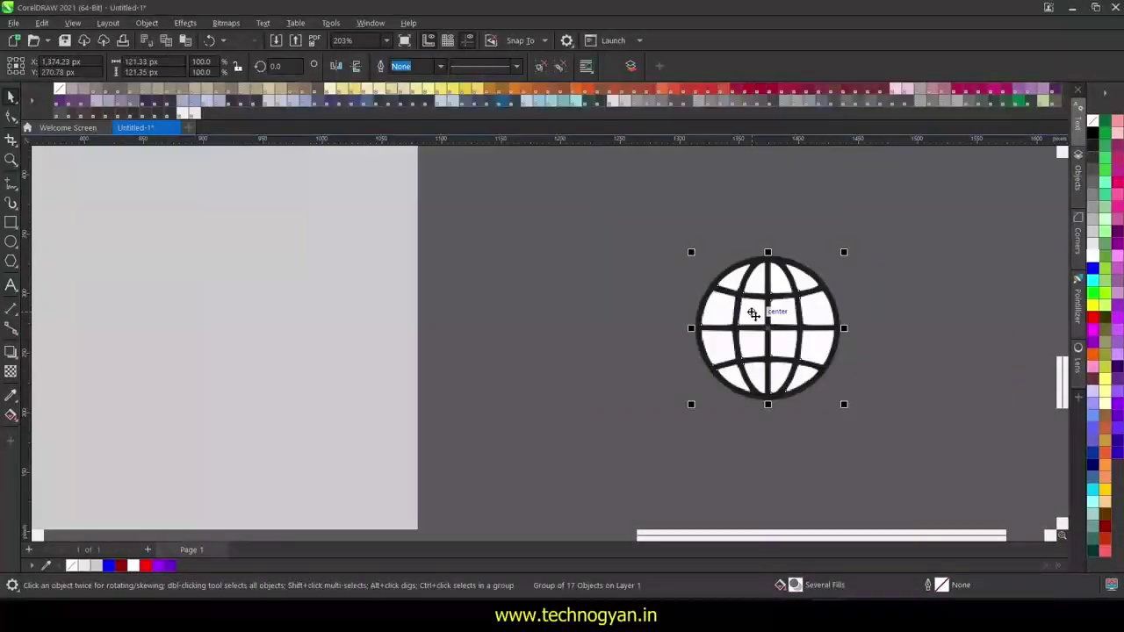
# - Delete the white panels inside the traced globe, including the bottom row
pyautogui.keyDown('ctrl'); pyautogui.click(780, 280); pyautogui.keyUp('ctrl')
pyautogui.scroll(2, 805, 290)
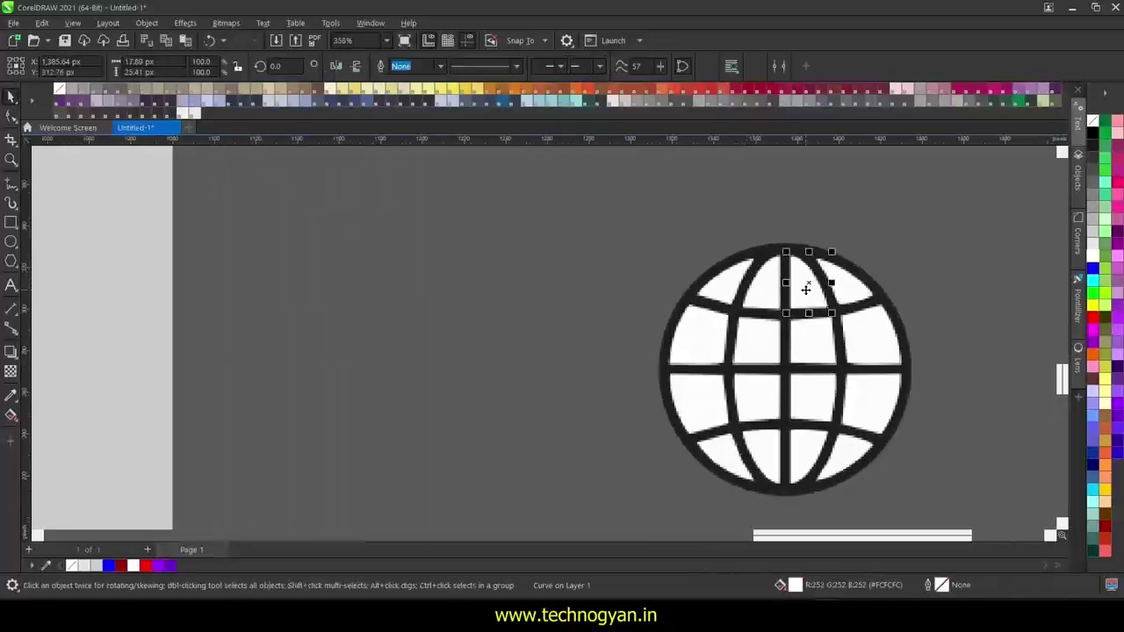
pyautogui.press('Delete')
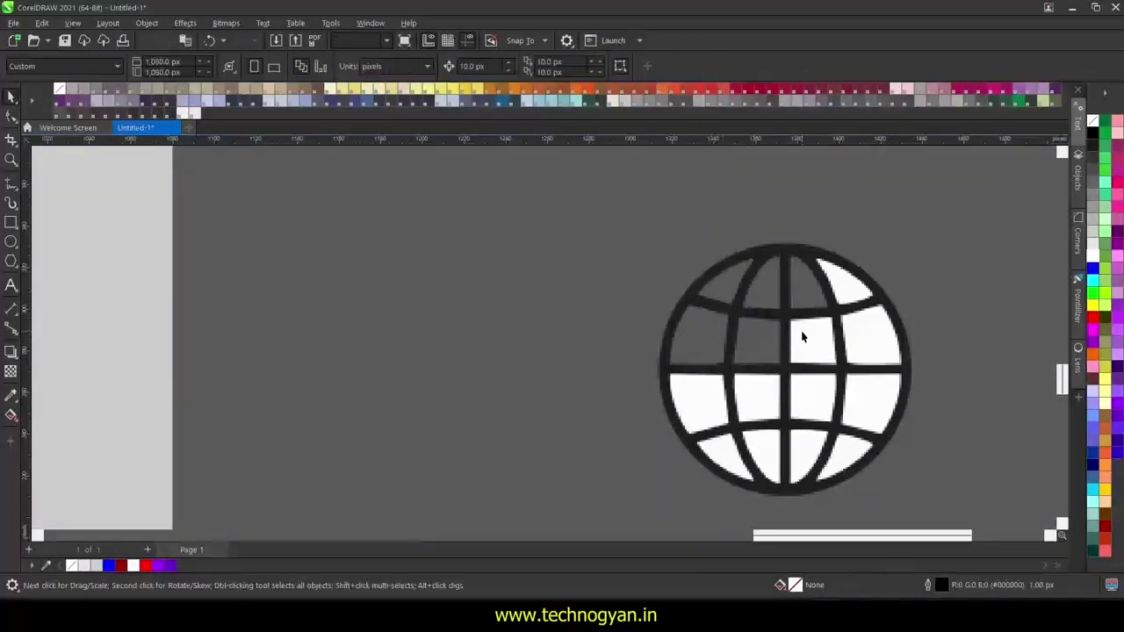
pyautogui.click(802, 337)
pyautogui.press('Delete')
pyautogui.click(841, 281)
pyautogui.press('Delete')
pyautogui.click(878, 350)
pyautogui.press('Delete')
pyautogui.click(869, 397)
pyautogui.press('Delete')
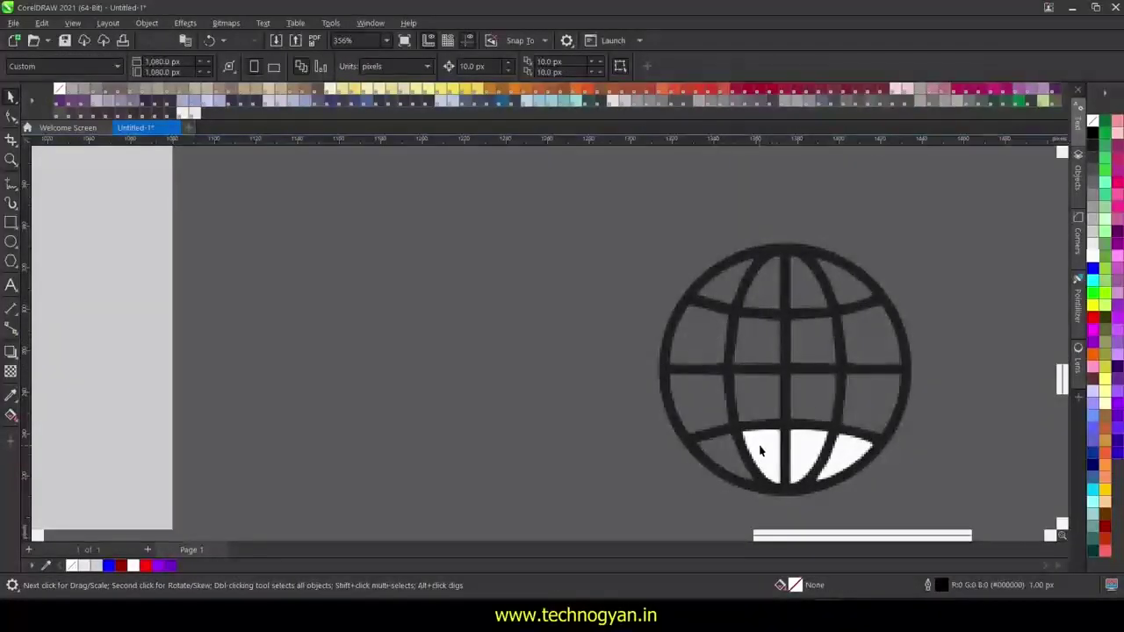
pyautogui.click(761, 450)
pyautogui.press('Delete')
pyautogui.click(808, 452)
pyautogui.press('Delete')
pyautogui.click(850, 457)
pyautogui.press('Delete')
# - Fill the traced globe outline white
pyautogui.click(788, 296)
pyautogui.click(1092, 255)
pyautogui.click(923, 276)
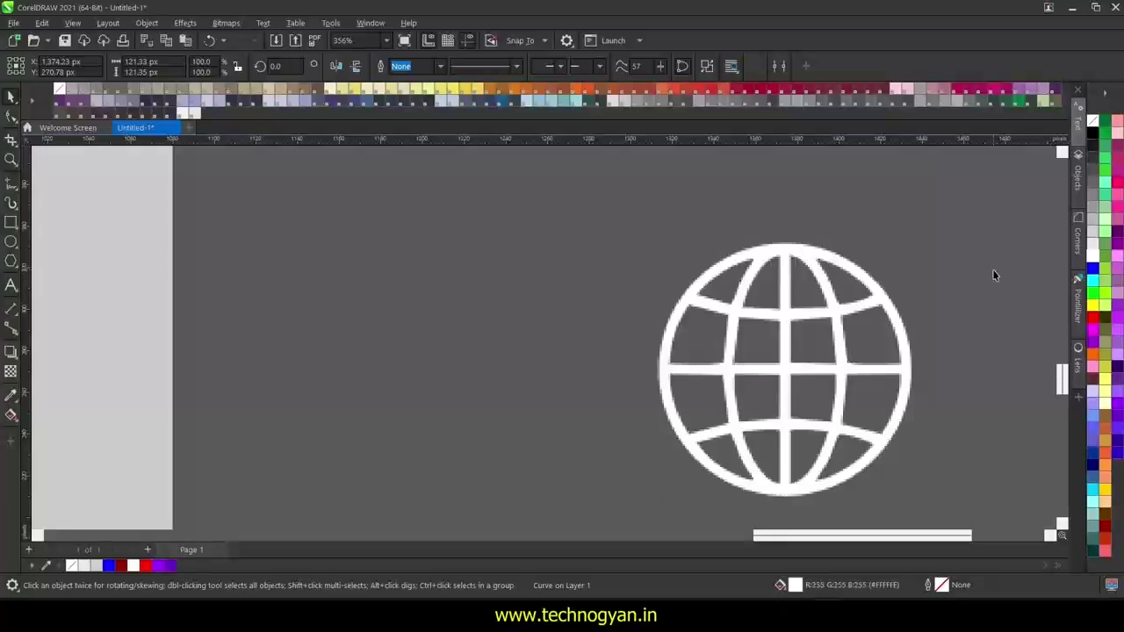
pyautogui.click(885, 301)
pyautogui.click(1093, 314)
pyautogui.click(1093, 256)
# - Move the white globe onto the left end of the red footer bar
pyautogui.scroll(-5, 962, 276)
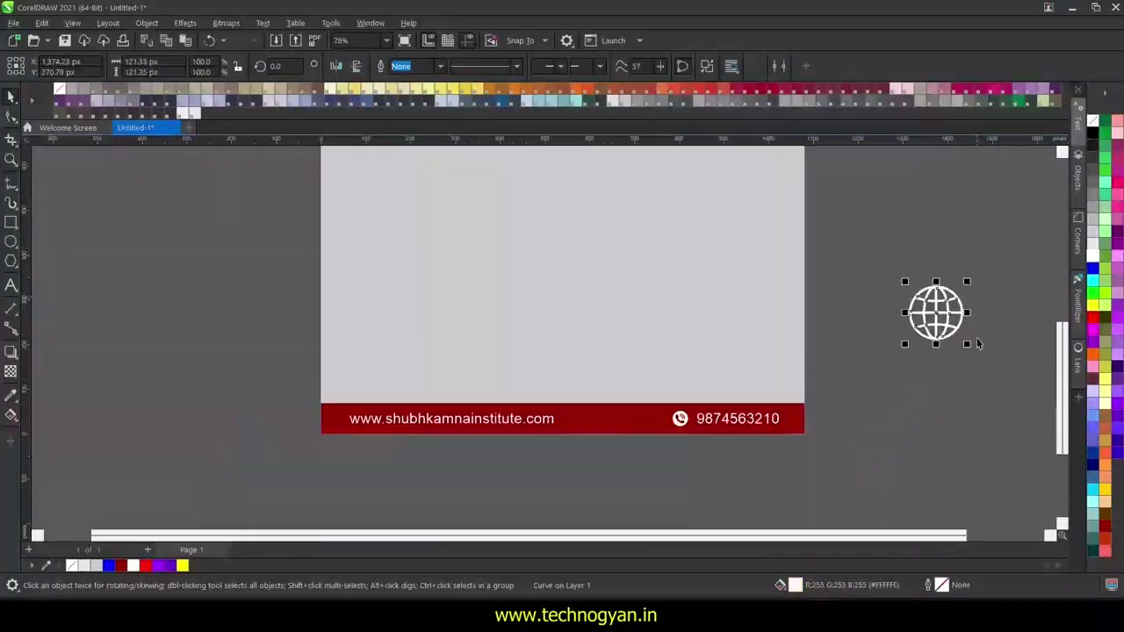
pyautogui.moveTo(920, 297); pyautogui.dragTo(406, 386)
pyautogui.scroll(3, 349, 446)
pyautogui.click(364, 387)
pyautogui.click(311, 367)
pyautogui.moveTo(311, 367); pyautogui.dragTo(350, 372)
pyautogui.click(467, 452)
# - Place the globe icon right next to the phone icon
pyautogui.hscroll(4, 467, 452)
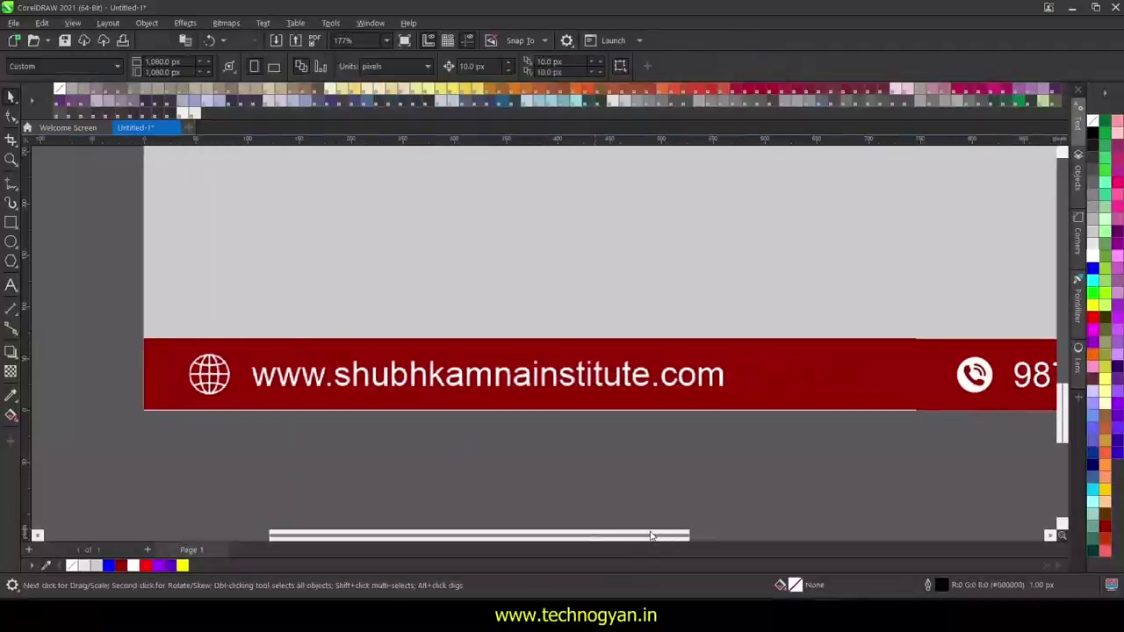
pyautogui.doubleClick(192, 381)
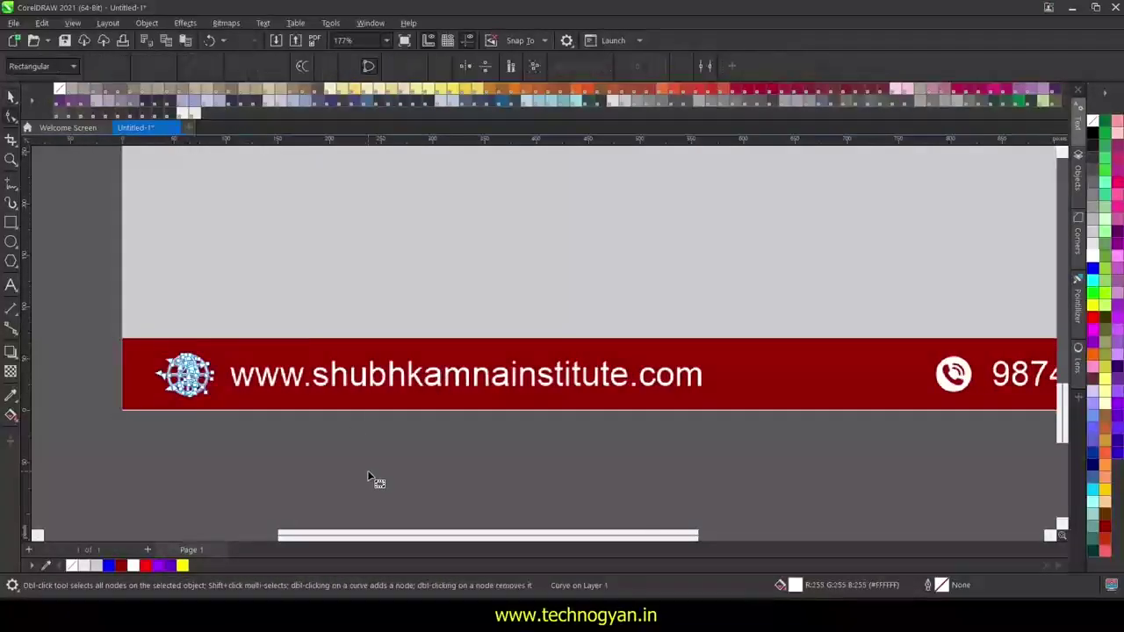
pyautogui.hotkey('ctrl', 'z')
pyautogui.click(10, 97)
pyautogui.moveTo(68, 275); pyautogui.dragTo(294, 405)
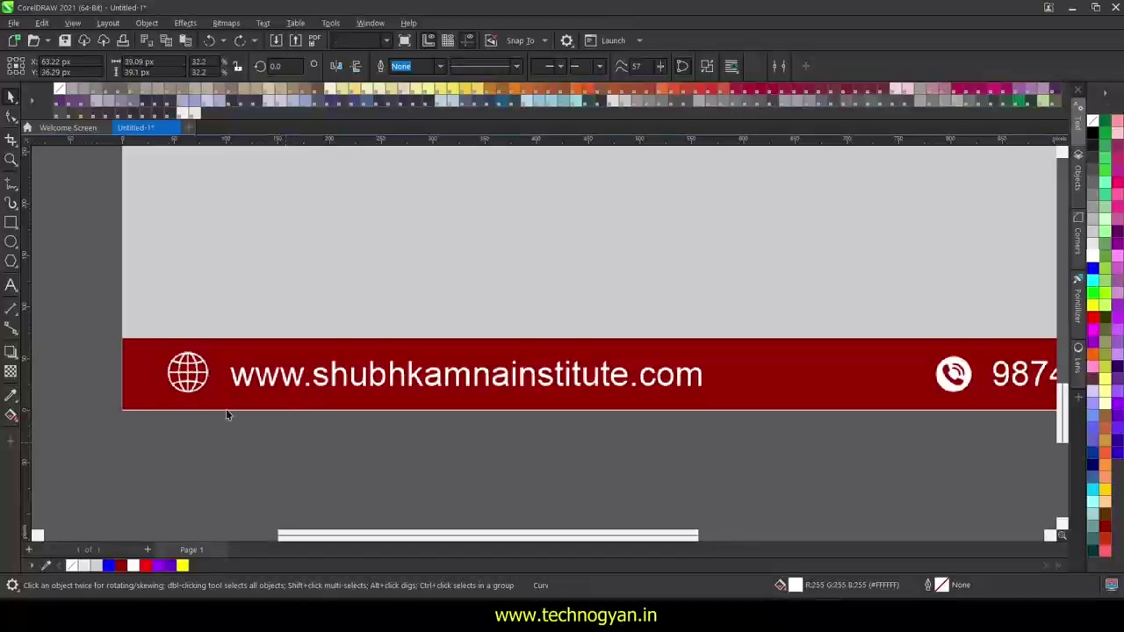
pyautogui.moveTo(189, 376); pyautogui.dragTo(894, 378)
pyautogui.scroll(2, 990, 459)
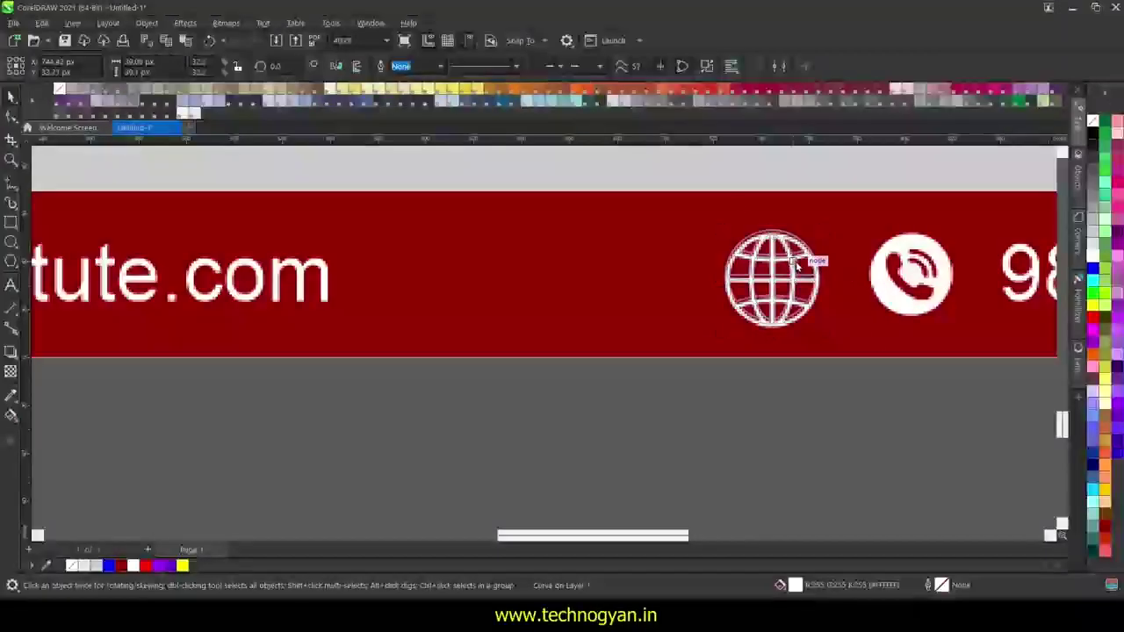
pyautogui.moveTo(796, 263); pyautogui.dragTo(805, 265)
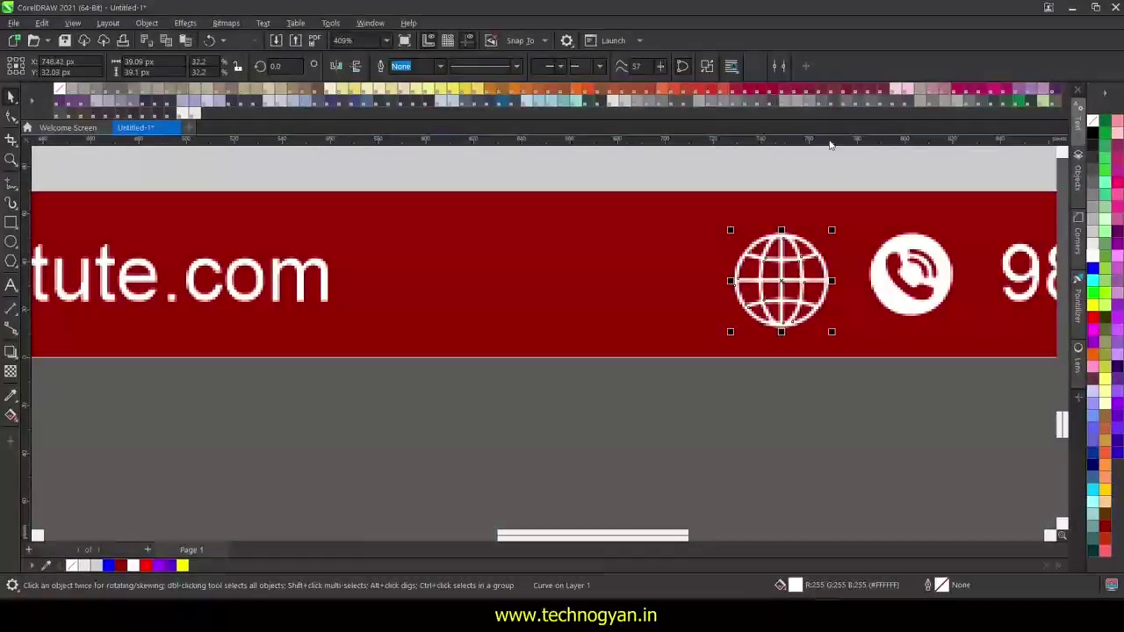
# - Drop the horizontal guideline to the icons and resize the globe to the phone icon's height
pyautogui.click(831, 231)
pyautogui.moveTo(864, 230); pyautogui.dragTo(826, 324)
pyautogui.click(784, 326)
pyautogui.press('Escape')
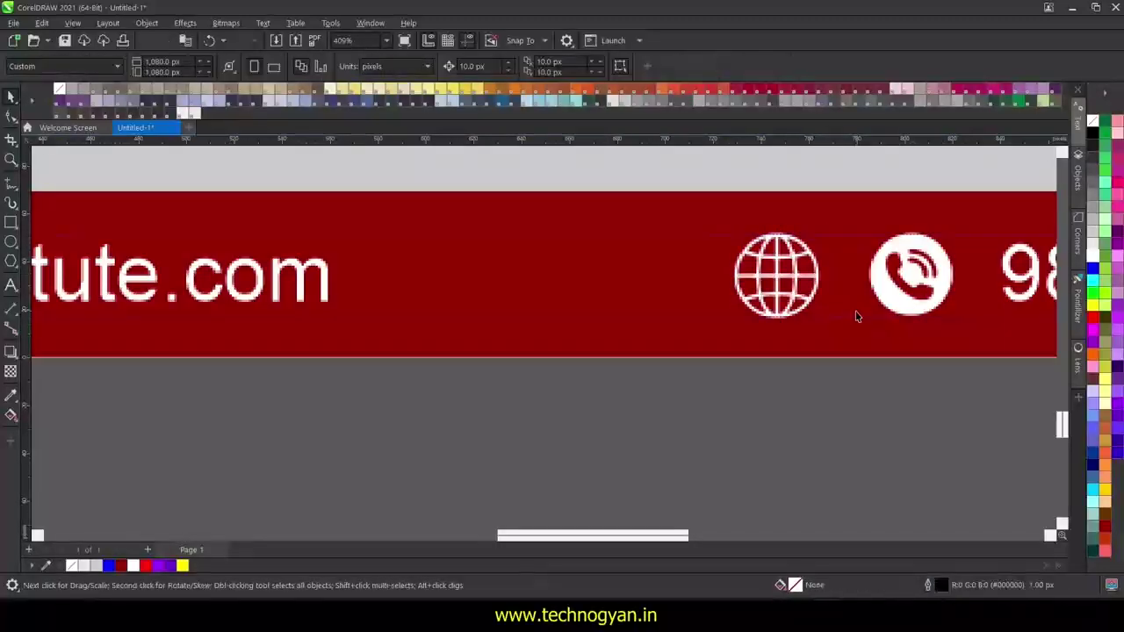
pyautogui.rightClick(856, 318)
pyautogui.press('Escape')
pyautogui.scroll(-2, 854, 322)
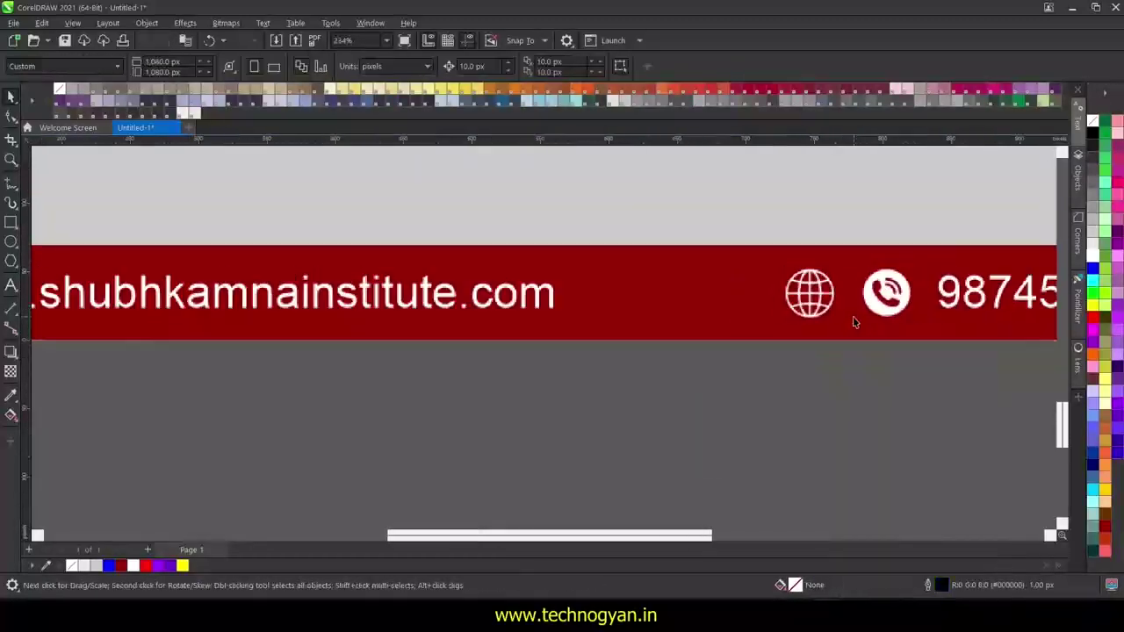
pyautogui.scroll(-2, 854, 321)
# - Move the resized globe icon to the left of the URL
pyautogui.moveTo(823, 302); pyautogui.dragTo(217, 301)
pyautogui.click(460, 401)
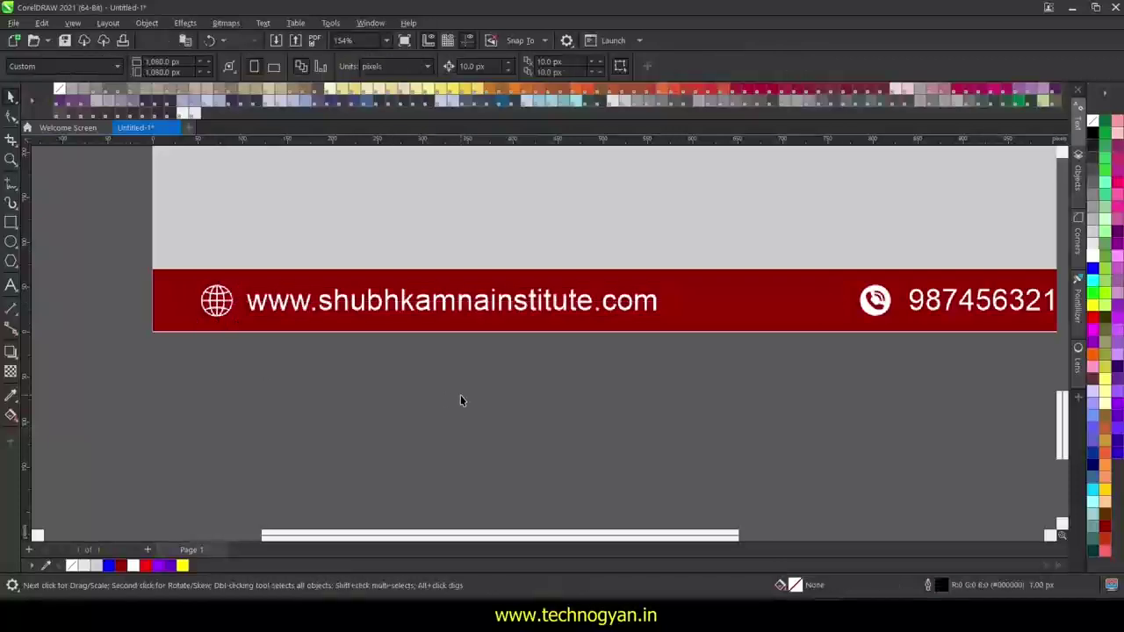
pyautogui.scroll(-4, 462, 396)
pyautogui.scroll(2, 787, 417)
pyautogui.scroll(-3, 823, 431)
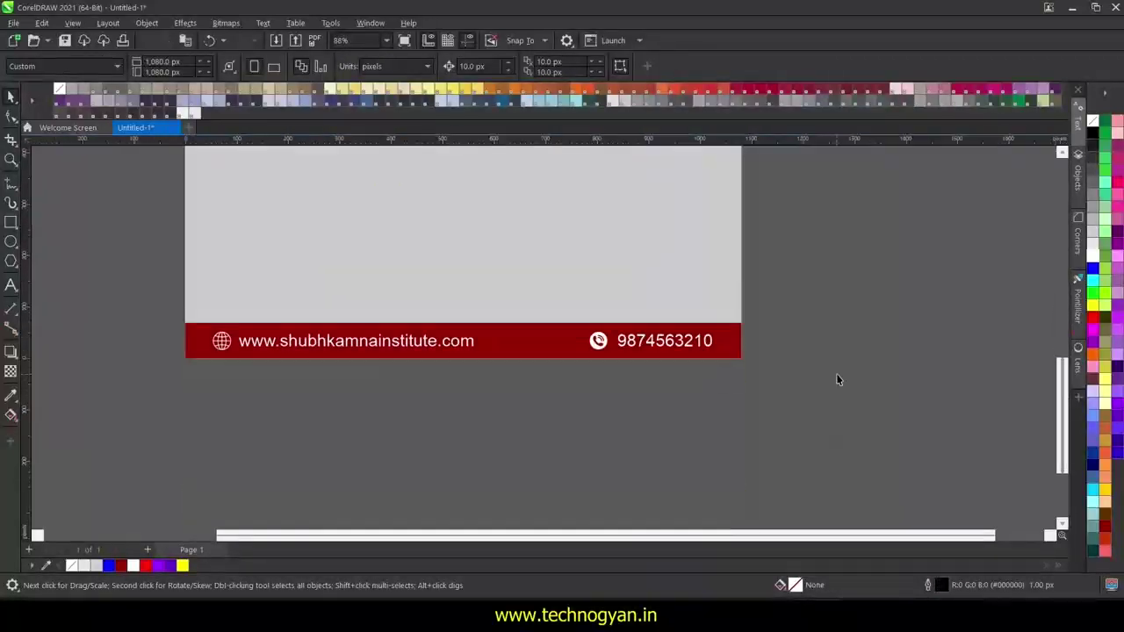
# - Nudge the phone icon and number into alignment with the arrow keys
pyautogui.moveTo(766, 329); pyautogui.dragTo(575, 359)
pyautogui.press('Right')
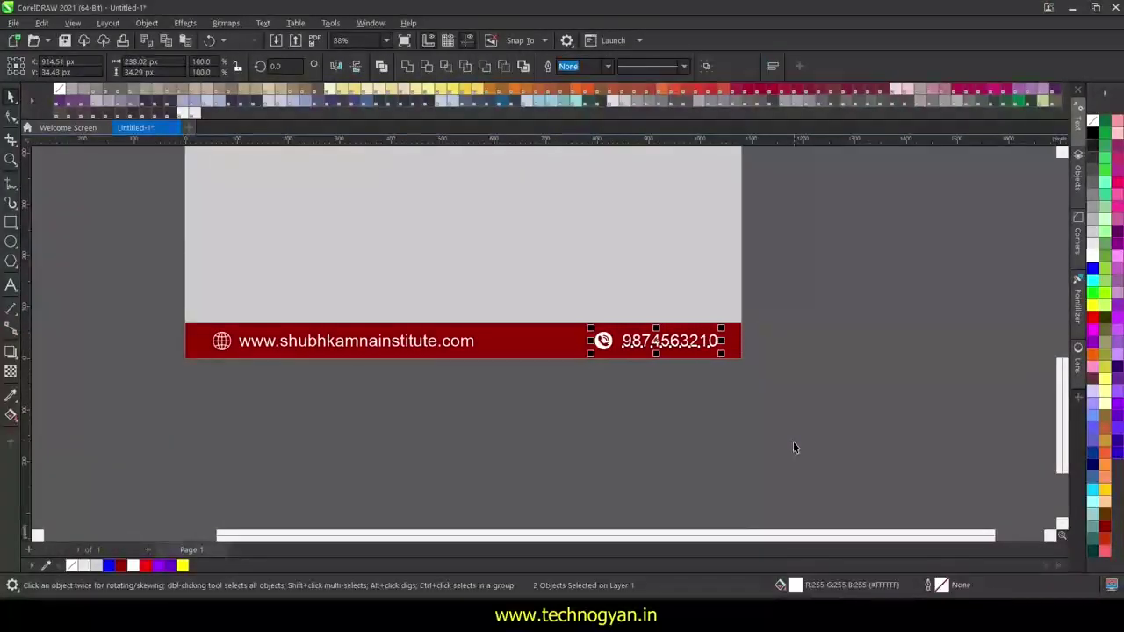
pyautogui.click(794, 442)
pyautogui.click(658, 340)
pyautogui.press('Left')
pyautogui.click(323, 373)
# - Nudge the URL text and globe left, then zoom out to the whole page
pyautogui.click(267, 347)
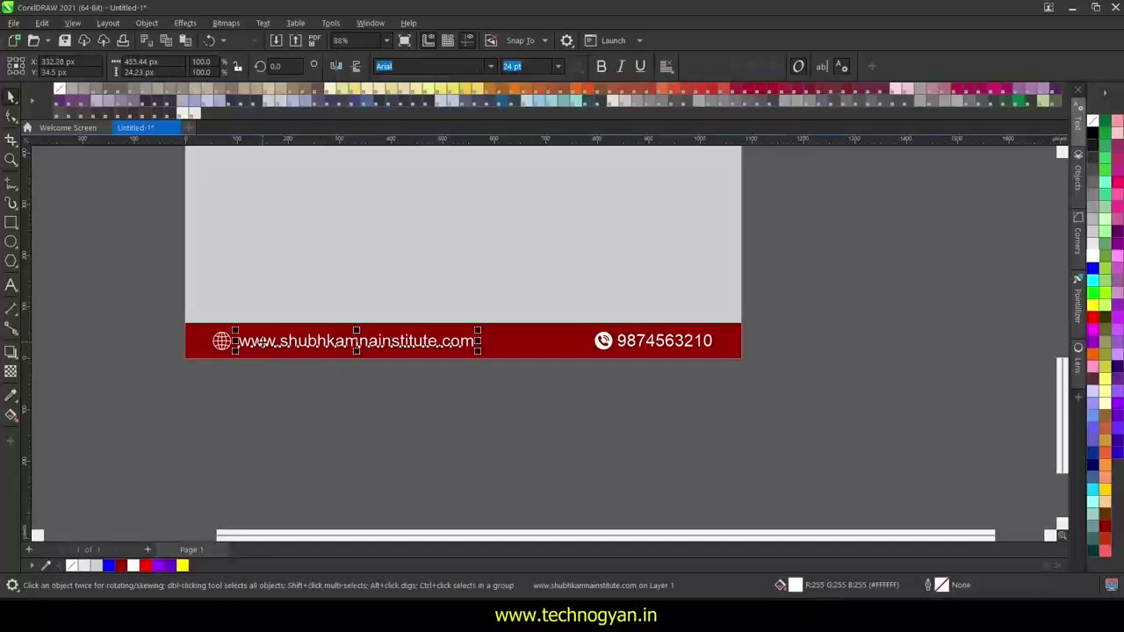
pyautogui.press('Left')
pyautogui.press('Escape')
pyautogui.moveTo(197, 344); pyautogui.dragTo(493, 412)
pyautogui.press('Left')
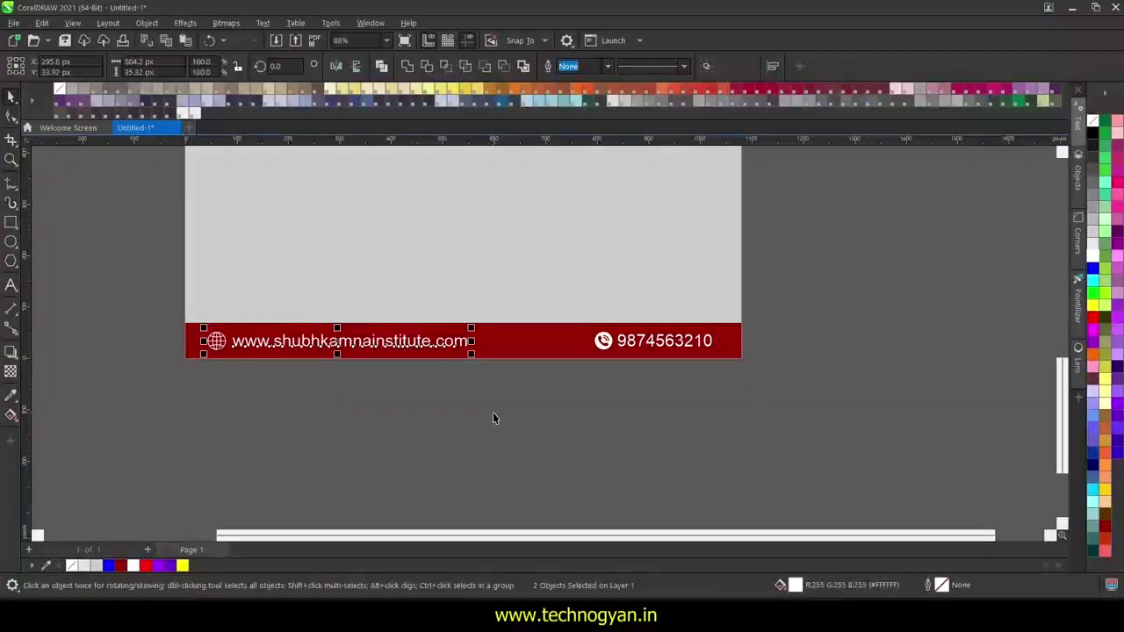
pyautogui.click(492, 412)
pyautogui.moveTo(743, 330); pyautogui.dragTo(585, 358)
pyautogui.click(715, 407)
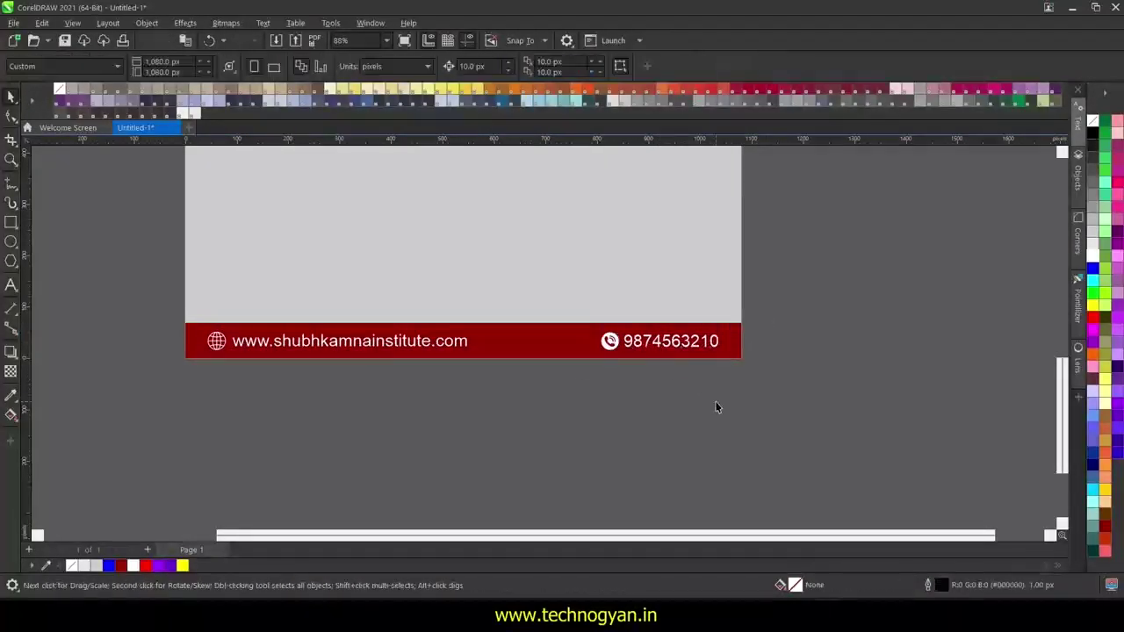
pyautogui.scroll(-2, 768, 416)
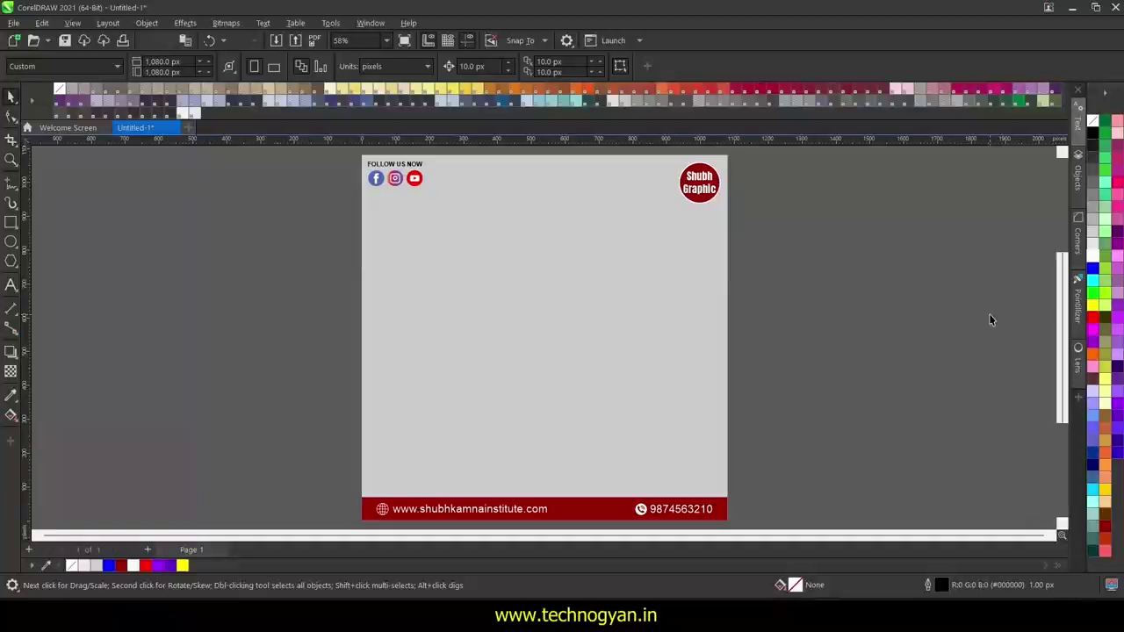
# - Try red, olive and green swatches on the background rectangle, settling on pale green
pyautogui.click(594, 302)
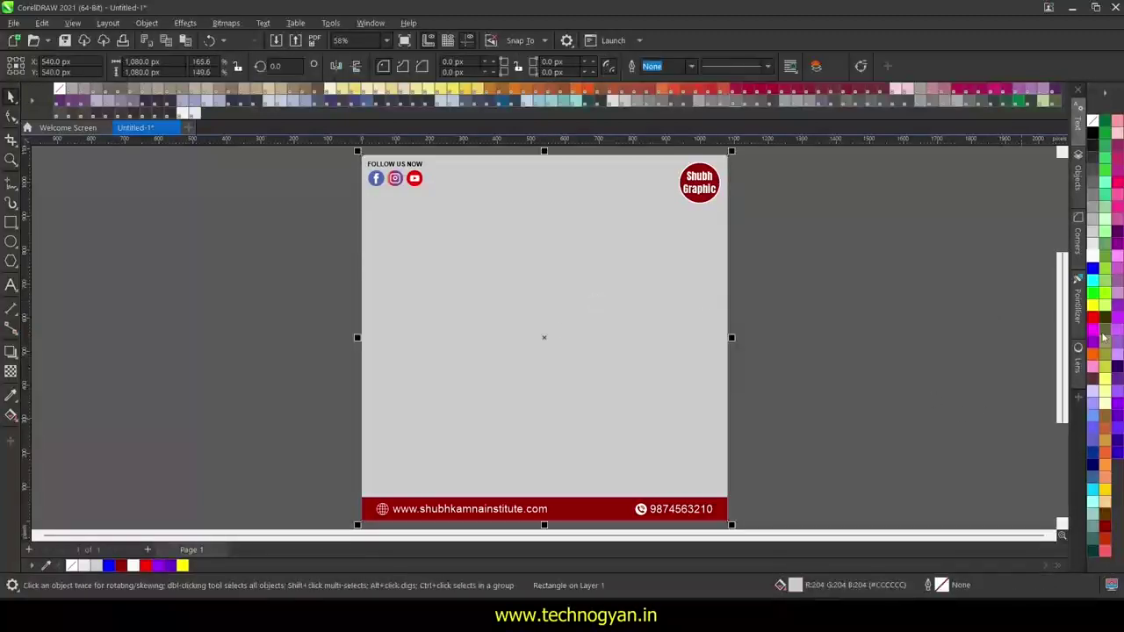
pyautogui.click(1091, 320)
pyautogui.click(1105, 393)
pyautogui.click(1105, 369)
pyautogui.click(1105, 347)
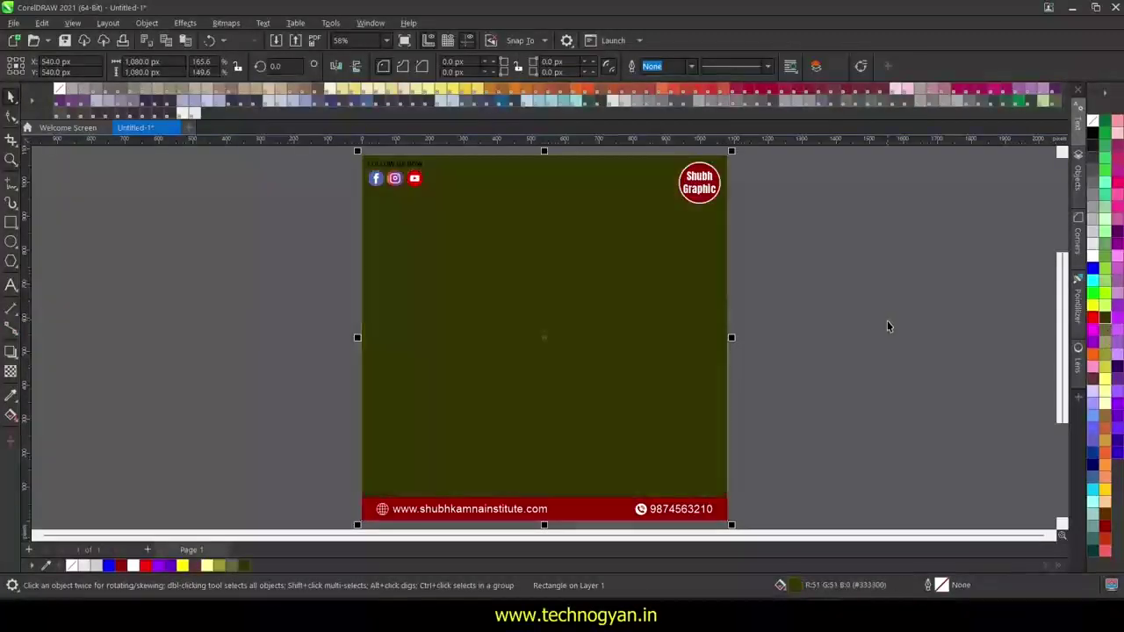
pyautogui.click(1107, 230)
pyautogui.click(1105, 272)
pyautogui.click(1106, 304)
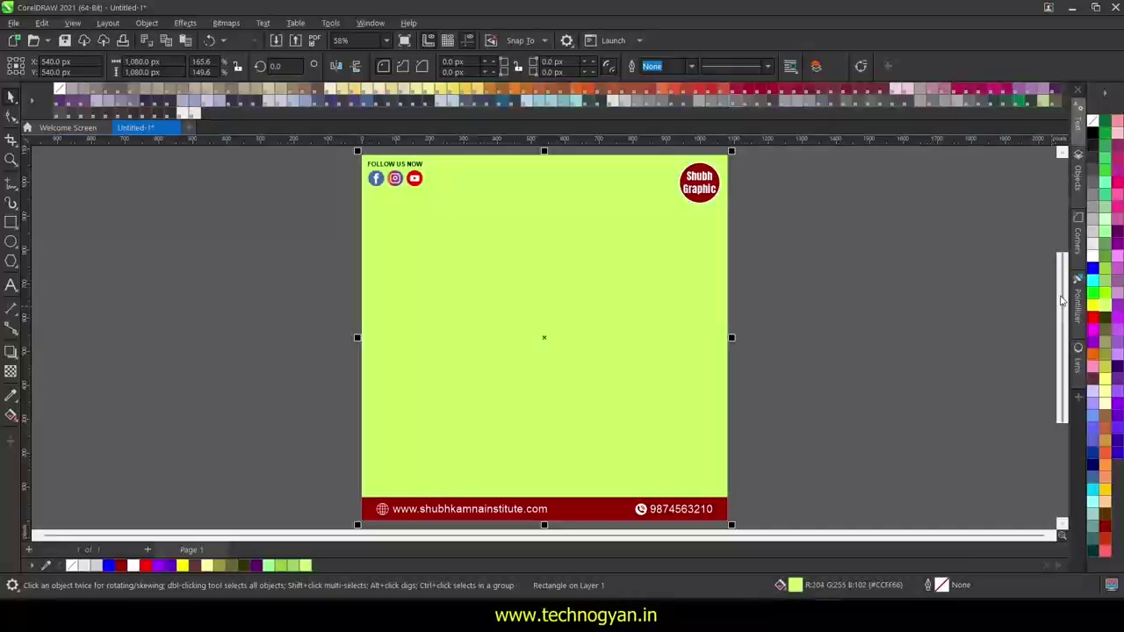
pyautogui.click(1108, 231)
pyautogui.click(882, 282)
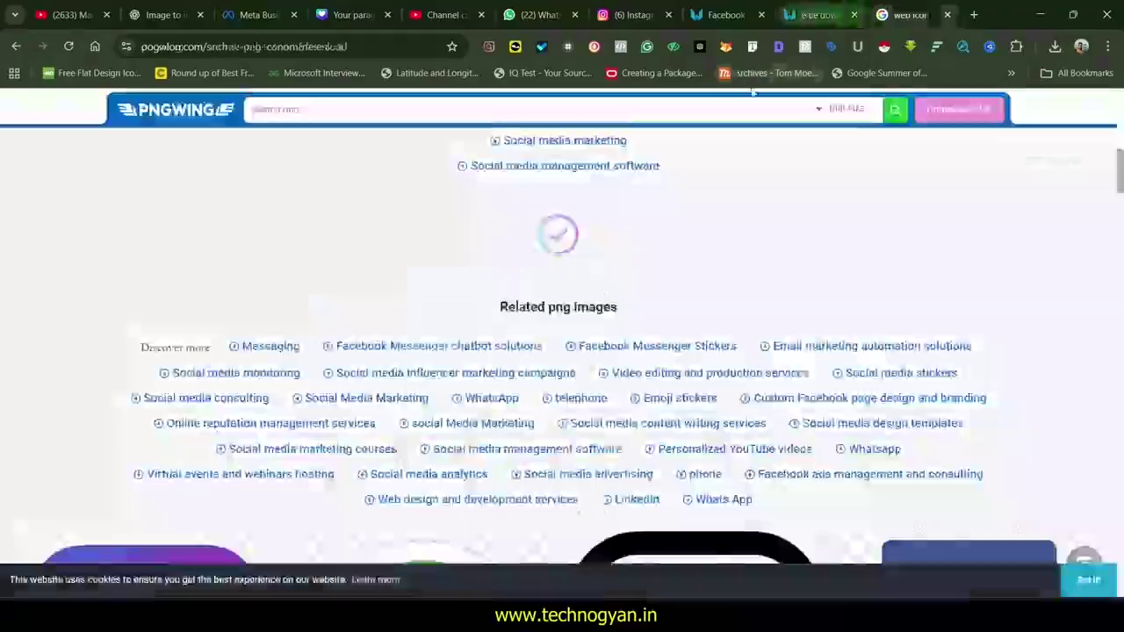
# - Search PNGWing for 'college student' and open the woman-holding-books image
pyautogui.click(175, 109)
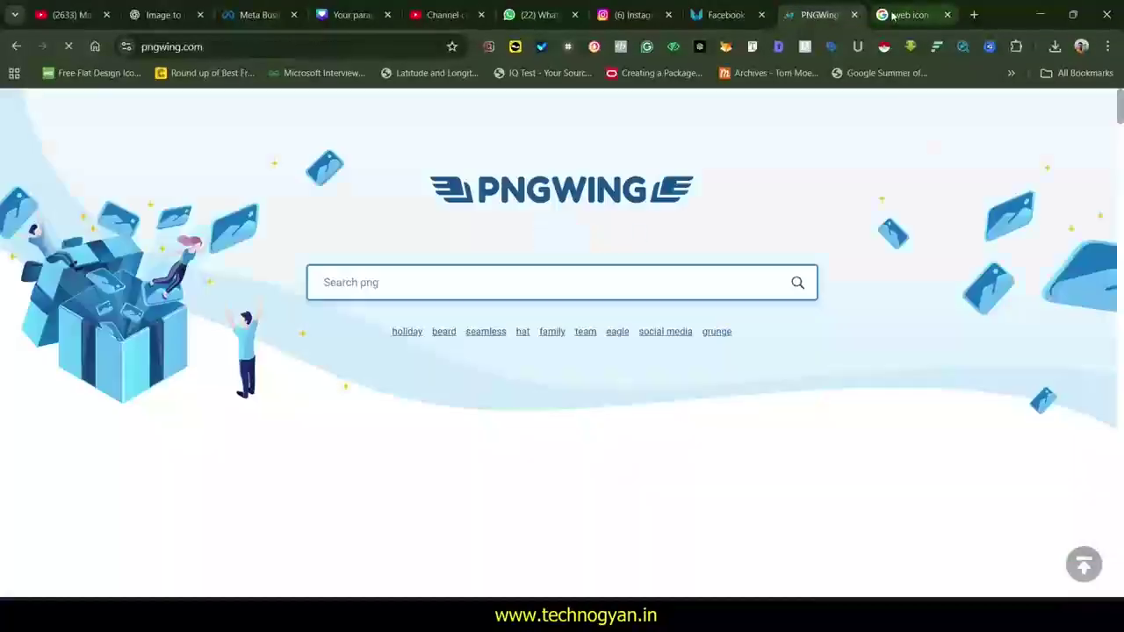
pyautogui.click(445, 282)
pyautogui.write('college student')
pyautogui.press('Return')
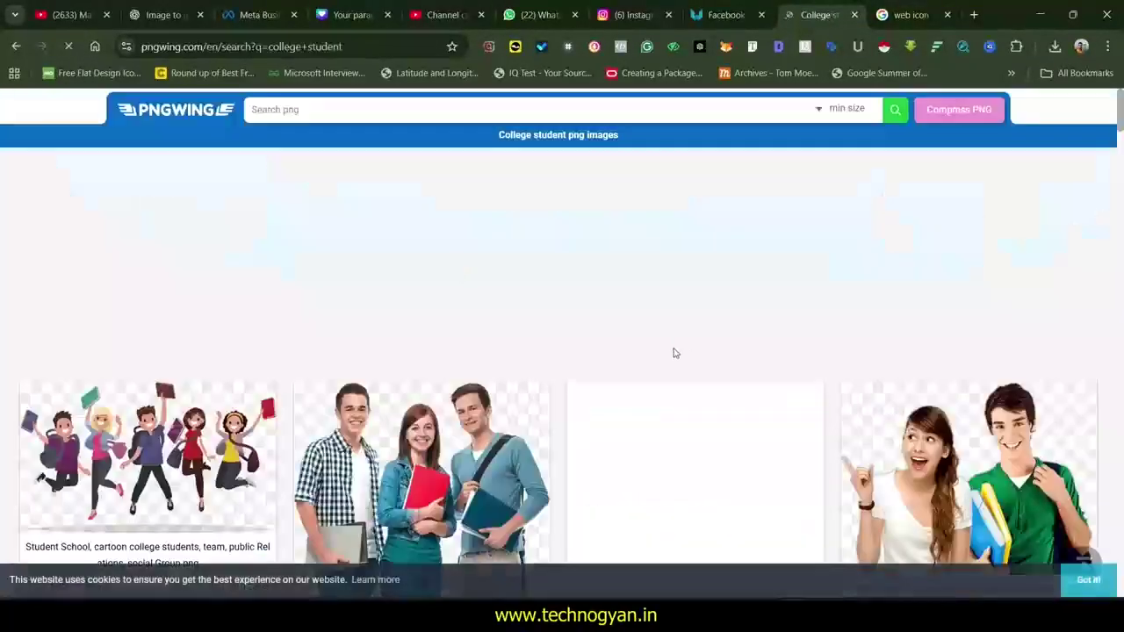
pyautogui.scroll(-5, 673, 351)
pyautogui.click(705, 405)
# - Download the PNG, show it in its folder, and drag it into the poster
pyautogui.scroll(-10, 705, 405)
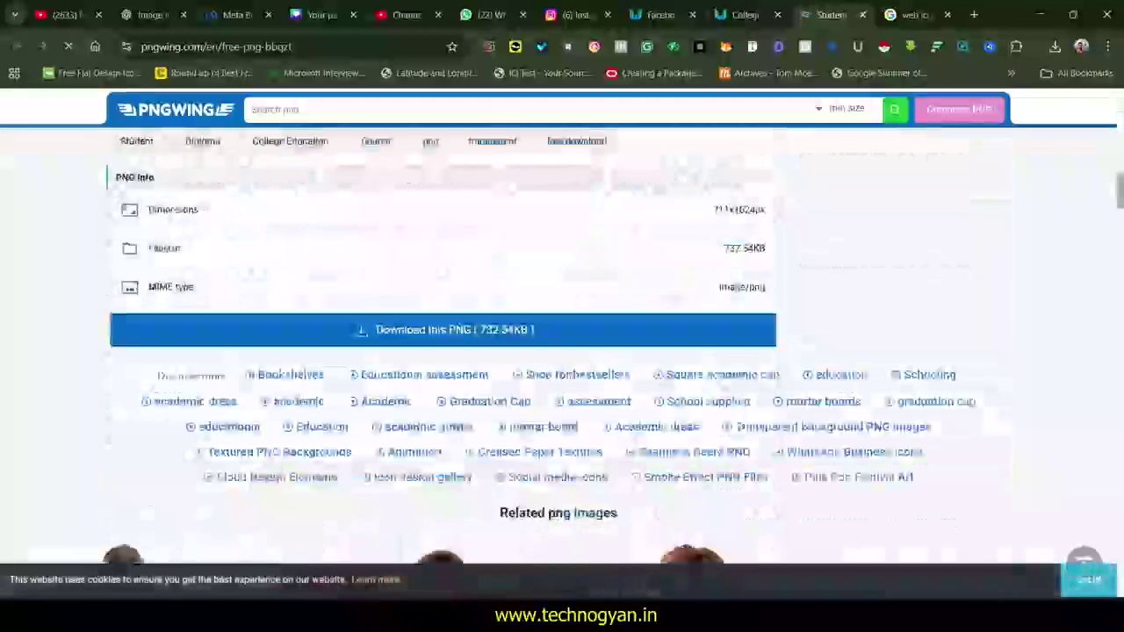
pyautogui.click(442, 326)
pyautogui.click(509, 452)
pyautogui.click(1055, 46)
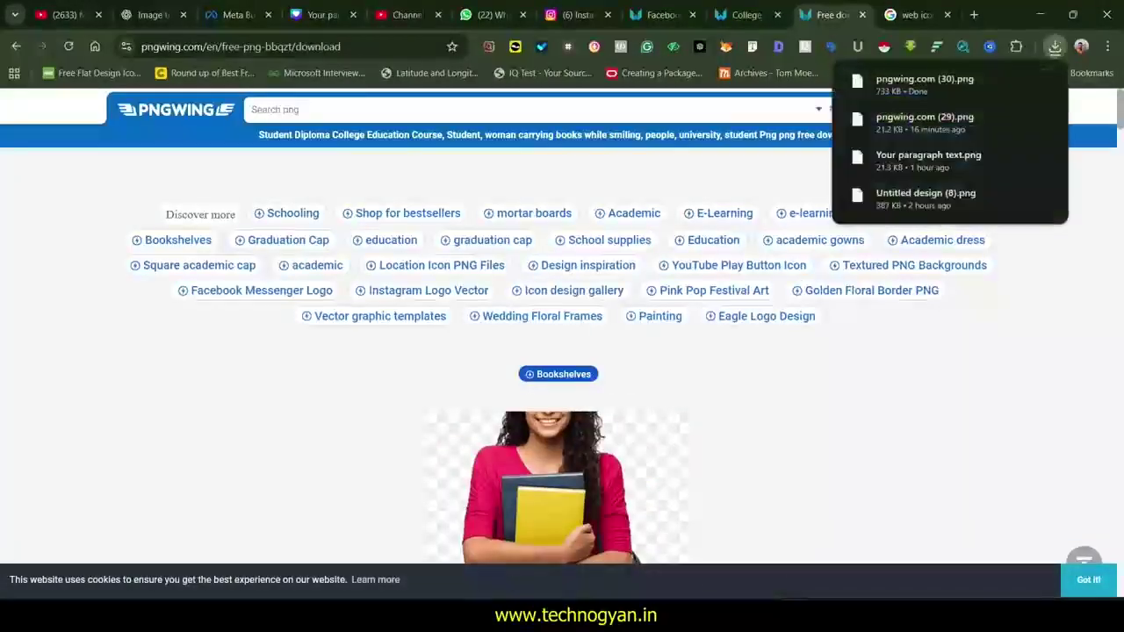
pyautogui.click(1050, 81)
pyautogui.moveTo(1000, 211); pyautogui.dragTo(547, 200)
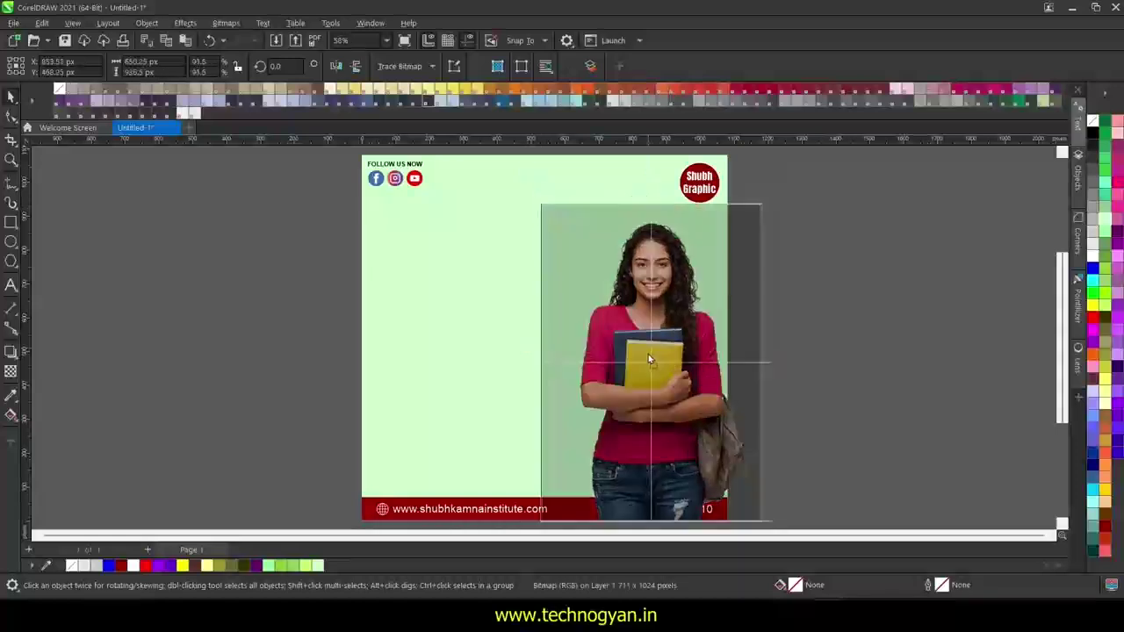
# - Scale the student photo to 89.8%, send it behind the red footer, and position it right
pyautogui.moveTo(648, 354); pyautogui.dragTo(649, 349)
pyautogui.moveTo(540, 199); pyautogui.dragTo(539, 206)
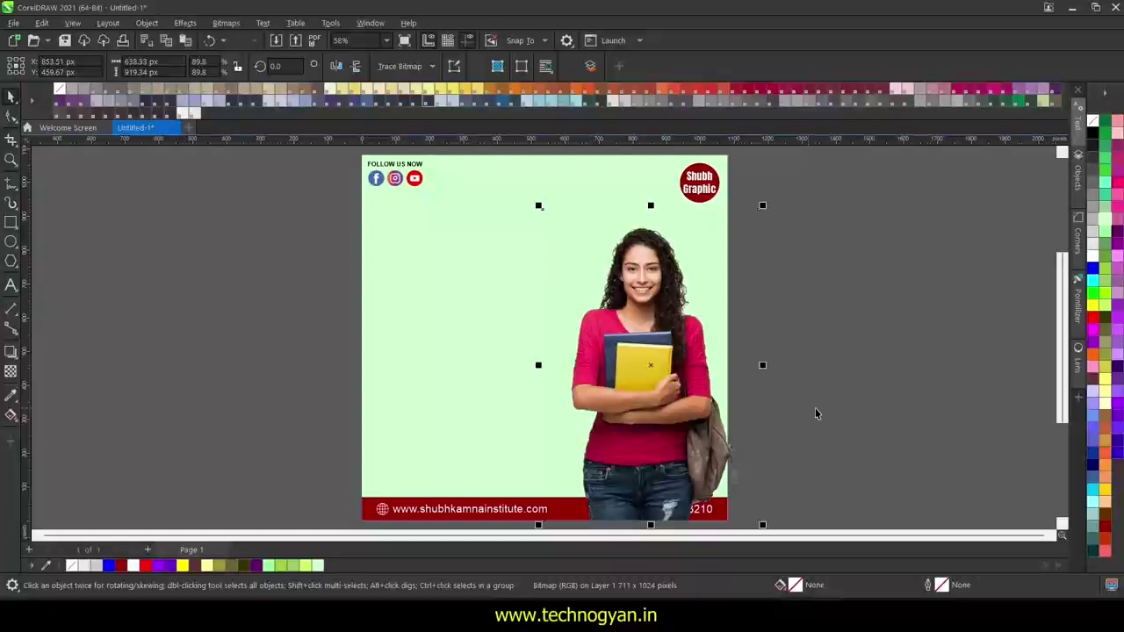
pyautogui.hotkey('ctrl', 'pagedown')
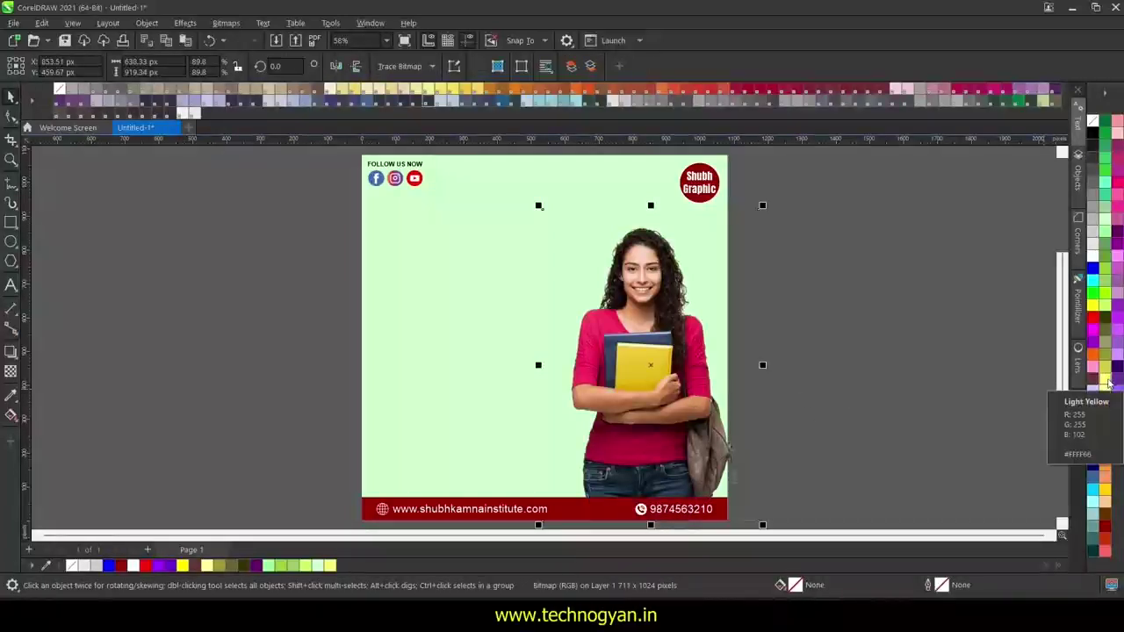
pyautogui.scroll(-2, 762, 345)
pyautogui.moveTo(678, 438); pyautogui.dragTo(678, 465)
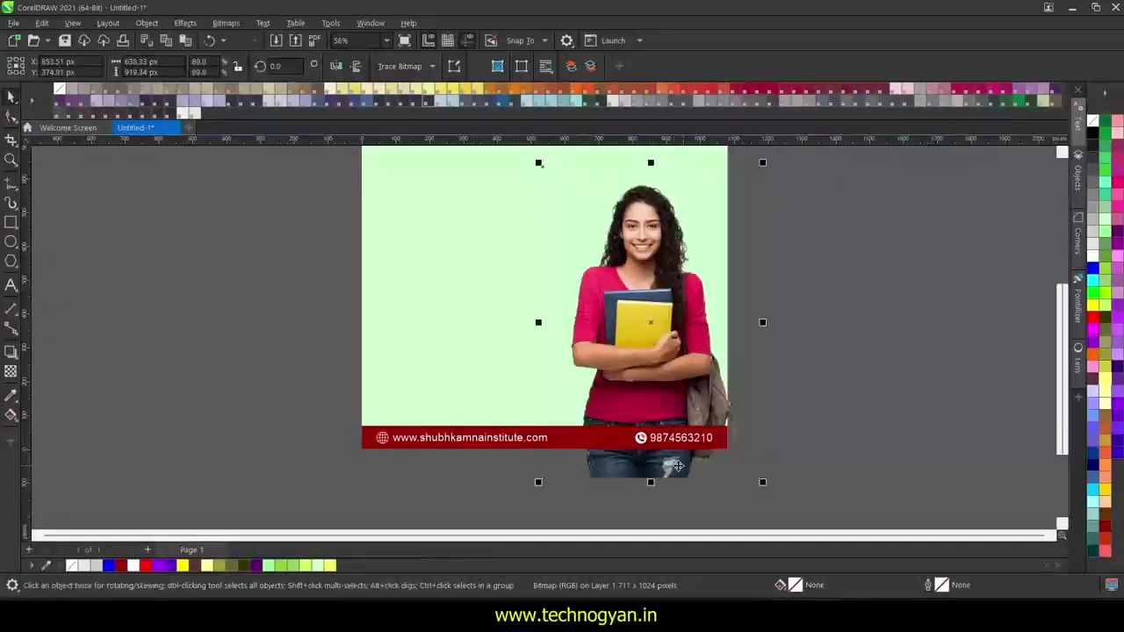
pyautogui.moveTo(683, 371); pyautogui.dragTo(679, 363)
pyautogui.moveTo(1059, 383); pyautogui.dragTo(1059, 351)
pyautogui.click(885, 347)
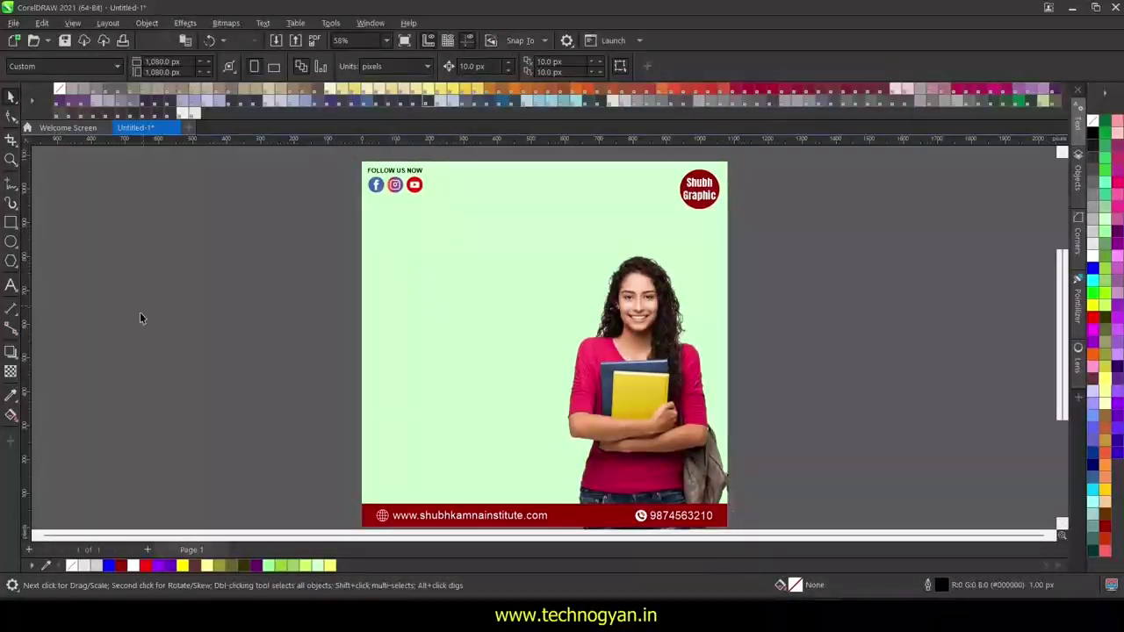
# - Type 'Learn' and 'Digital Mark', enlarge the text to about 31 pt and make it black
pyautogui.click(11, 283)
pyautogui.click(429, 256)
pyautogui.write('Le')
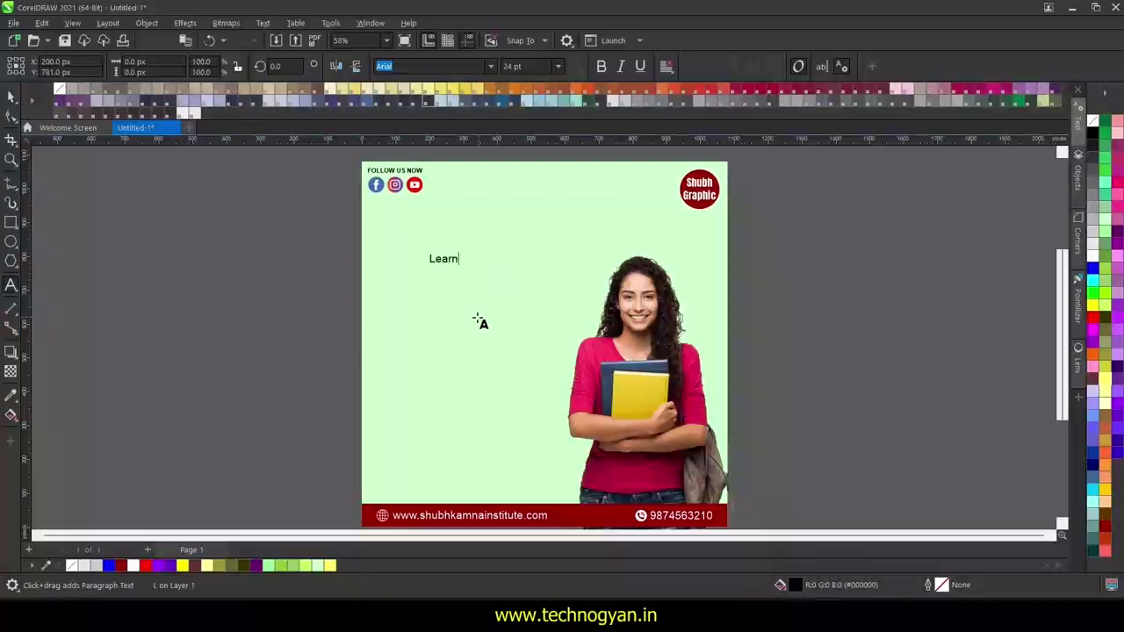
pyautogui.write('arn')
pyautogui.press('Escape')
pyautogui.write('Digital Marketing')
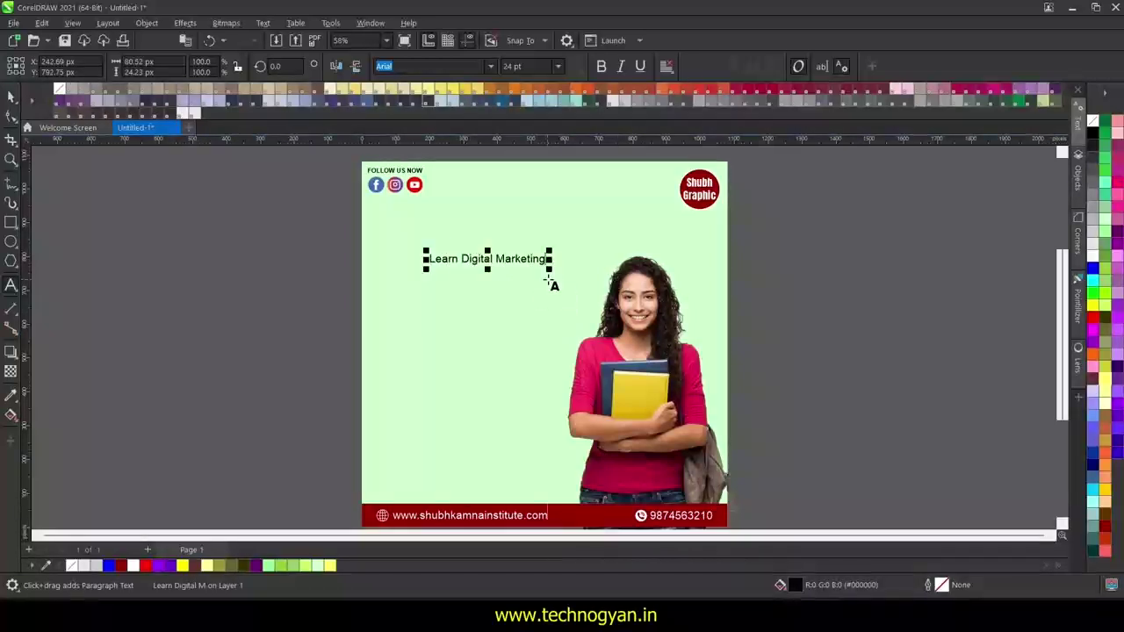
pyautogui.moveTo(549, 270)
pyautogui.mouseDown()
pyautogui.moveTo(634, 274)
pyautogui.moveTo(562, 290)
pyautogui.moveTo(544, 269)
pyautogui.mouseUp()
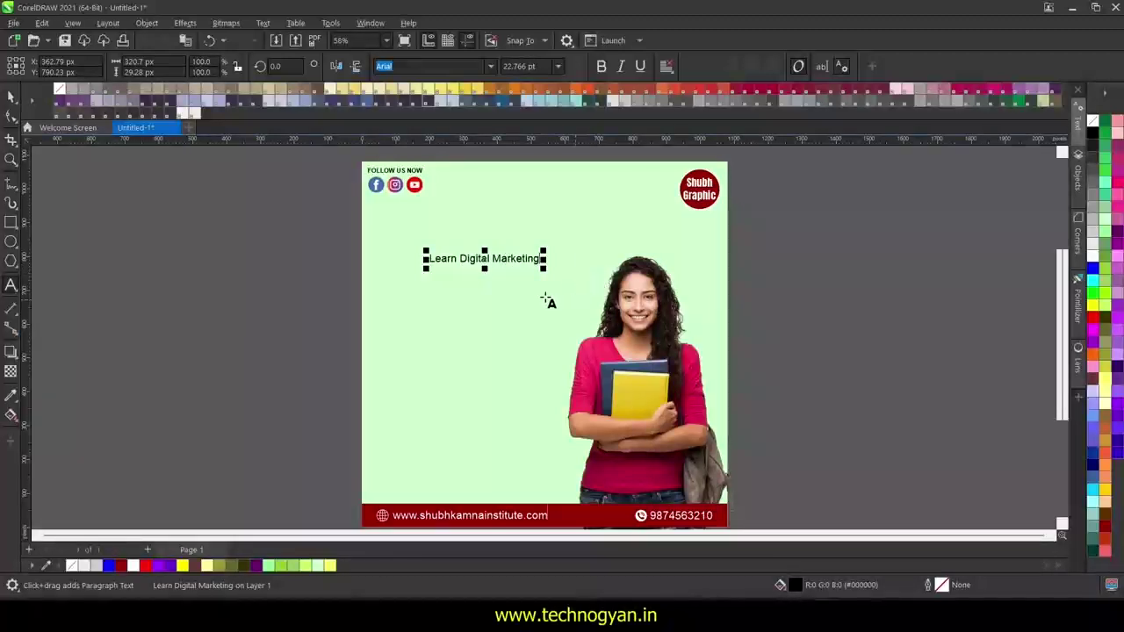
pyautogui.moveTo(542, 270); pyautogui.dragTo(581, 275)
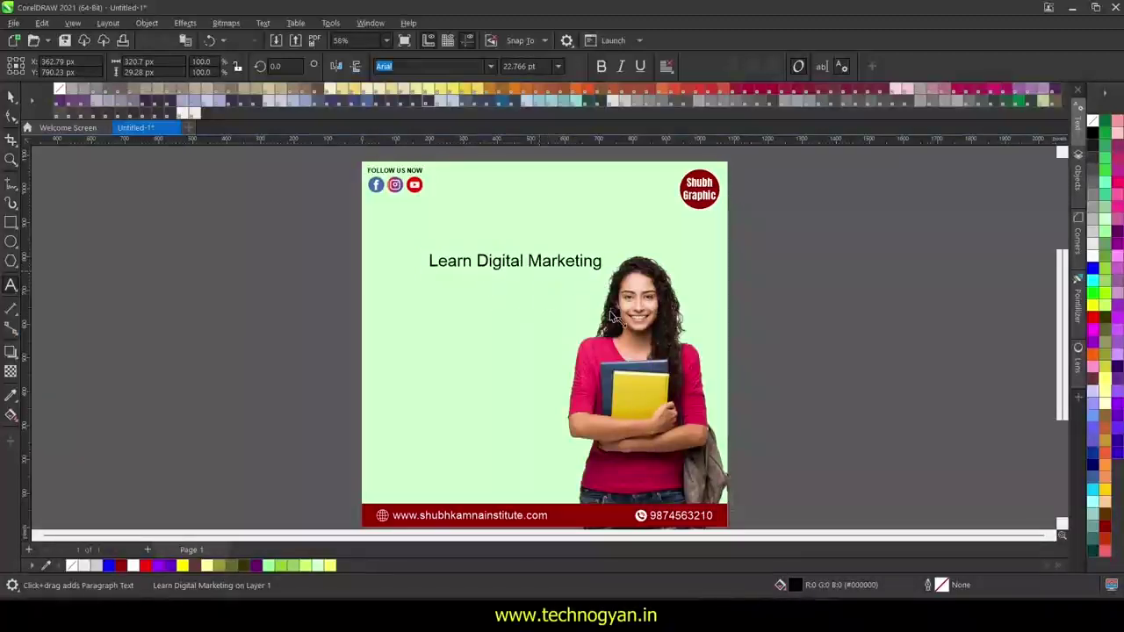
pyautogui.click(11, 98)
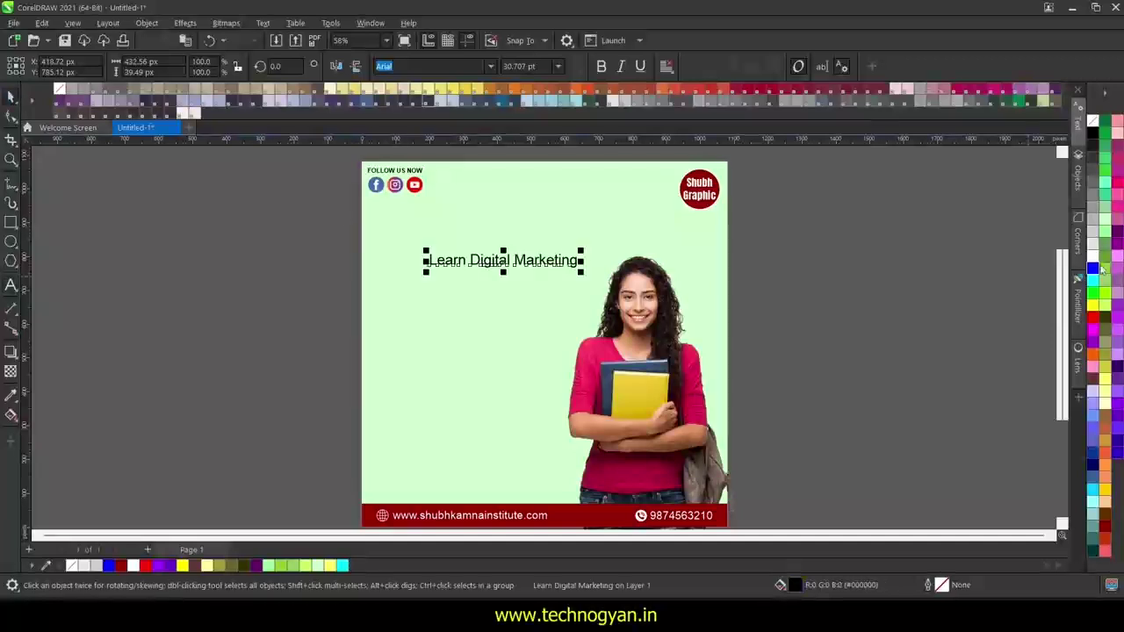
pyautogui.click(1093, 256)
pyautogui.click(1093, 133)
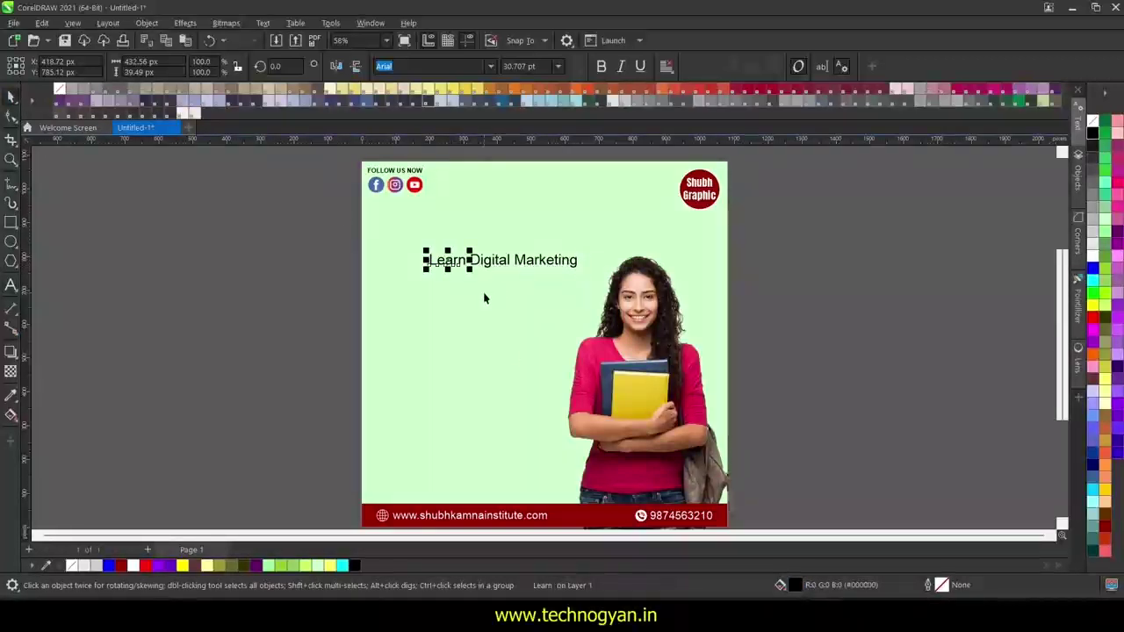
# - Stack Learn at top left with Digital and Marketing on separate lines below
pyautogui.click(540, 261)
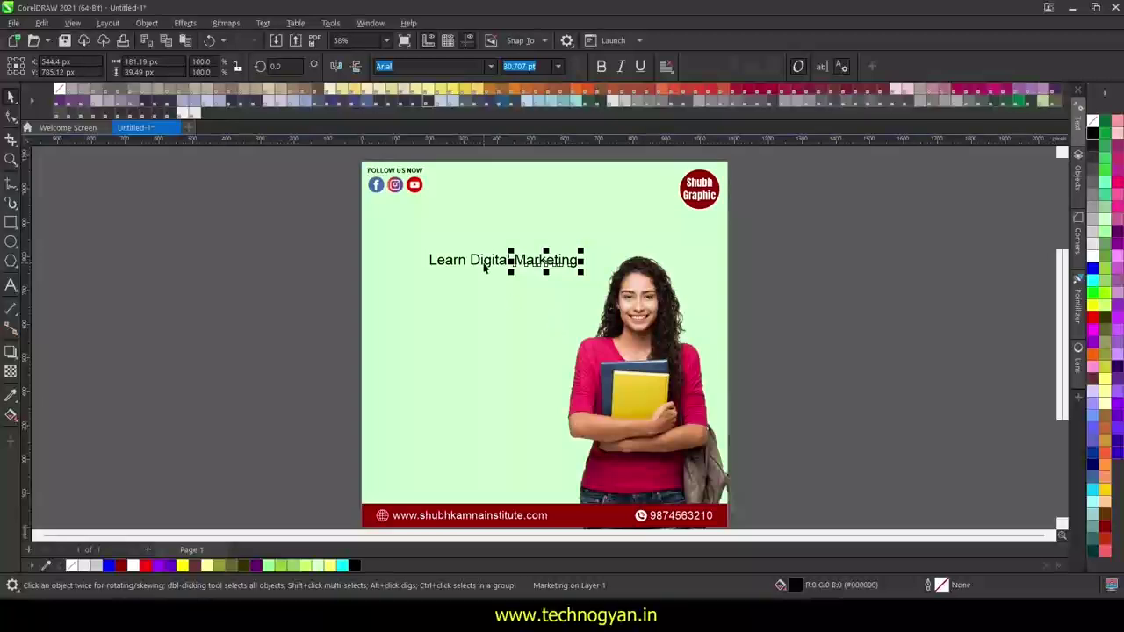
pyautogui.moveTo(453, 266); pyautogui.dragTo(416, 261)
pyautogui.click(487, 261)
pyautogui.keyDown('shift'); pyautogui.click(562, 262); pyautogui.keyUp('shift')
pyautogui.moveTo(562, 262); pyautogui.dragTo(531, 348)
pyautogui.click(542, 343)
pyautogui.click(487, 283)
# - Set Digital and Marketing to Poppins and change both words to UPPERCASE
pyautogui.keyDown('shift'); pyautogui.click(411, 280); pyautogui.keyUp('shift')
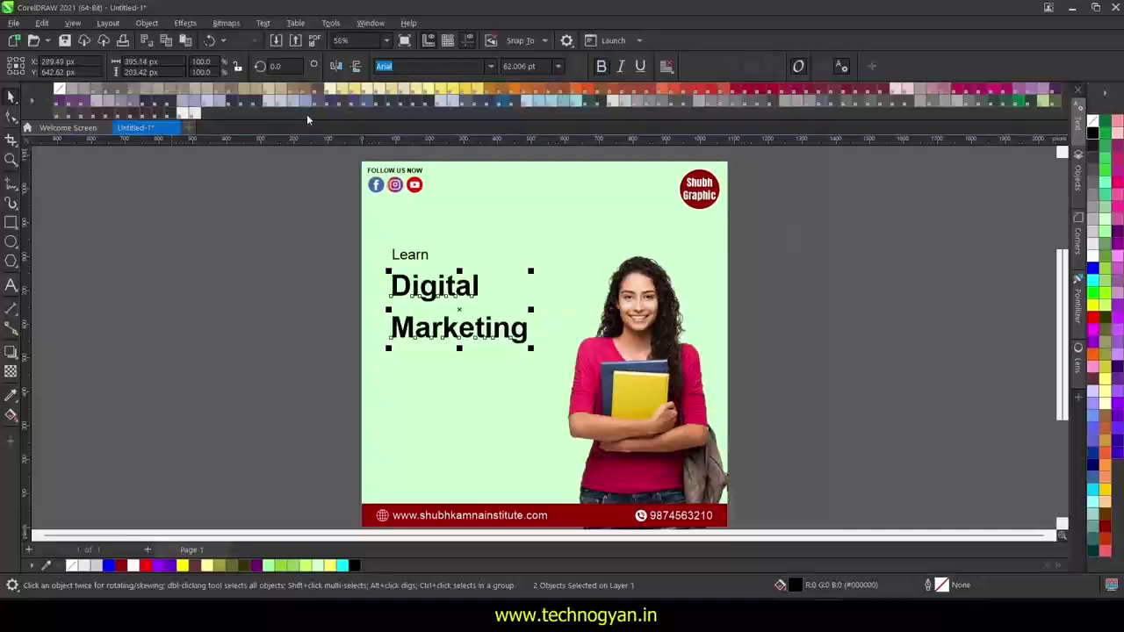
pyautogui.write('Poppins')
pyautogui.press('Return')
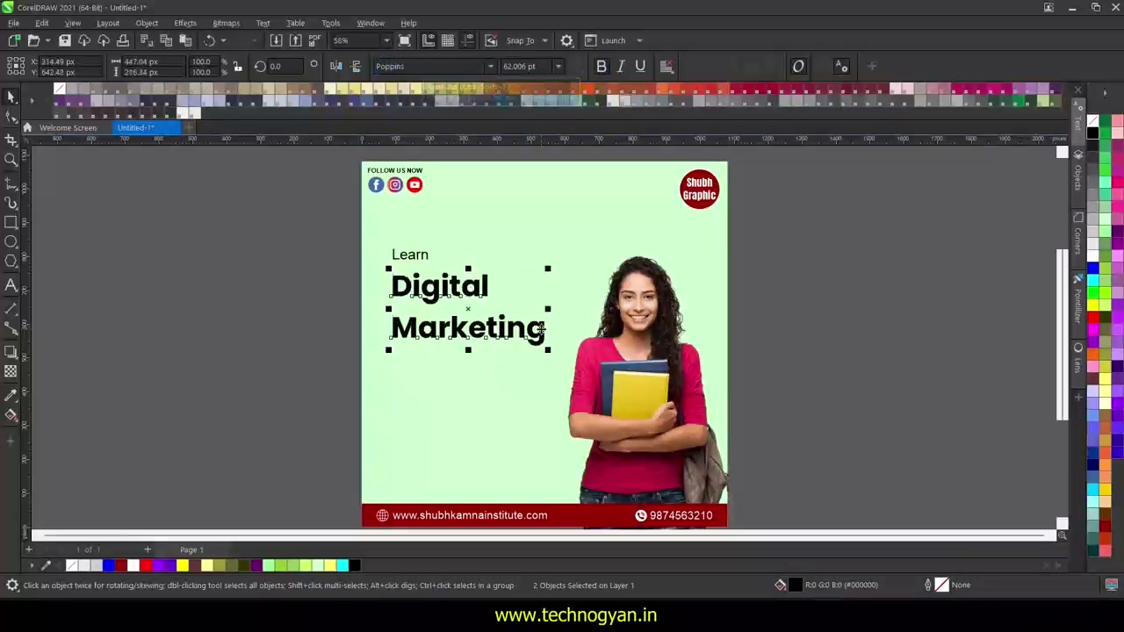
pyautogui.click(11, 284)
pyautogui.doubleClick(441, 285)
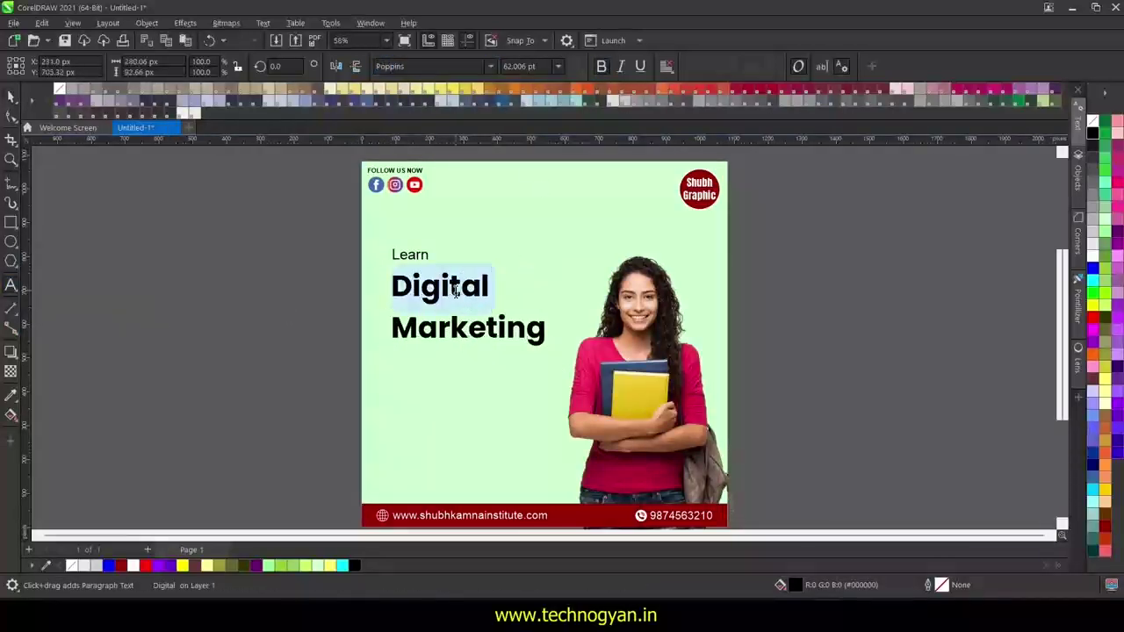
pyautogui.rightClick(466, 288)
pyautogui.click(648, 374)
pyautogui.doubleClick(486, 329)
pyautogui.rightClick(485, 329)
pyautogui.click(654, 415)
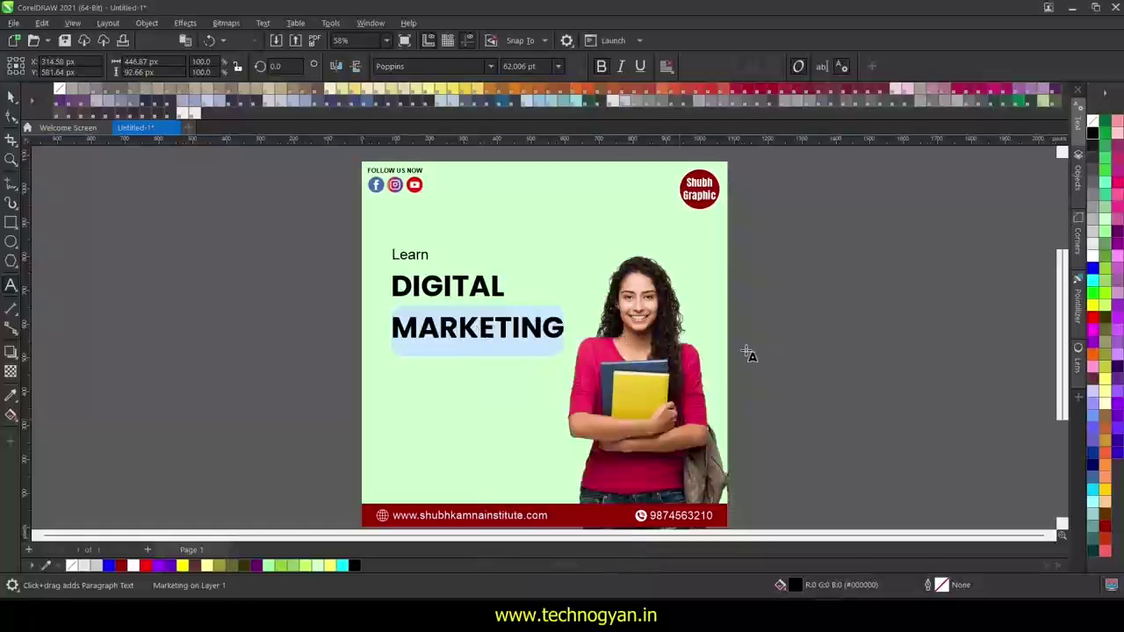
pyautogui.hotkey('ctrl', 'space')
# - Pull MARKETING up under DIGITAL and shift both words further left
pyautogui.click(499, 331)
pyautogui.moveTo(499, 330); pyautogui.dragTo(495, 317)
pyautogui.click(447, 299)
pyautogui.keyDown('shift'); pyautogui.click(436, 321); pyautogui.keyUp('shift')
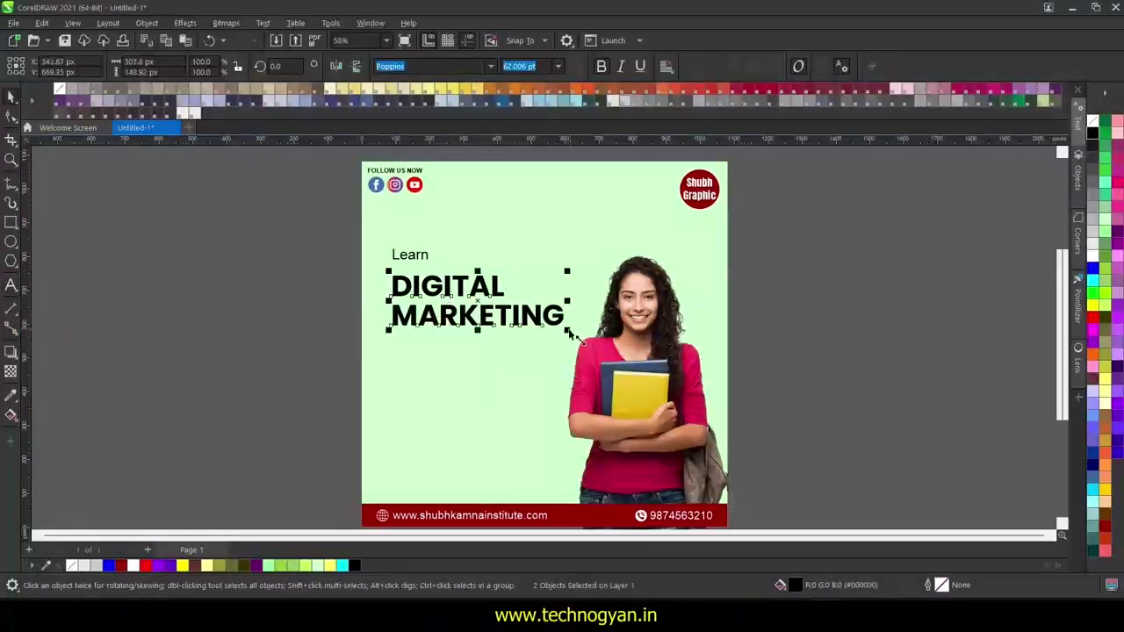
pyautogui.moveTo(571, 333); pyautogui.dragTo(525, 321)
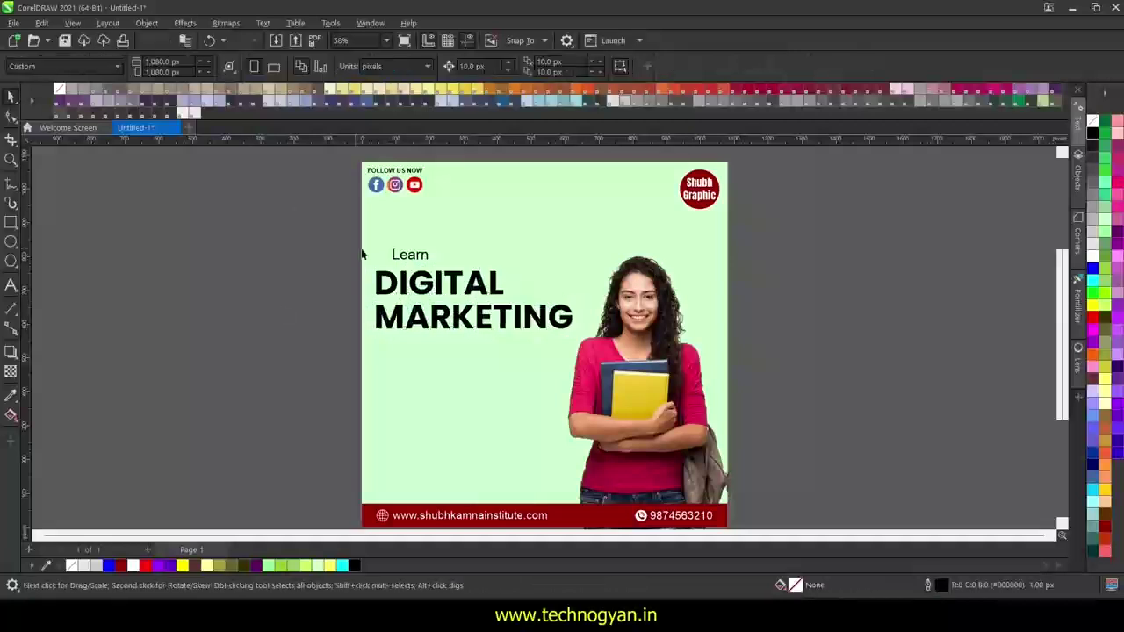
# - Move DIGITAL MARKETING up closer to the Learn word
pyautogui.click(409, 256)
pyautogui.click(418, 298)
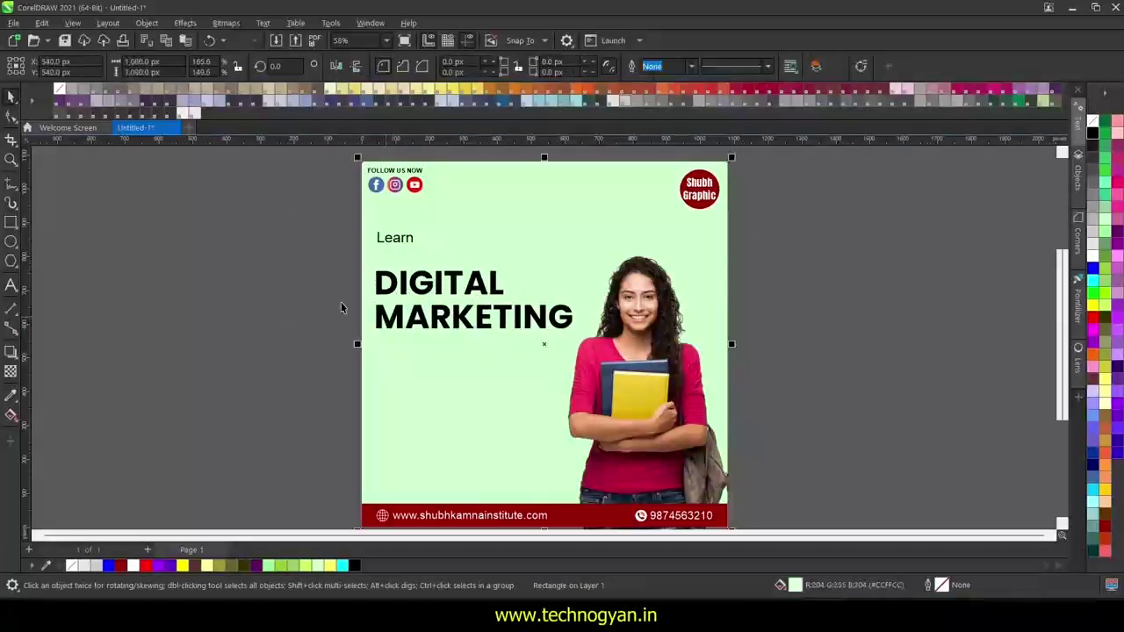
pyautogui.click(391, 301)
pyautogui.moveTo(445, 325); pyautogui.dragTo(445, 301)
pyautogui.click(261, 252)
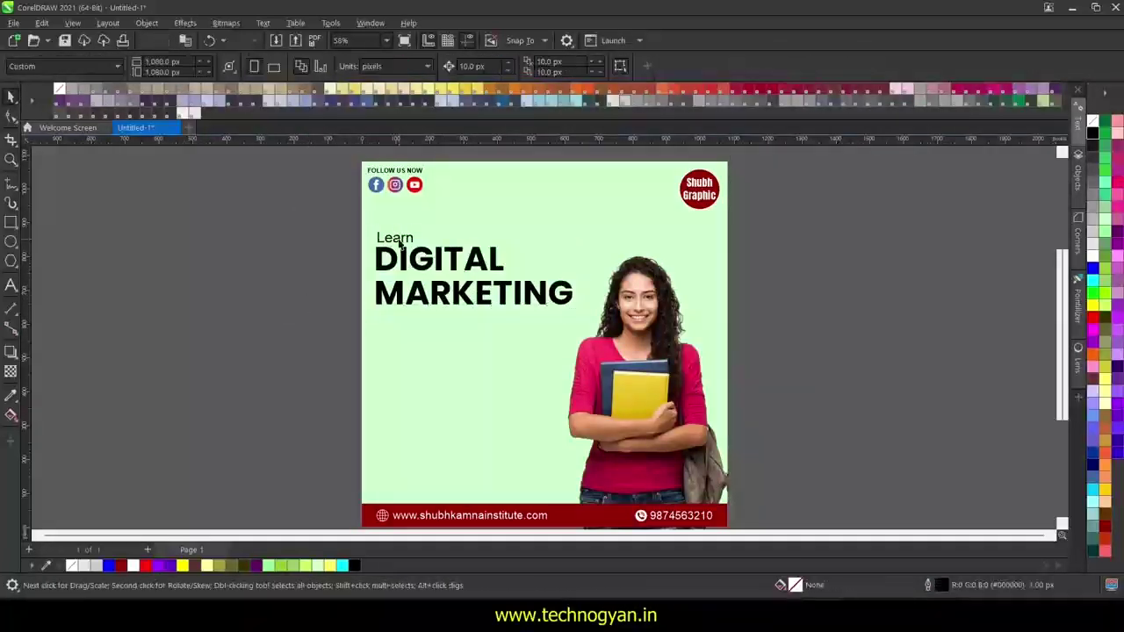
# - Colour MARKETING red and DIGITAL green from the palette
pyautogui.click(485, 295)
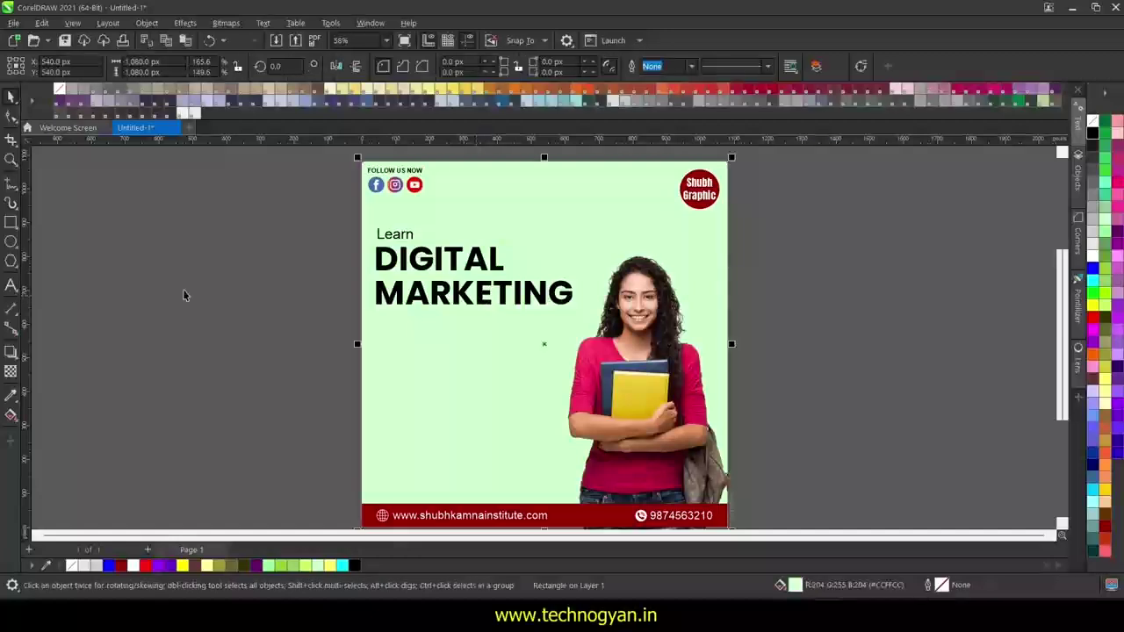
pyautogui.click(183, 291)
pyautogui.click(444, 295)
pyautogui.click(1092, 317)
pyautogui.click(440, 263)
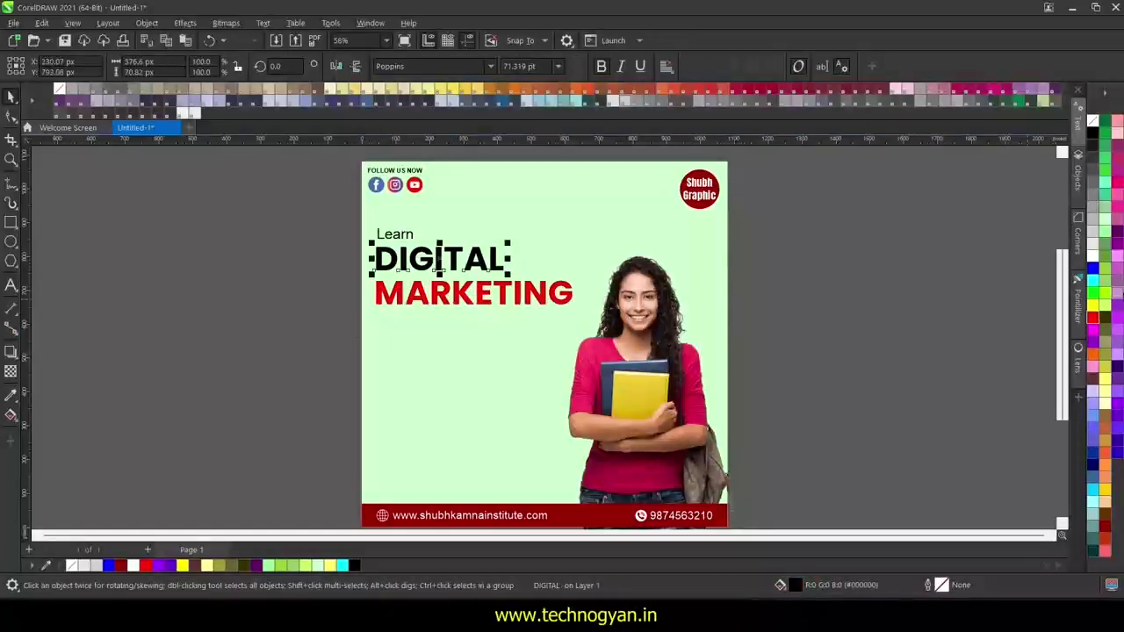
pyautogui.click(1109, 181)
pyautogui.press('Escape')
pyautogui.click(475, 292)
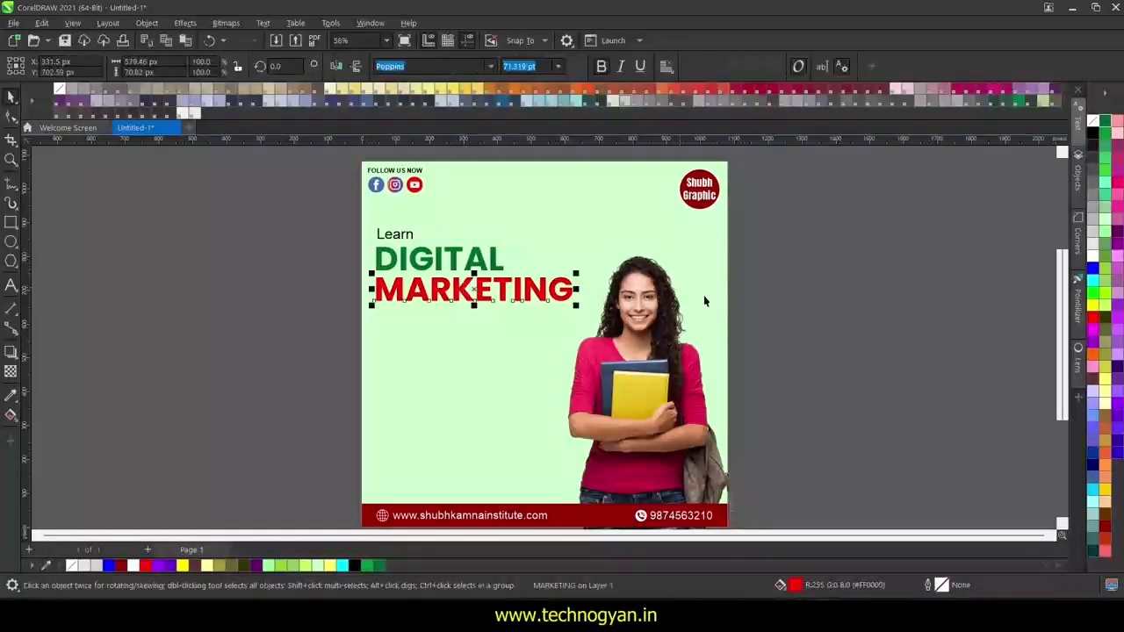
pyautogui.press('Escape')
# - Set Learn in the Autography font, enlarge it and nudge it slightly upward
pyautogui.click(392, 232)
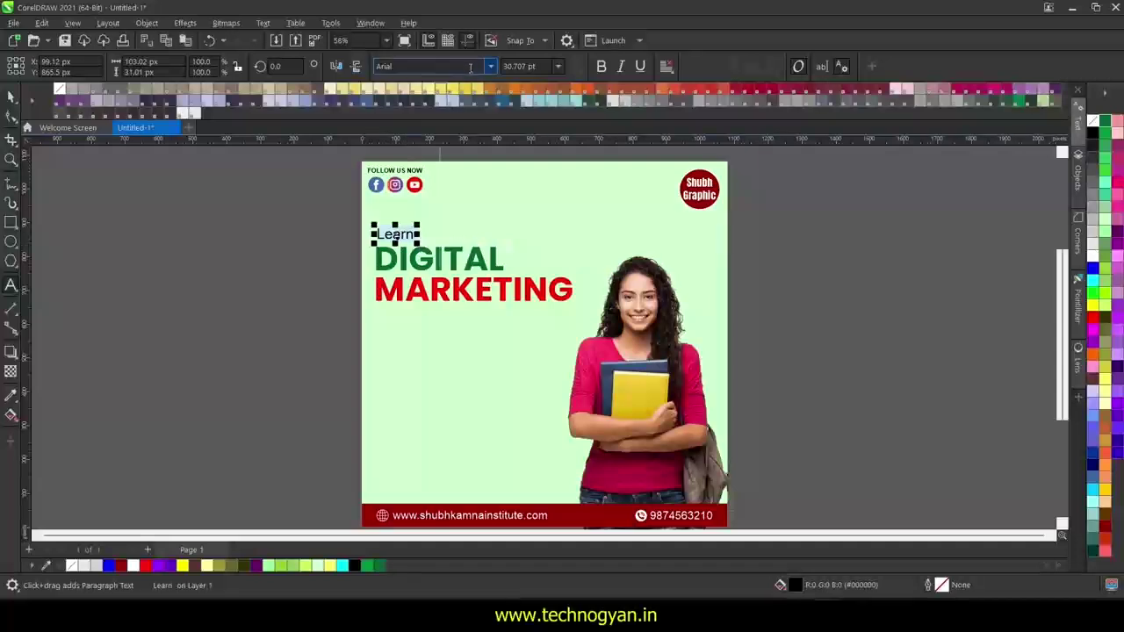
pyautogui.click(491, 66)
pyautogui.click(464, 272)
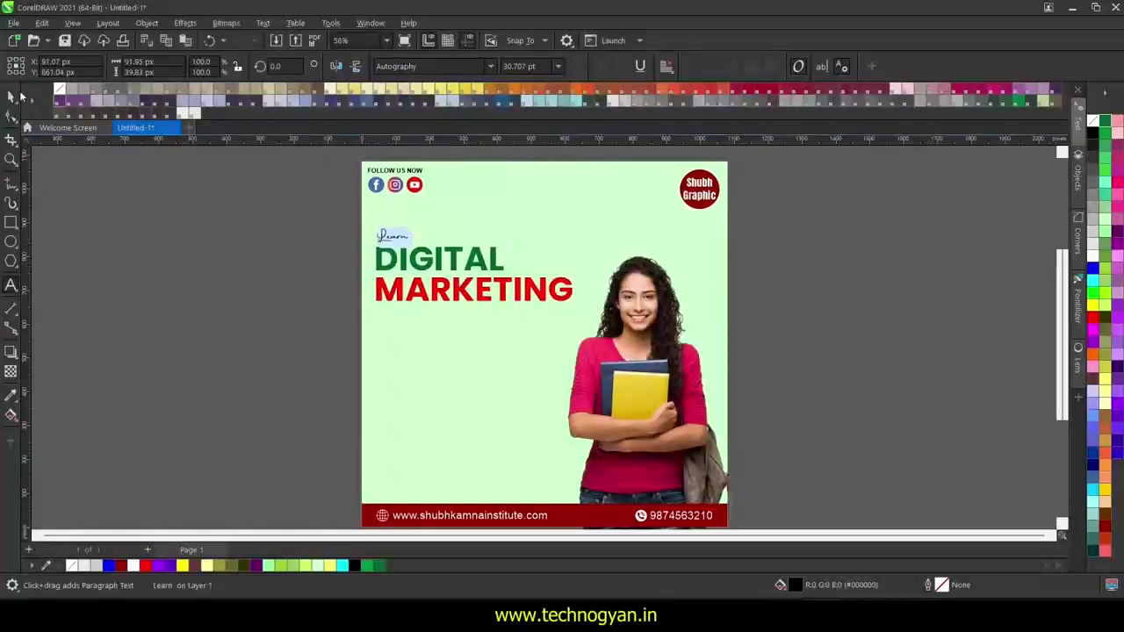
pyautogui.click(12, 96)
pyautogui.moveTo(438, 263); pyautogui.dragTo(444, 269)
pyautogui.click(330, 258)
pyautogui.click(383, 237)
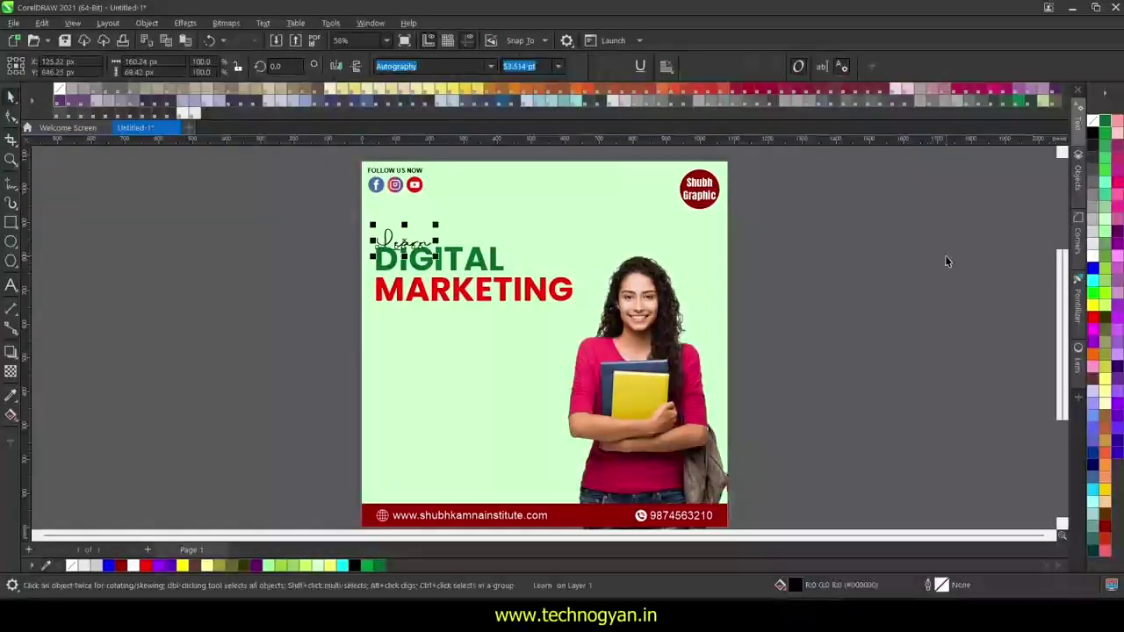
pyautogui.press('Up')
pyautogui.press('Up')
pyautogui.click(258, 291)
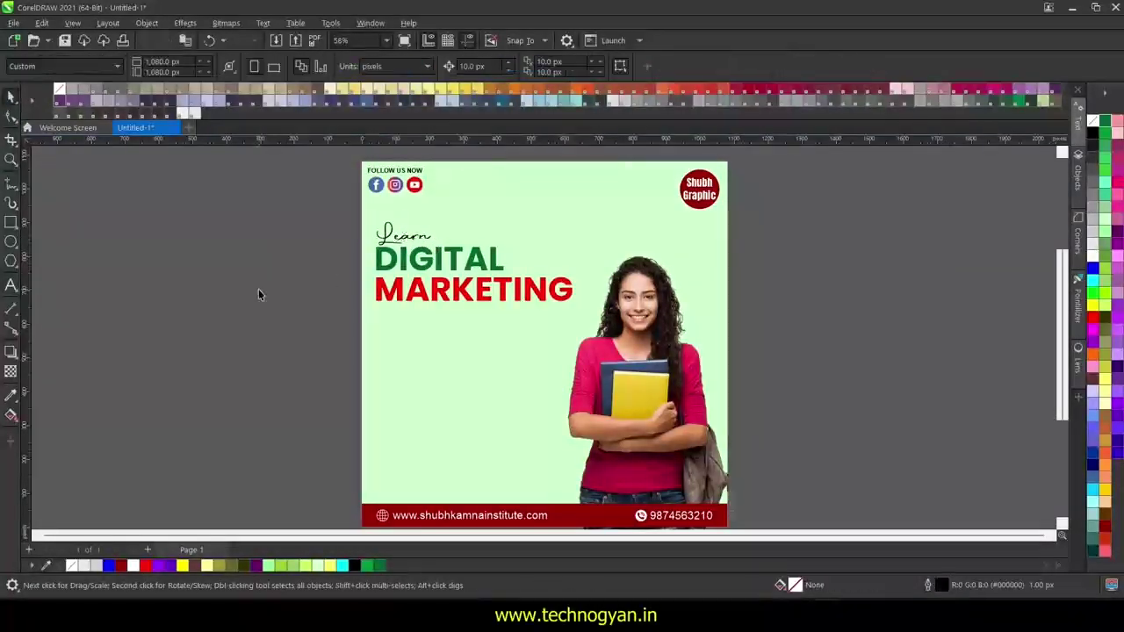
pyautogui.click(13, 287)
pyautogui.click(405, 370)
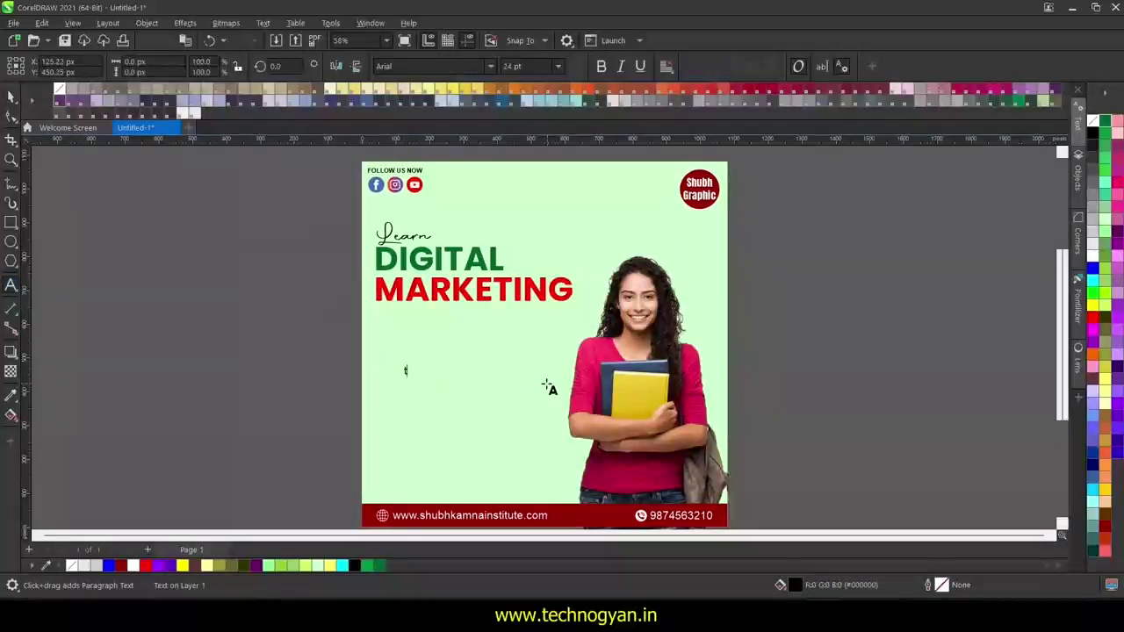
# - Add the label 'TOPICS WE COVERED' in uppercase just under the headline
pyautogui.write('topics we covered')
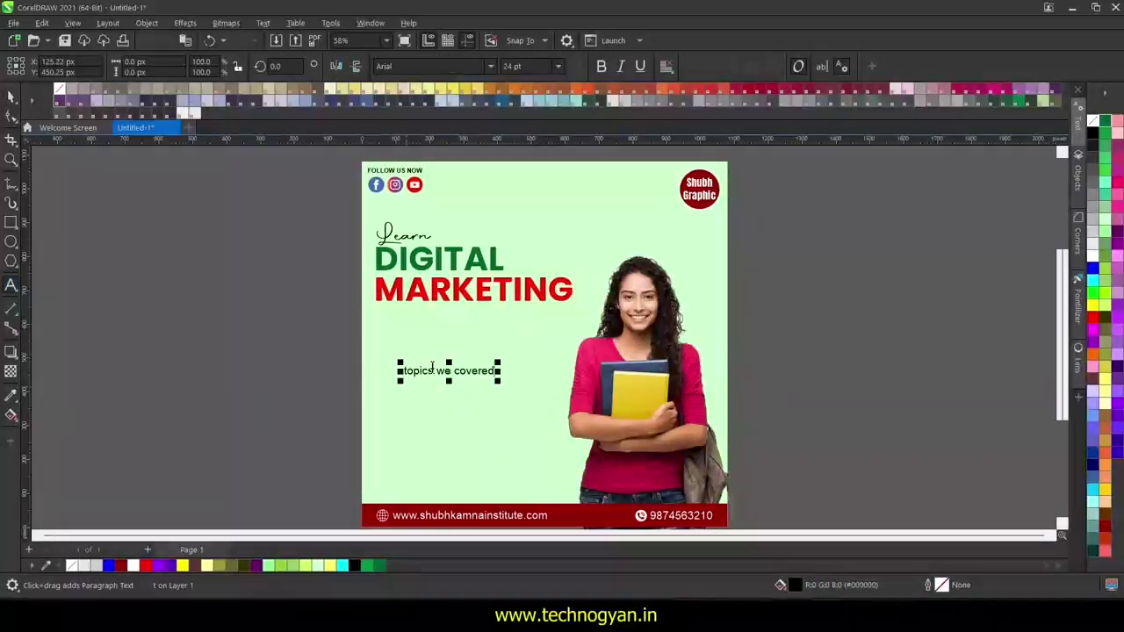
pyautogui.rightClick(465, 369)
pyautogui.moveTo(536, 186)
pyautogui.click(632, 219)
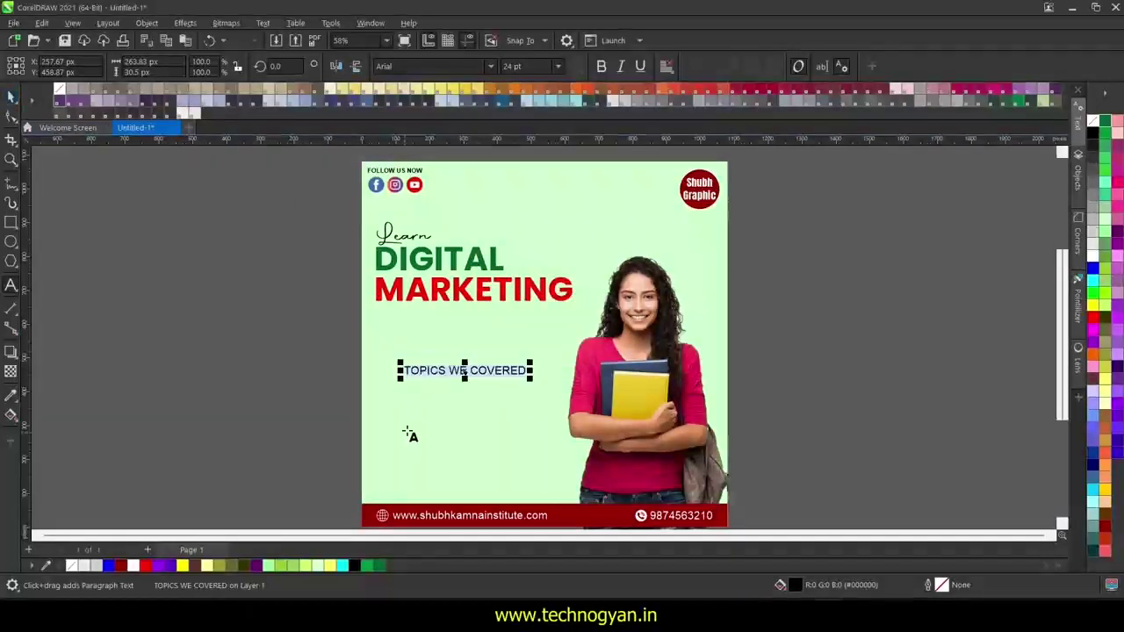
pyautogui.hotkey('ctrl', 'space')
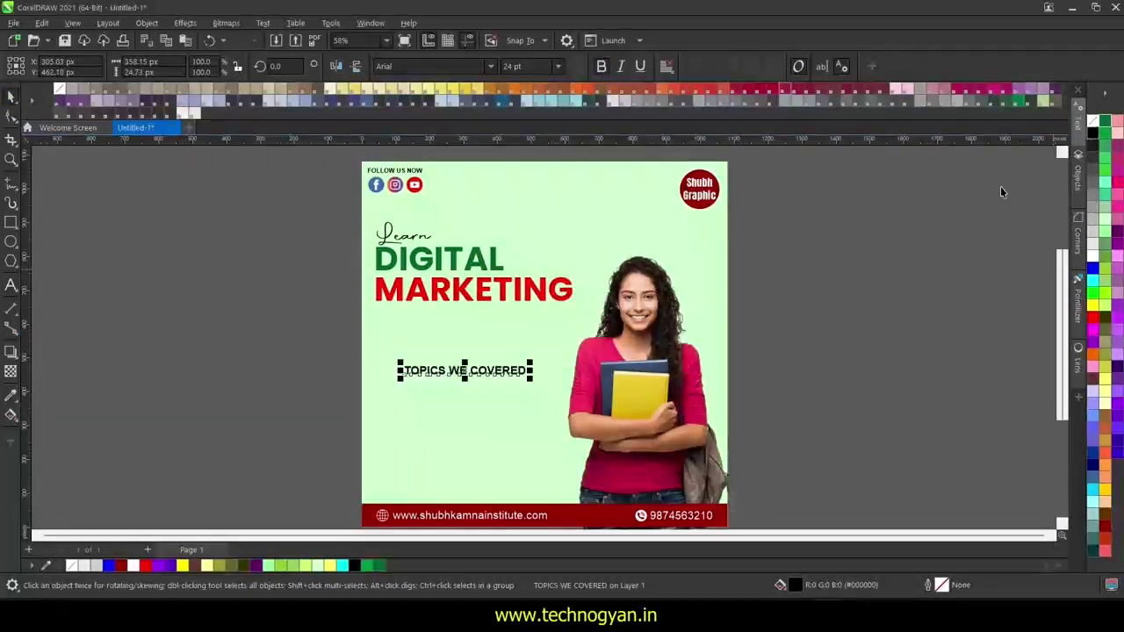
pyautogui.moveTo(489, 371); pyautogui.dragTo(459, 328)
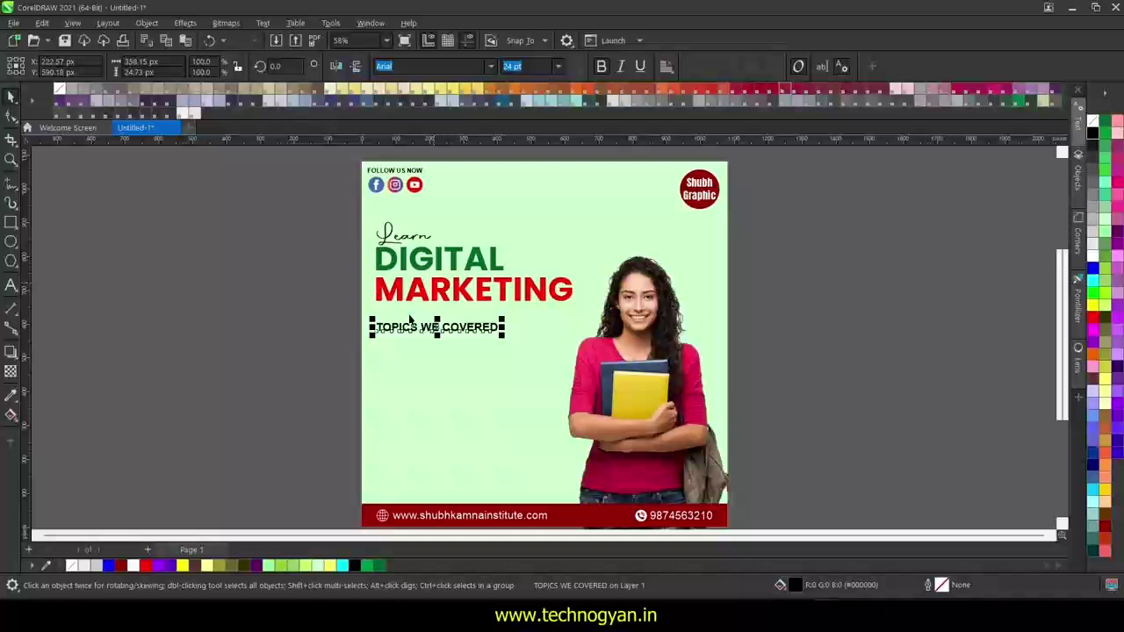
pyautogui.click(247, 314)
# - Draw a red rectangle bar with no outline under the label
pyautogui.press('F6')
pyautogui.moveTo(371, 340); pyautogui.dragTo(507, 367)
pyautogui.click(1093, 318)
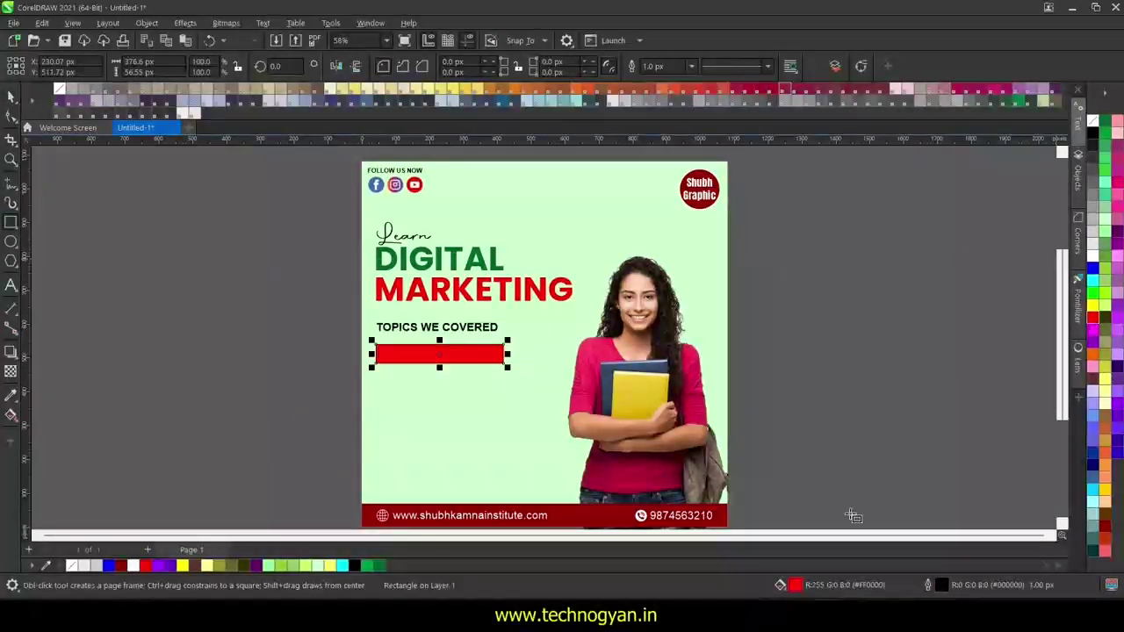
pyautogui.rightClick(1093, 120)
pyautogui.click(1045, 128)
# - Centre the bar and label, send the bar behind, and make the label text white
pyautogui.press('space')
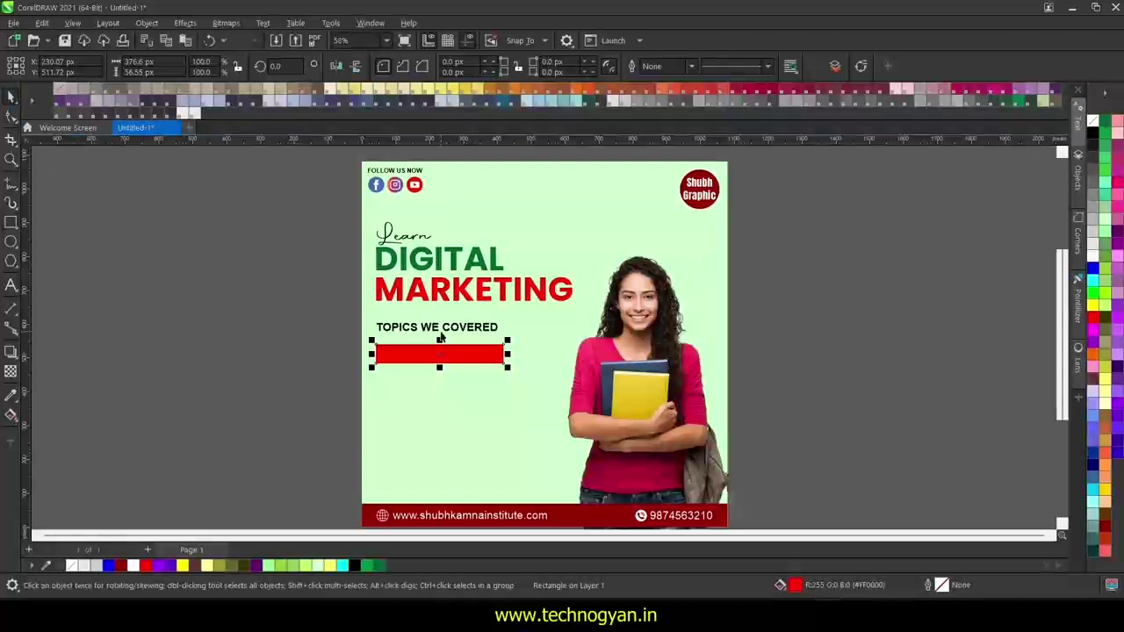
pyautogui.keyDown('shift'); pyautogui.click(441, 331); pyautogui.keyUp('shift')
pyautogui.press('e')
pyautogui.press('c')
pyautogui.press('Escape')
pyautogui.click(454, 336)
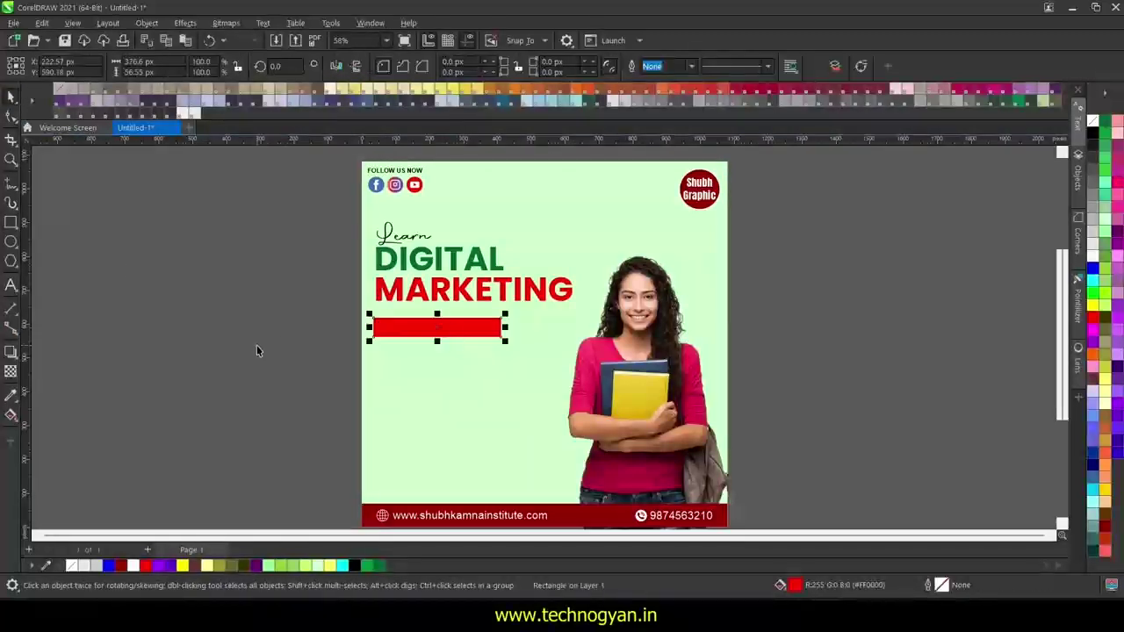
pyautogui.hotkey('ctrl', 'pagedown')
pyautogui.press('Escape')
pyautogui.click(416, 327)
pyautogui.click(1093, 256)
pyautogui.press('Escape')
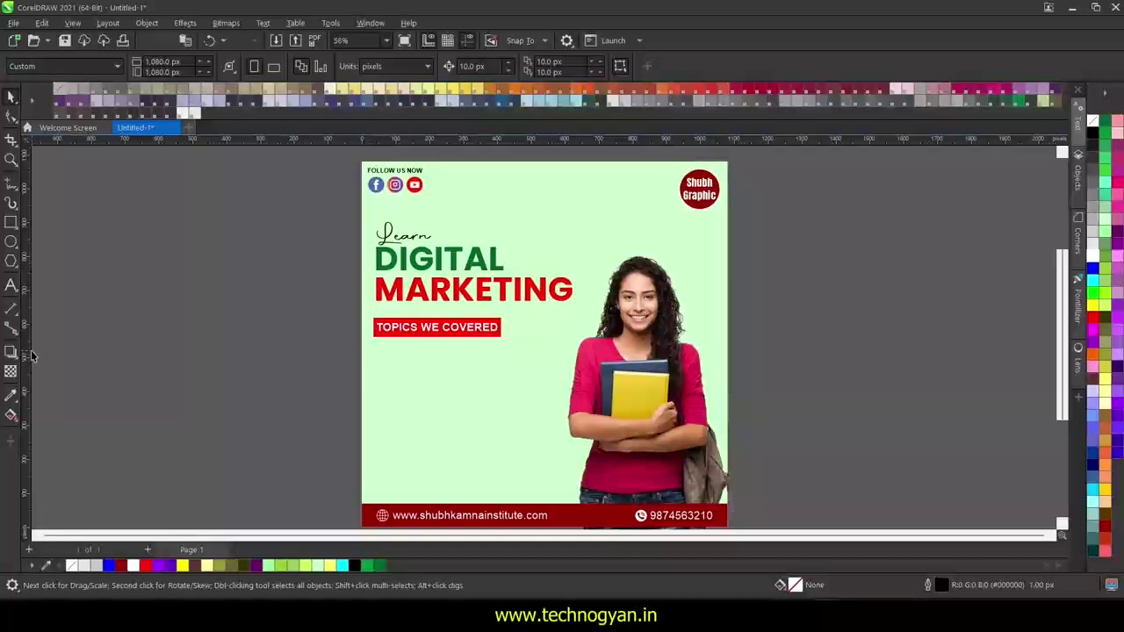
# - Line up MARKETING, Learn and the red banner's left edges with the guideline
pyautogui.click(378, 263)
pyautogui.scroll(3, 378, 263)
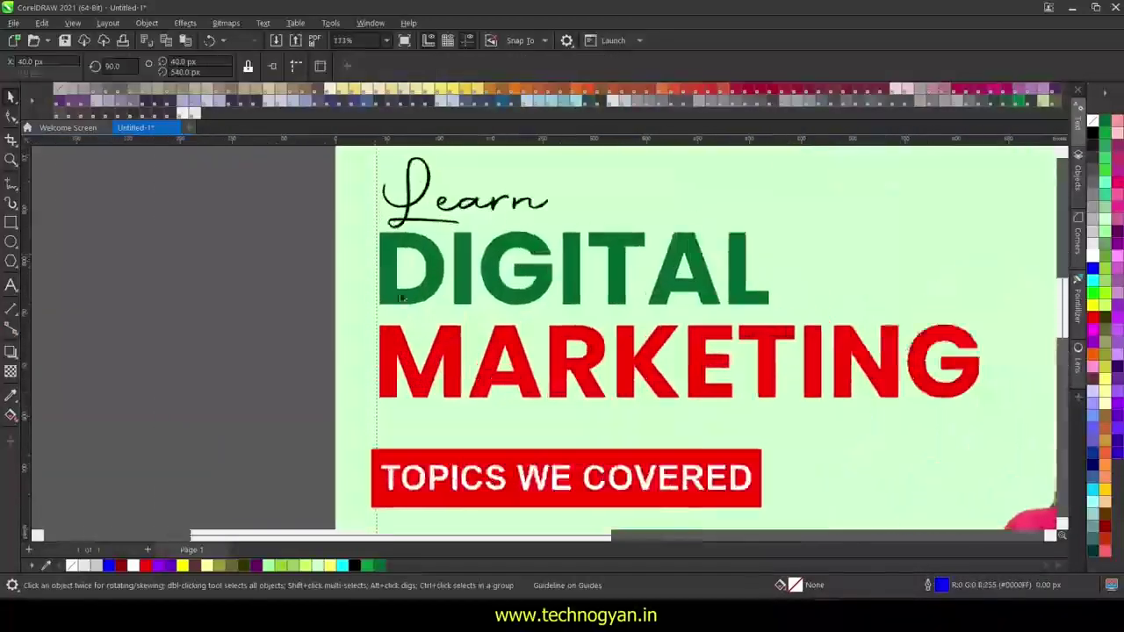
pyautogui.click(399, 356)
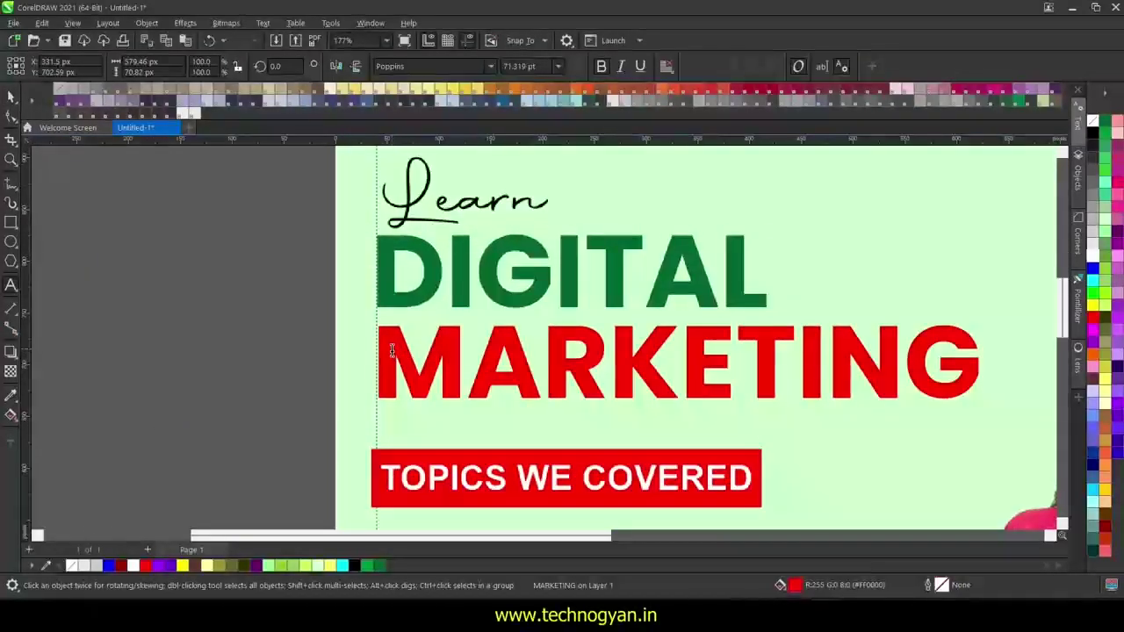
pyautogui.click(11, 97)
pyautogui.moveTo(392, 355); pyautogui.dragTo(390, 353)
pyautogui.moveTo(409, 204); pyautogui.dragTo(404, 207)
pyautogui.moveTo(316, 430); pyautogui.dragTo(811, 527)
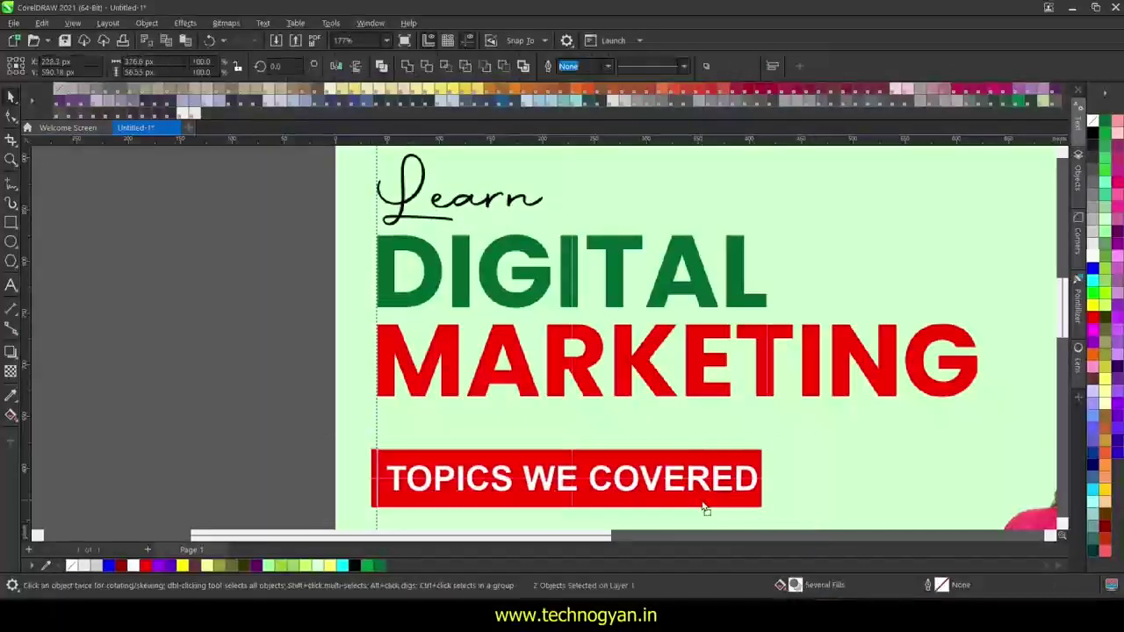
pyautogui.moveTo(704, 505); pyautogui.dragTo(702, 500)
pyautogui.scroll(-6, 308, 404)
pyautogui.scroll(1, 314, 411)
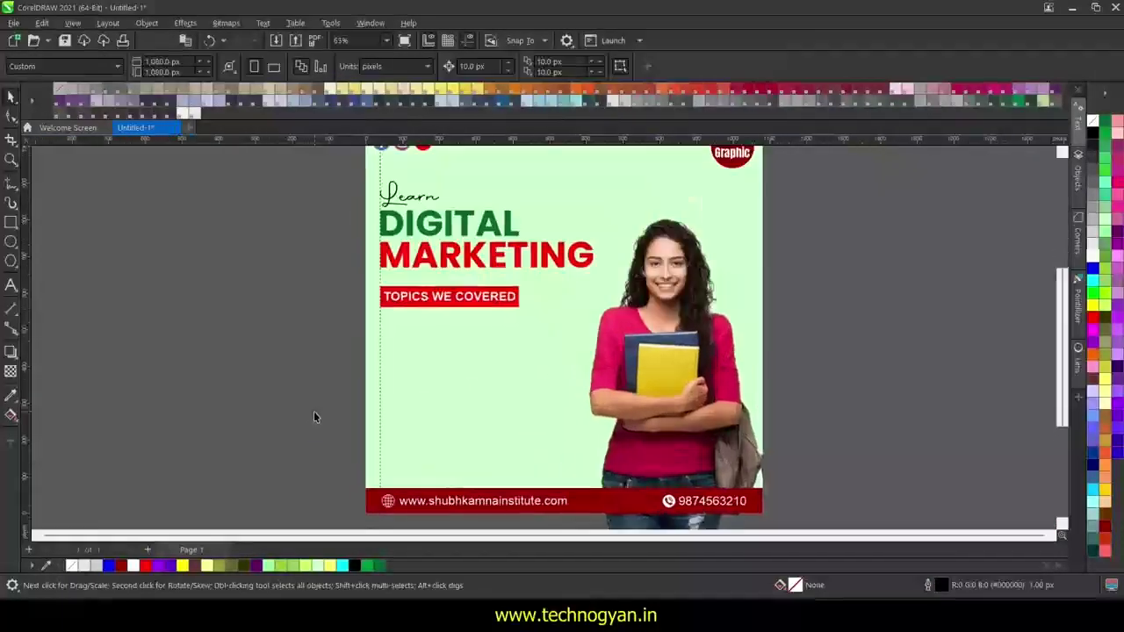
pyautogui.scroll(-1, 289, 351)
# - Type the topic lines SEO, SMM, SMO, SEM; WordPress; Affiliate Marketing below the banner
pyautogui.press('F8')
pyautogui.click(380, 341)
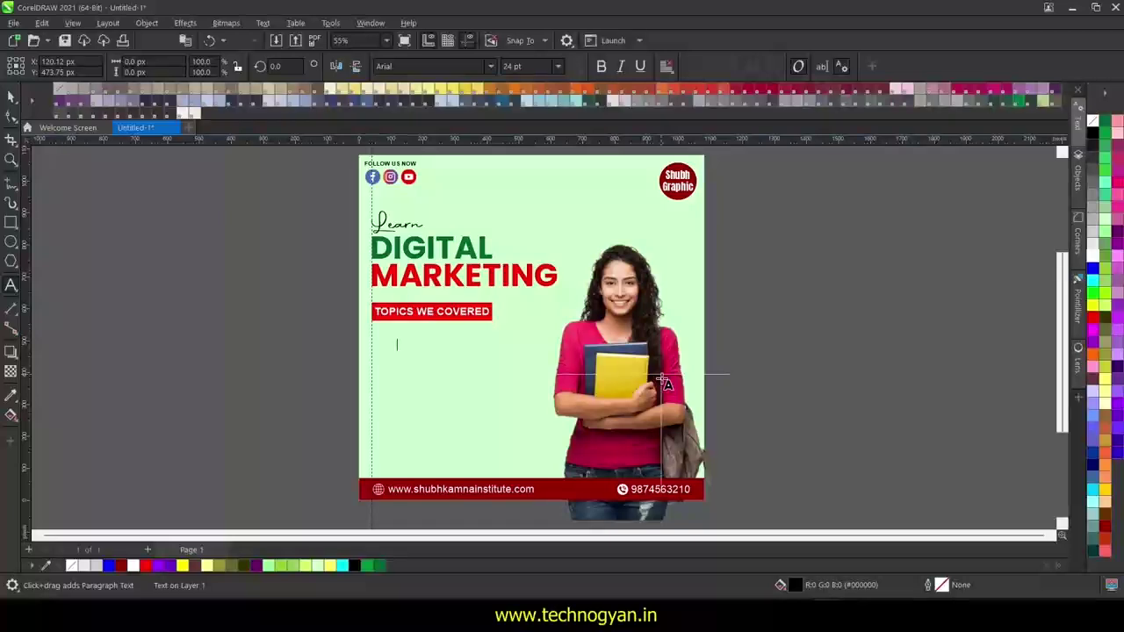
pyautogui.write('SEO, SMM, SMO, SEM')
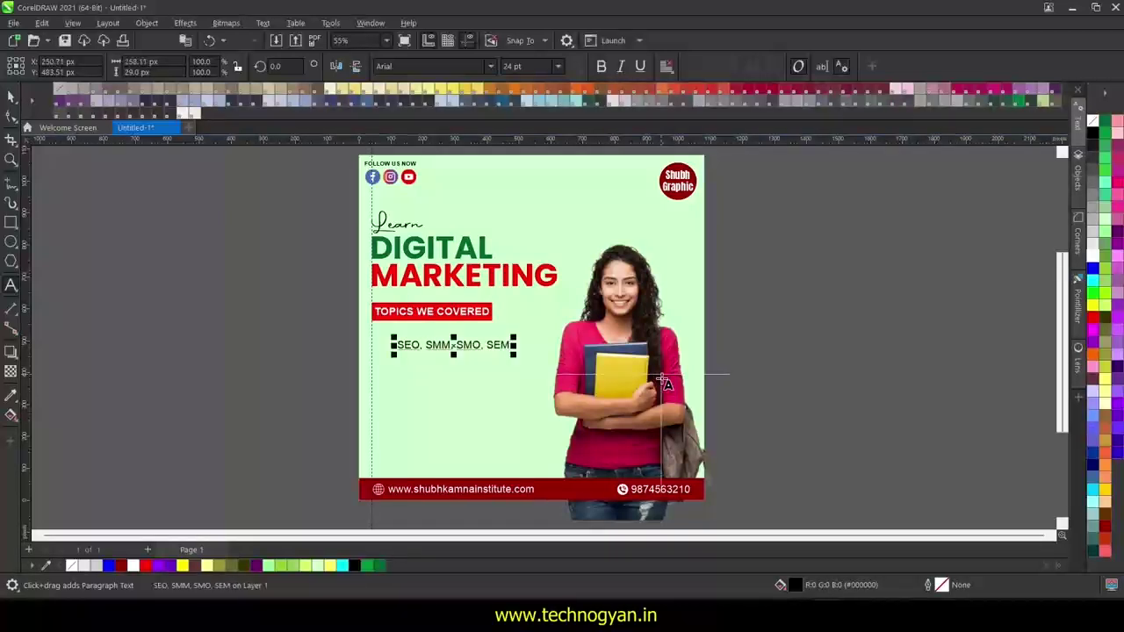
pyautogui.press('Return')
pyautogui.write('WordPress')
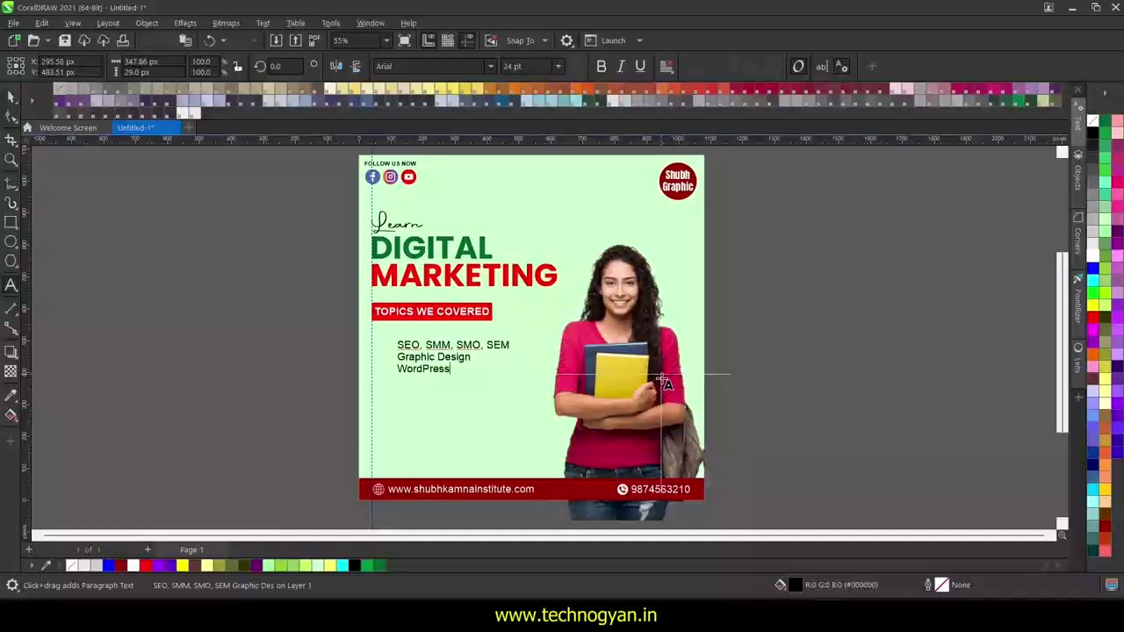
pyautogui.press('Return')
pyautogui.write('Affiliate Marketing')
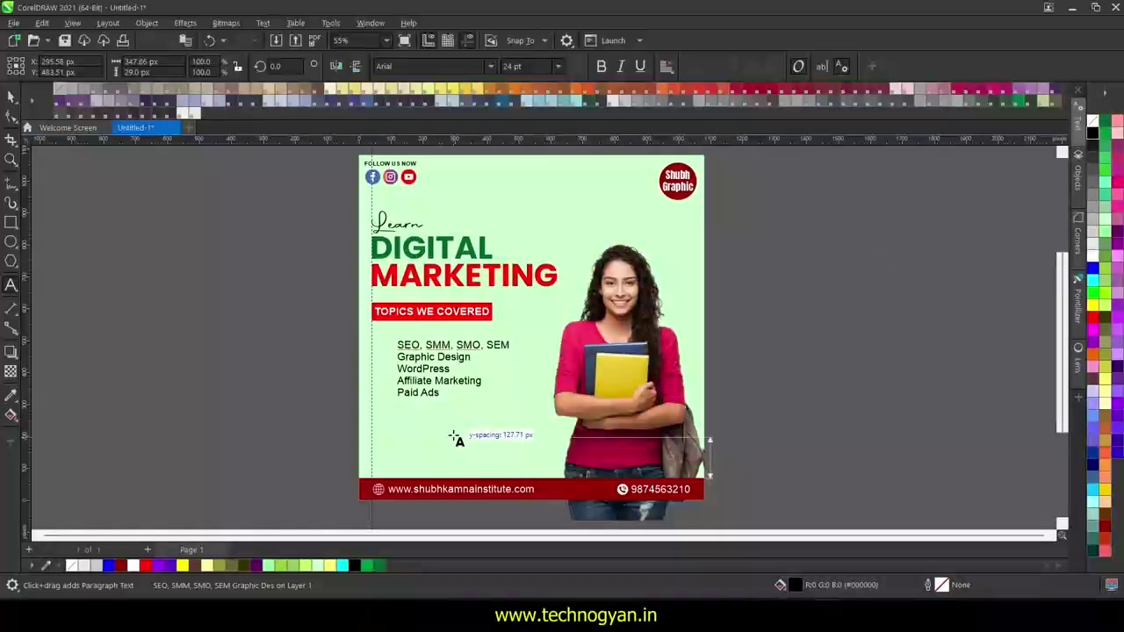
# - Widen the line spacing of the topics list
pyautogui.click(11, 98)
pyautogui.click(11, 116)
pyautogui.moveTo(391, 402); pyautogui.dragTo(386, 422)
pyautogui.click(8, 100)
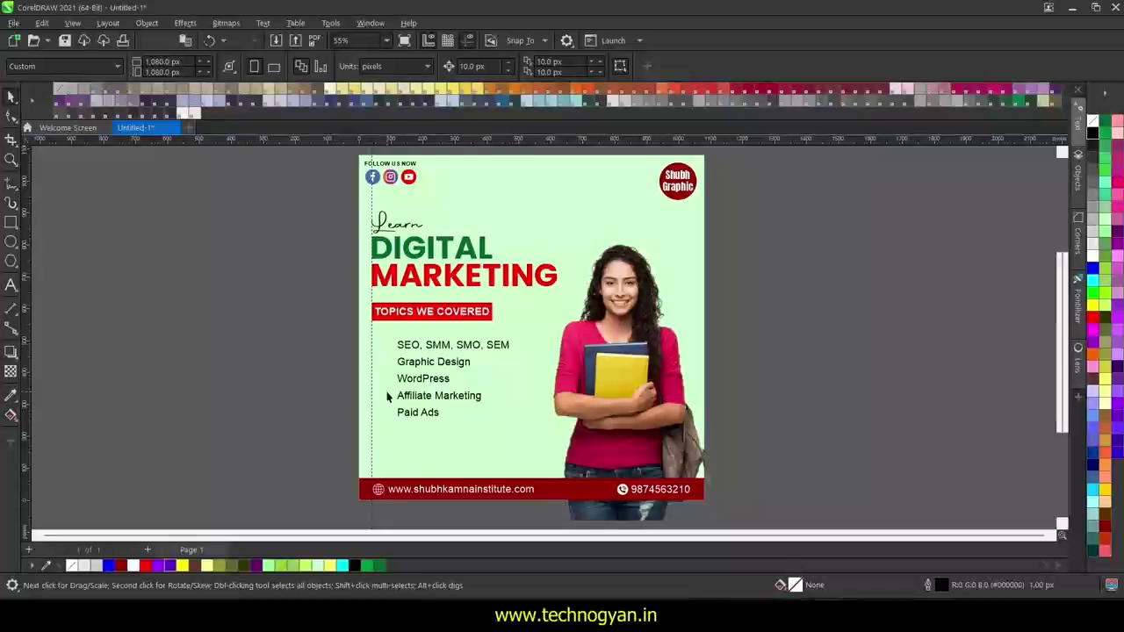
pyautogui.scroll(3, 386, 397)
pyautogui.press('F7')
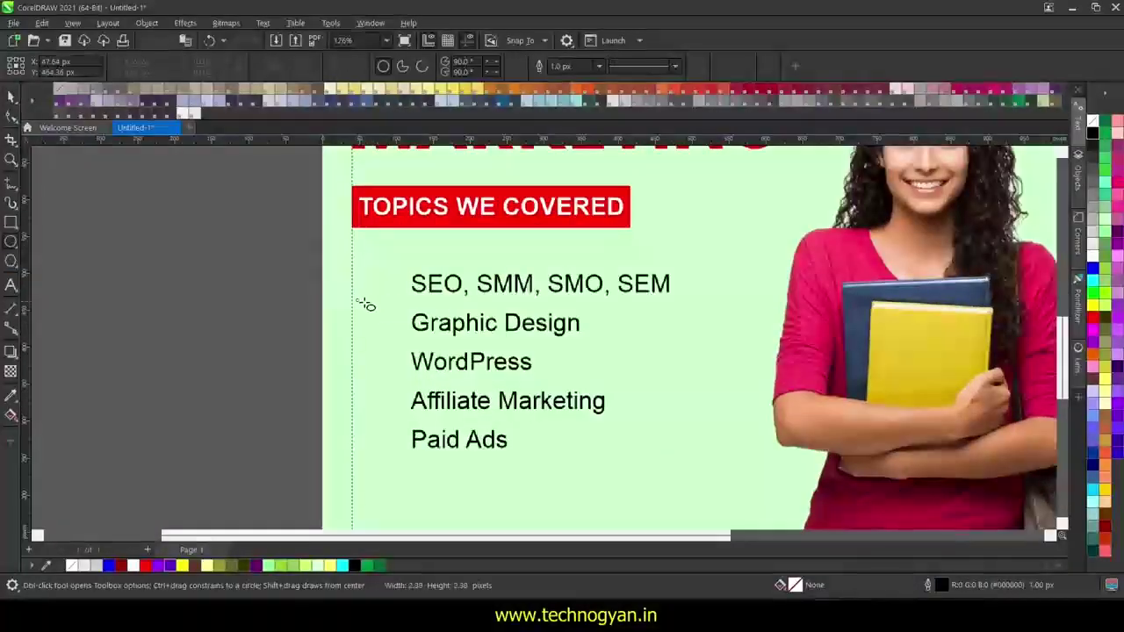
# - Draw a small black circle and place it beside the SEO, SMM, SMO, SEM line
pyautogui.moveTo(362, 303); pyautogui.dragTo(367, 307)
pyautogui.scroll(2, 367, 307)
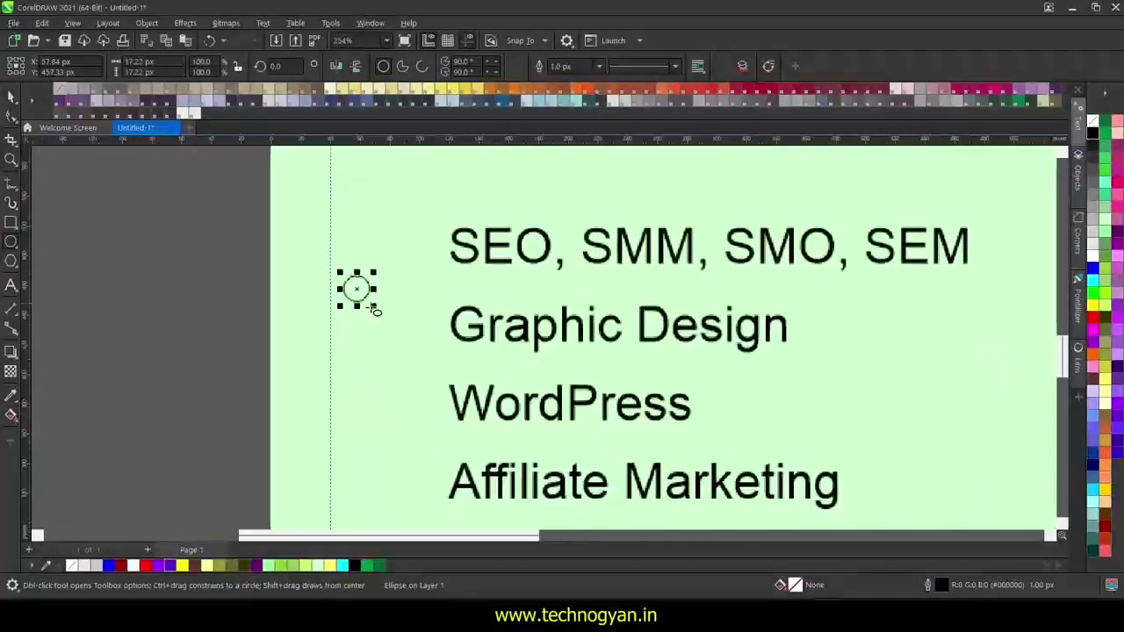
pyautogui.click(1093, 132)
pyautogui.press('space')
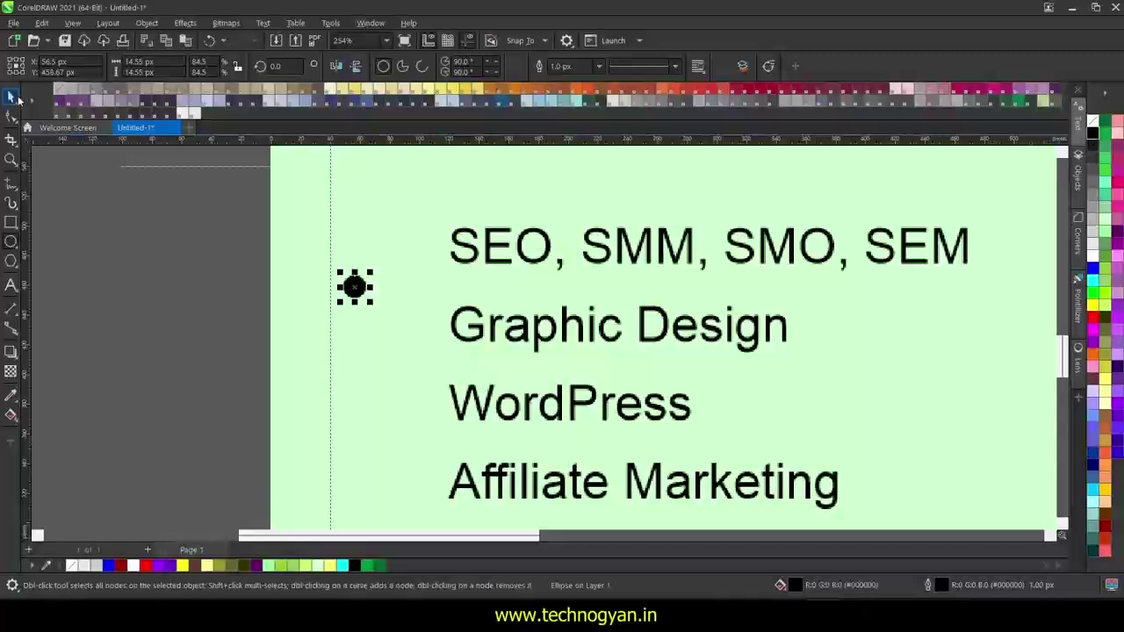
pyautogui.moveTo(419, 258); pyautogui.dragTo(419, 258)
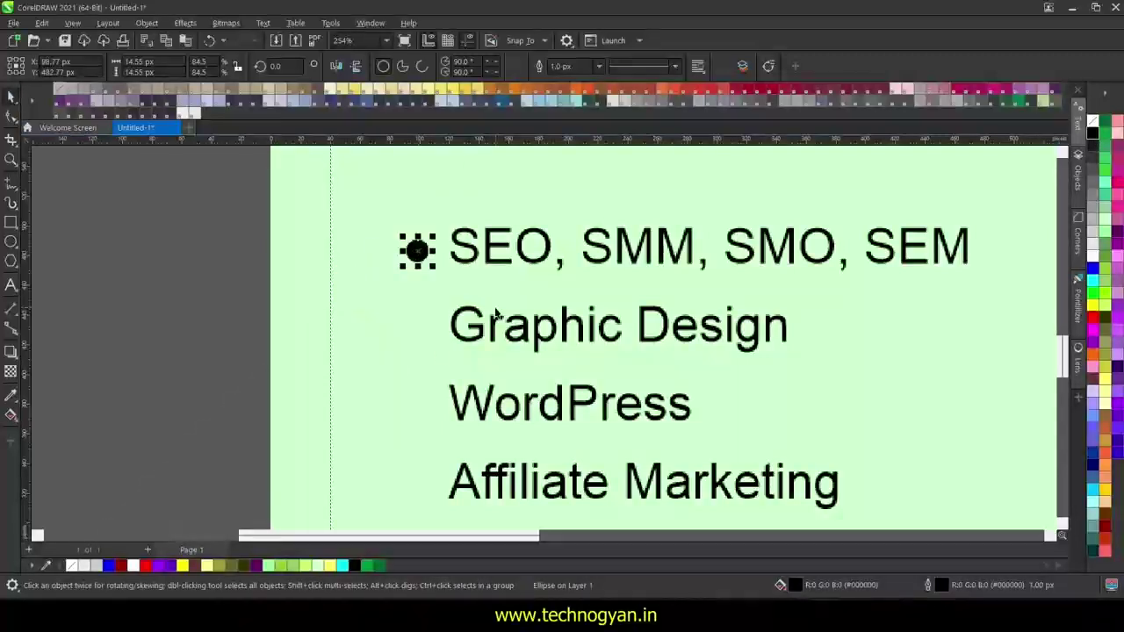
# - Duplicate the bullet down the list to Paid Ads with Ctrl+R
pyautogui.scroll(-1, 418, 252)
pyautogui.moveTo(417, 197); pyautogui.dragTo(416, 279)
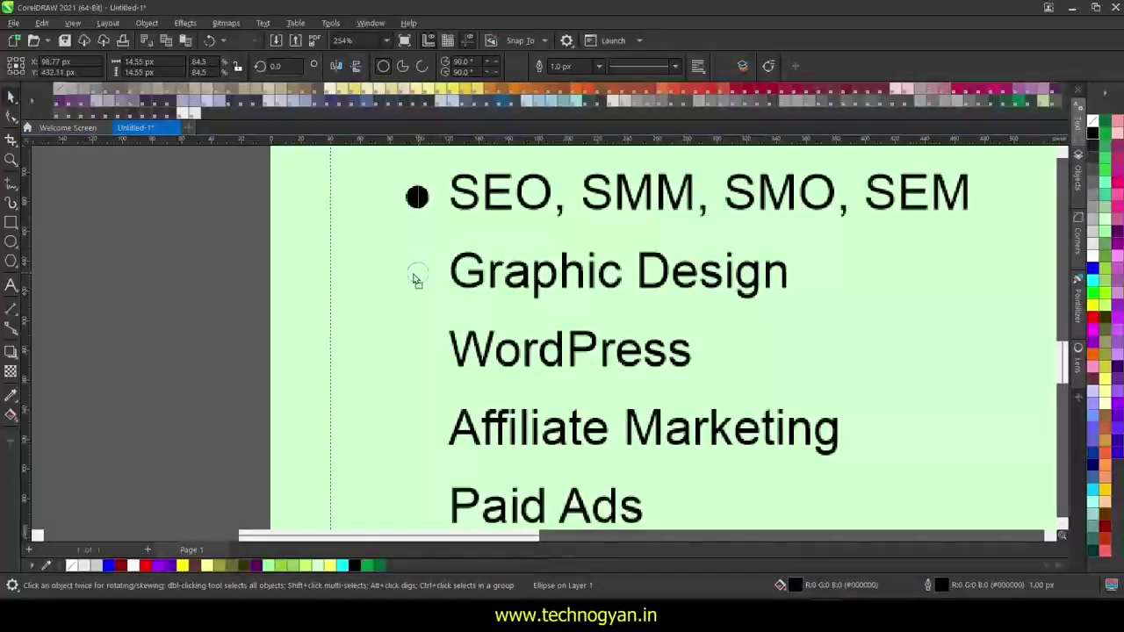
pyautogui.moveTo(1066, 362); pyautogui.dragTo(1067, 369)
pyautogui.hotkey('ctrl', 'r')
pyautogui.hotkey('ctrl', 'r')
pyautogui.hotkey('ctrl', 'r')
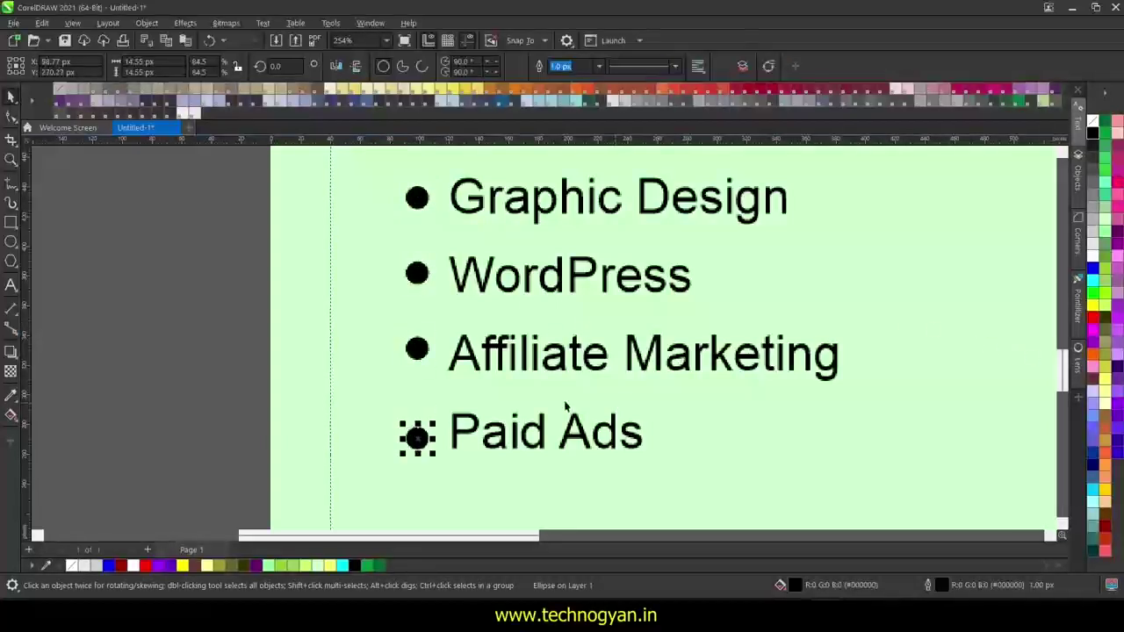
# - Align the Paid Ads, Affiliate Marketing and WordPress bullets with their text lines
pyautogui.moveTo(418, 418); pyautogui.dragTo(418, 430)
pyautogui.scroll(2, 417, 428)
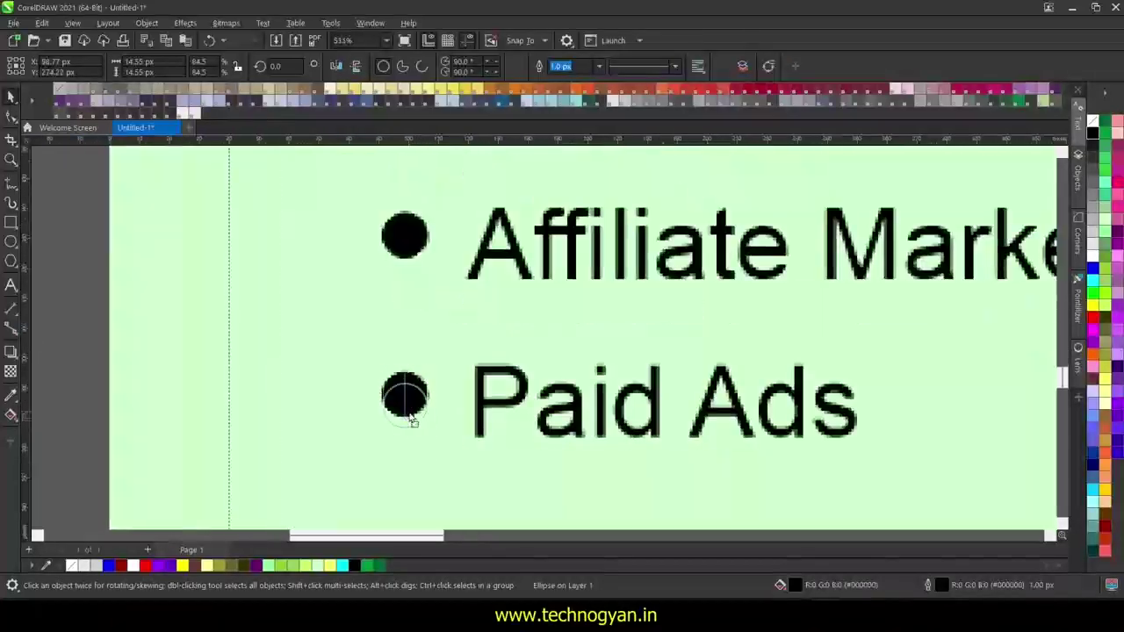
pyautogui.moveTo(404, 234); pyautogui.dragTo(409, 250)
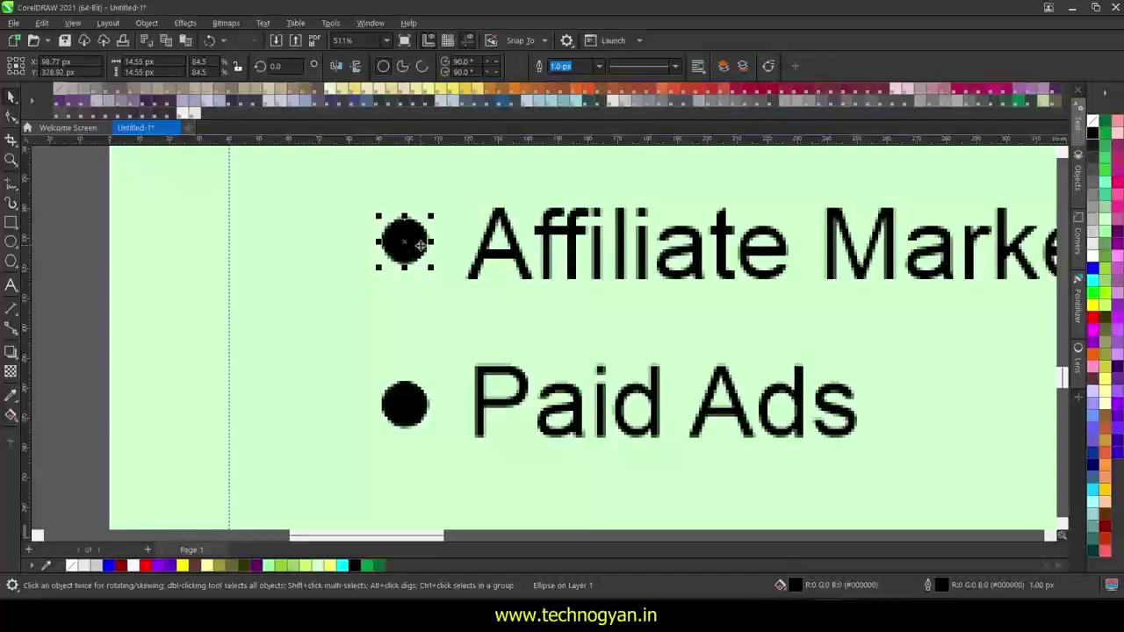
pyautogui.scroll(-2, 933, 364)
pyautogui.click(630, 201)
pyautogui.scroll(2, 674, 248)
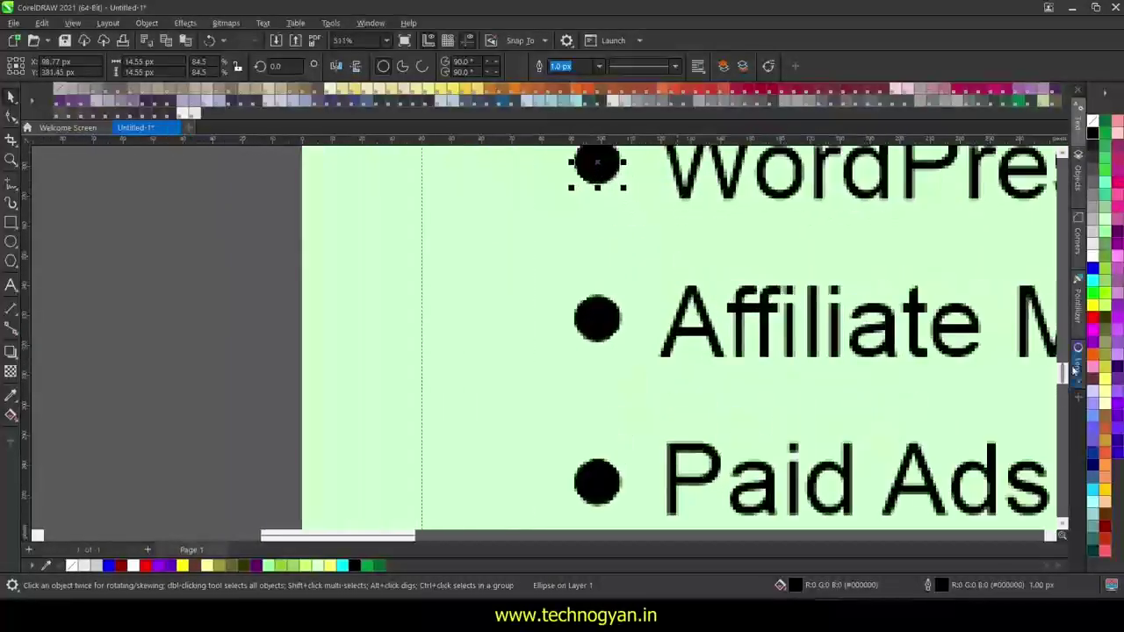
pyautogui.click(1066, 156)
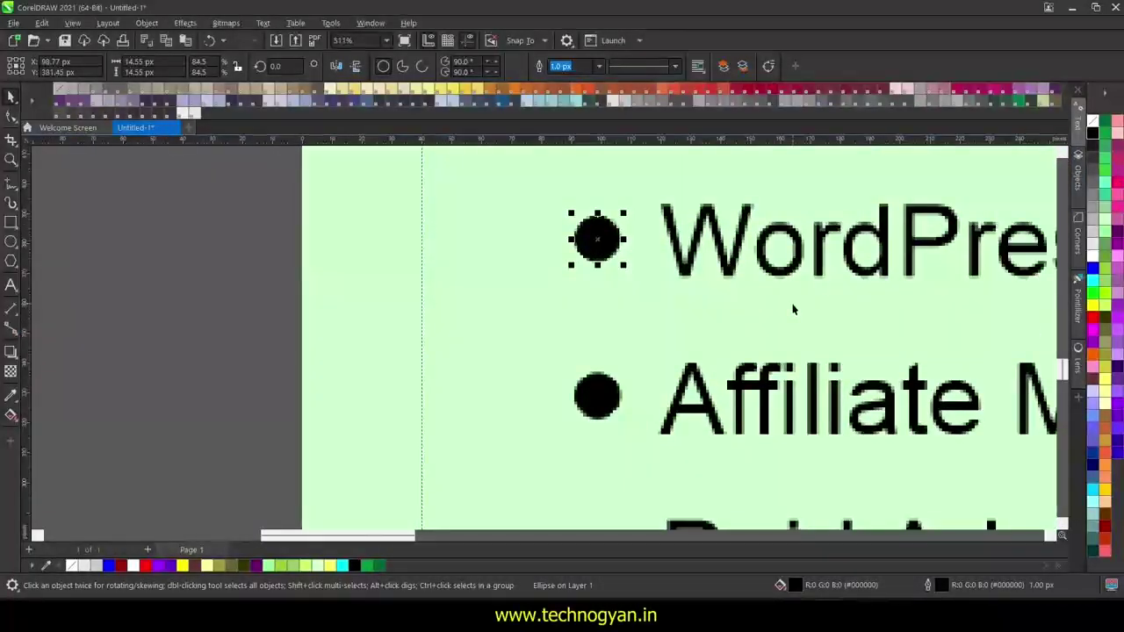
pyautogui.scroll(-2, 610, 264)
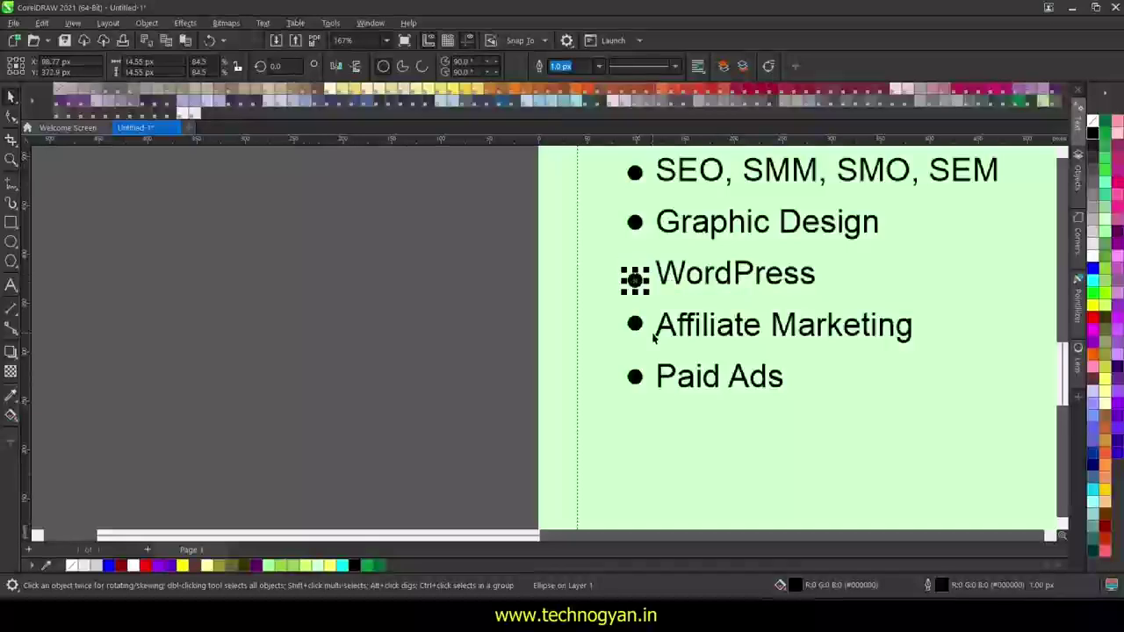
pyautogui.scroll(1, 650, 281)
pyautogui.scroll(2, 668, 295)
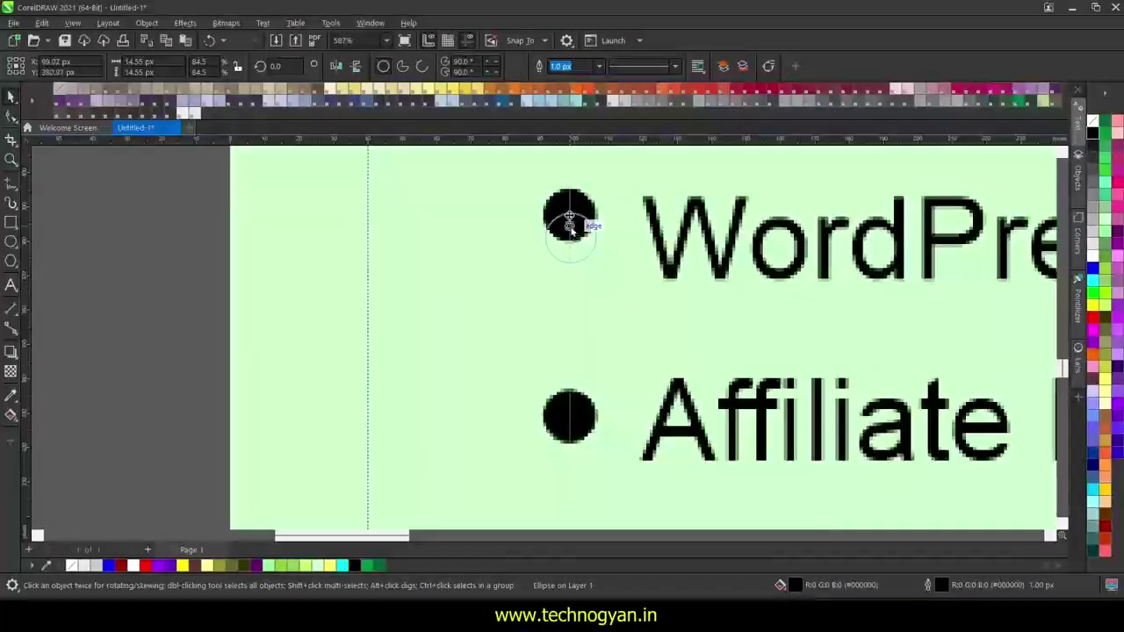
pyautogui.scroll(-2, 667, 281)
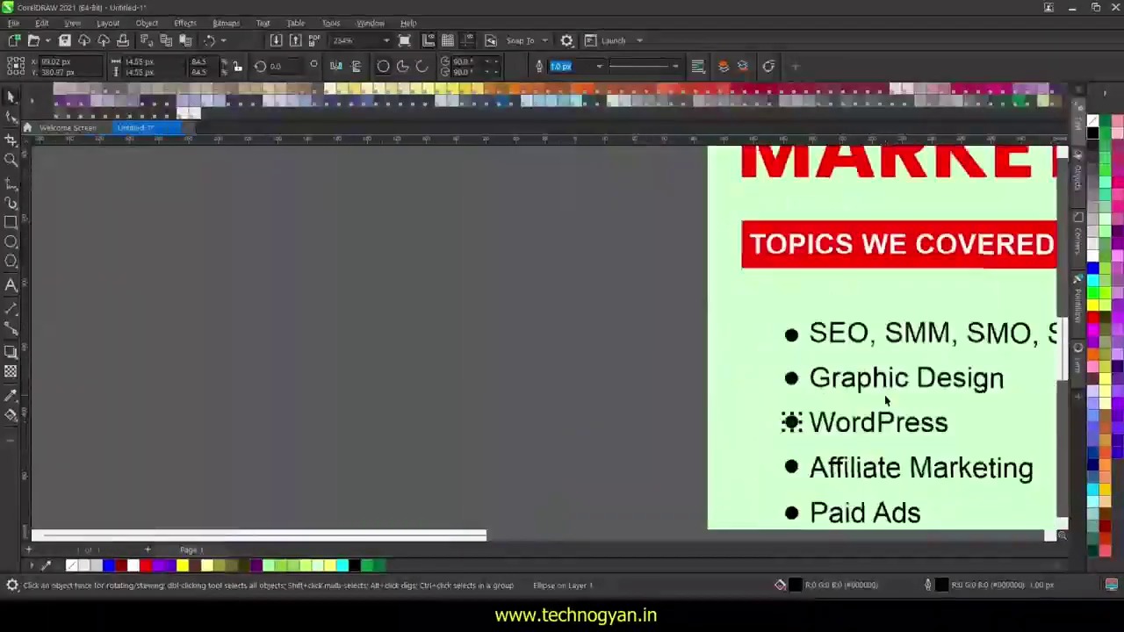
pyautogui.scroll(-3, 887, 401)
pyautogui.click(755, 392)
pyautogui.hscroll(5, 835, 501)
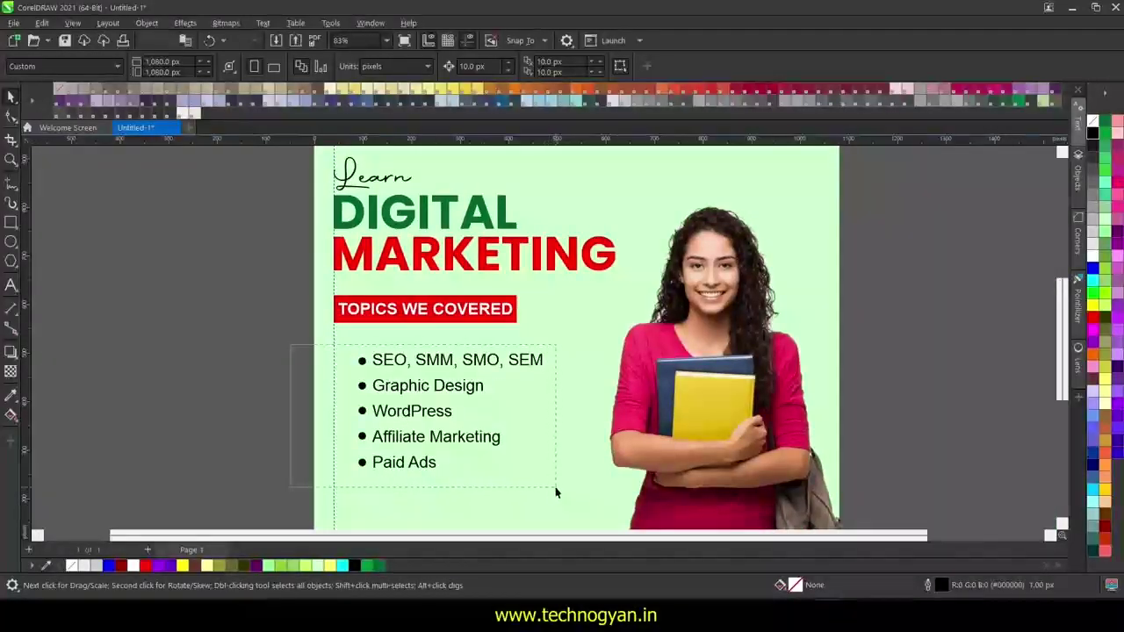
# - Group the five bullets with the topics text into one object
pyautogui.moveTo(555, 492); pyautogui.dragTo(556, 490)
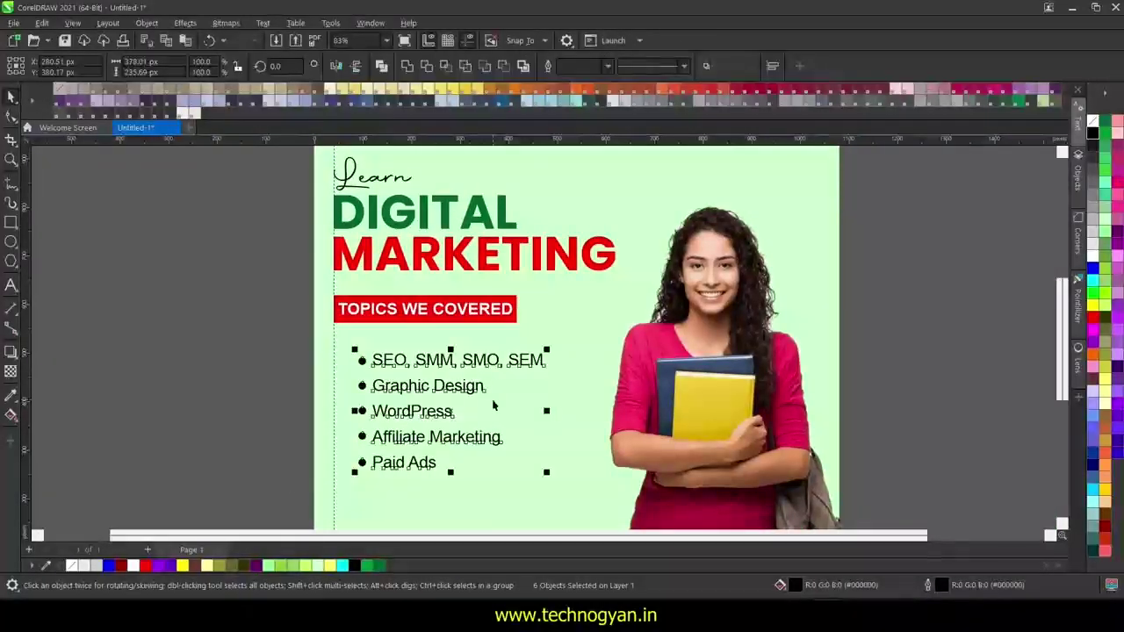
pyautogui.hotkey('ctrl', 'g')
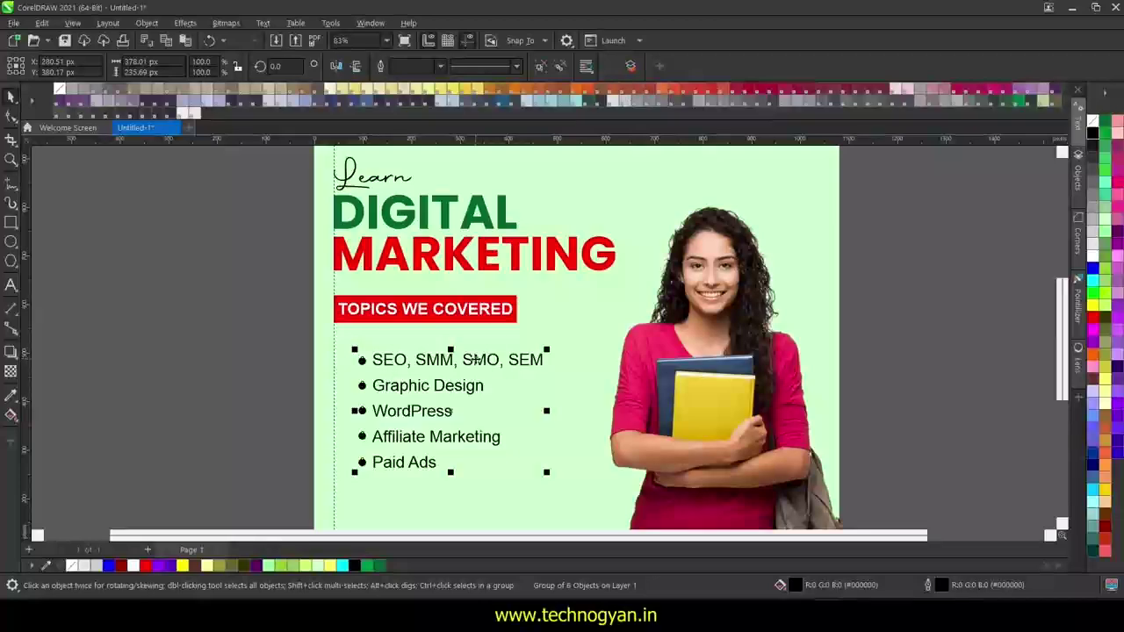
pyautogui.click(277, 387)
pyautogui.scroll(-3, 278, 387)
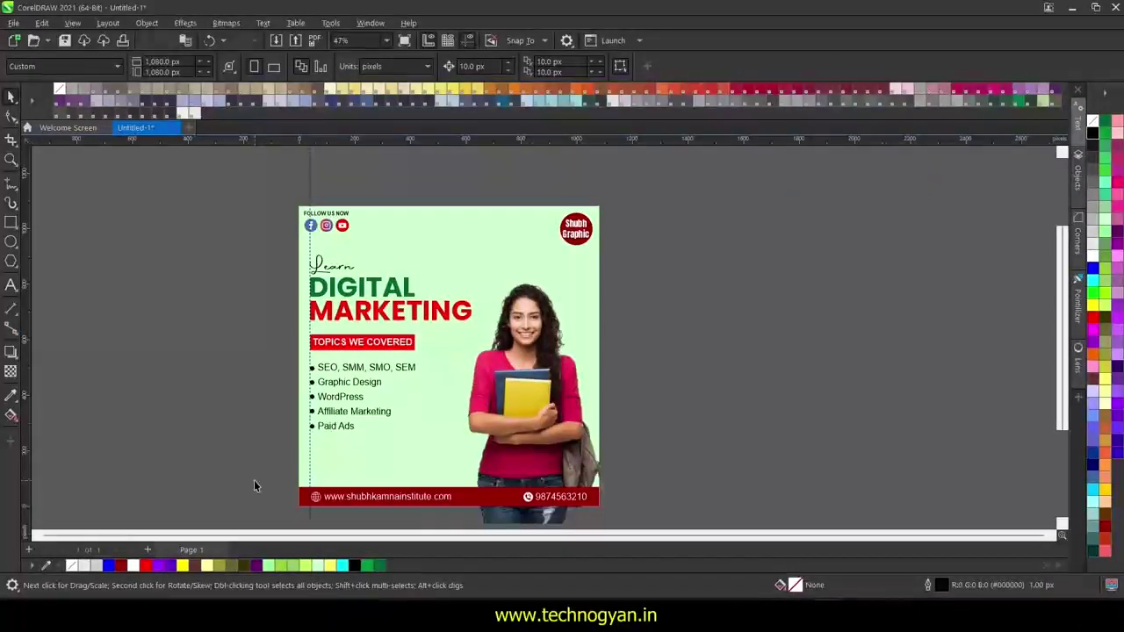
# - Colour the word DIGITAL blue
pyautogui.click(362, 287)
pyautogui.click(1094, 267)
pyautogui.click(365, 442)
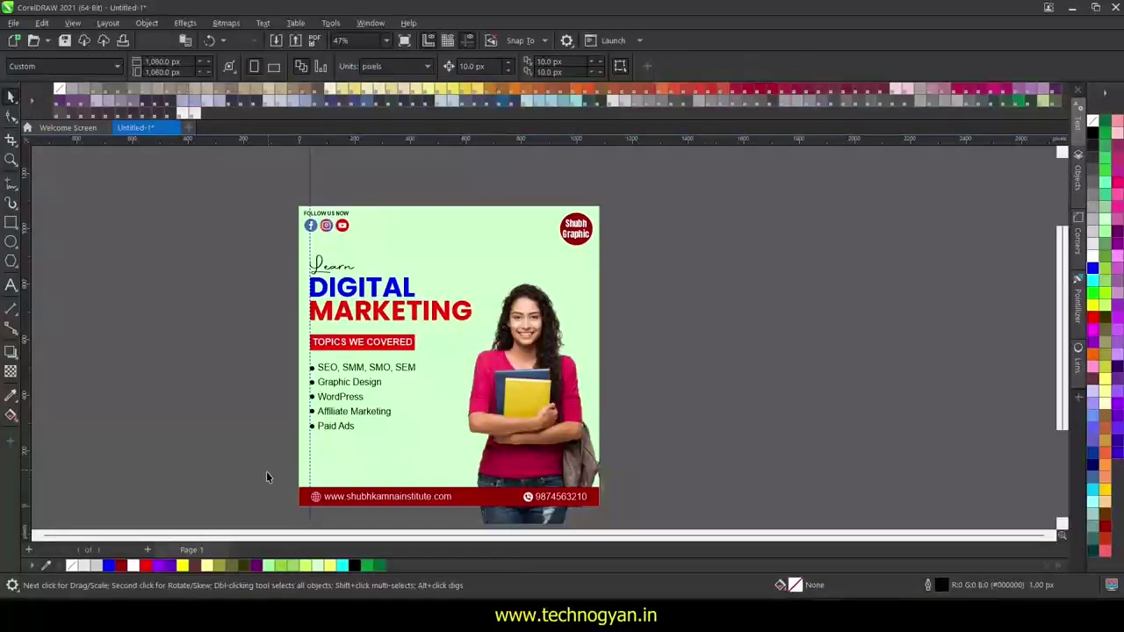
pyautogui.scroll(2, 266, 477)
pyautogui.scroll(-2, 266, 477)
pyautogui.click(11, 261)
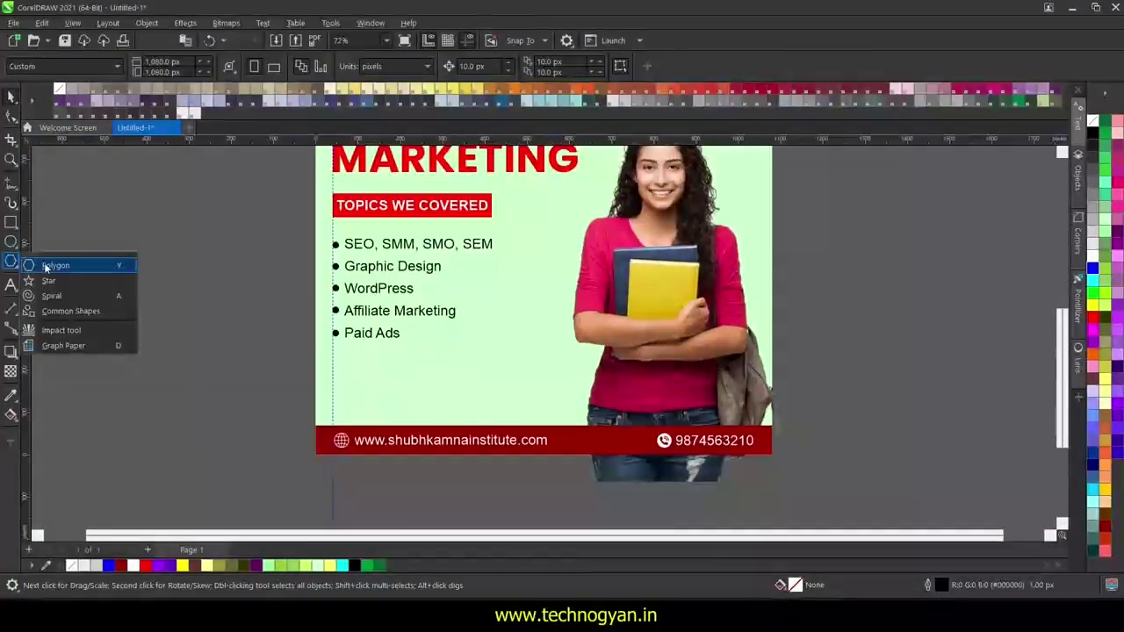
# - Draw a polygon and turn it into a 20-point starburst beside the topics list
pyautogui.click(44, 263)
pyautogui.moveTo(491, 332); pyautogui.dragTo(556, 398)
pyautogui.click(416, 63)
pyautogui.click(417, 63)
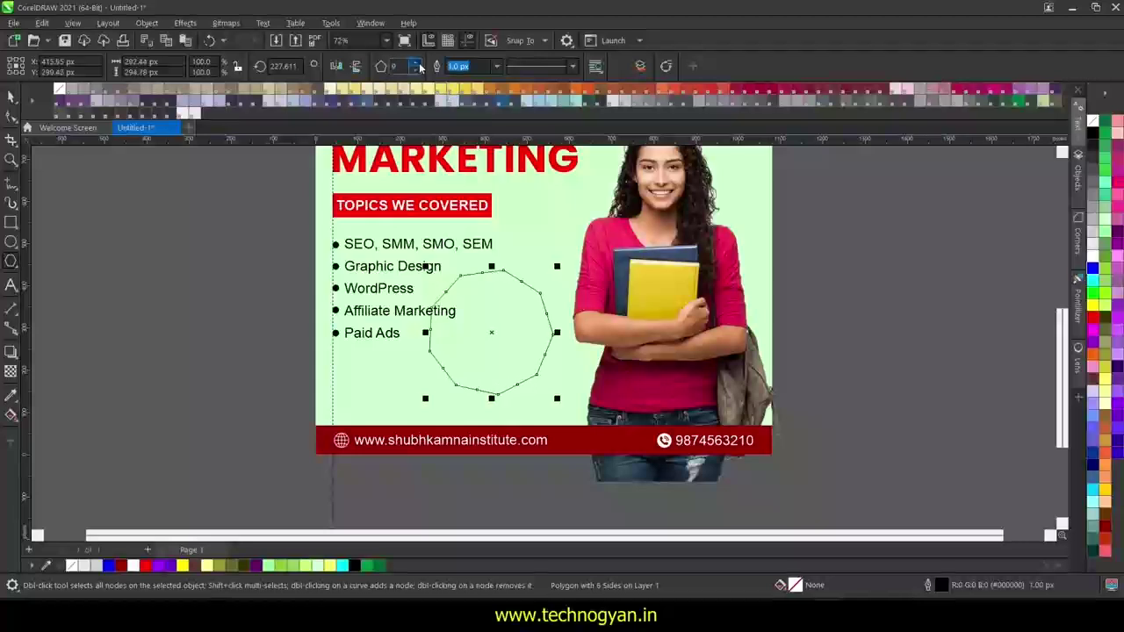
pyautogui.click(416, 63)
pyautogui.click(417, 63)
pyautogui.click(416, 64)
pyautogui.click(417, 63)
pyautogui.moveTo(487, 283); pyautogui.dragTo(560, 364)
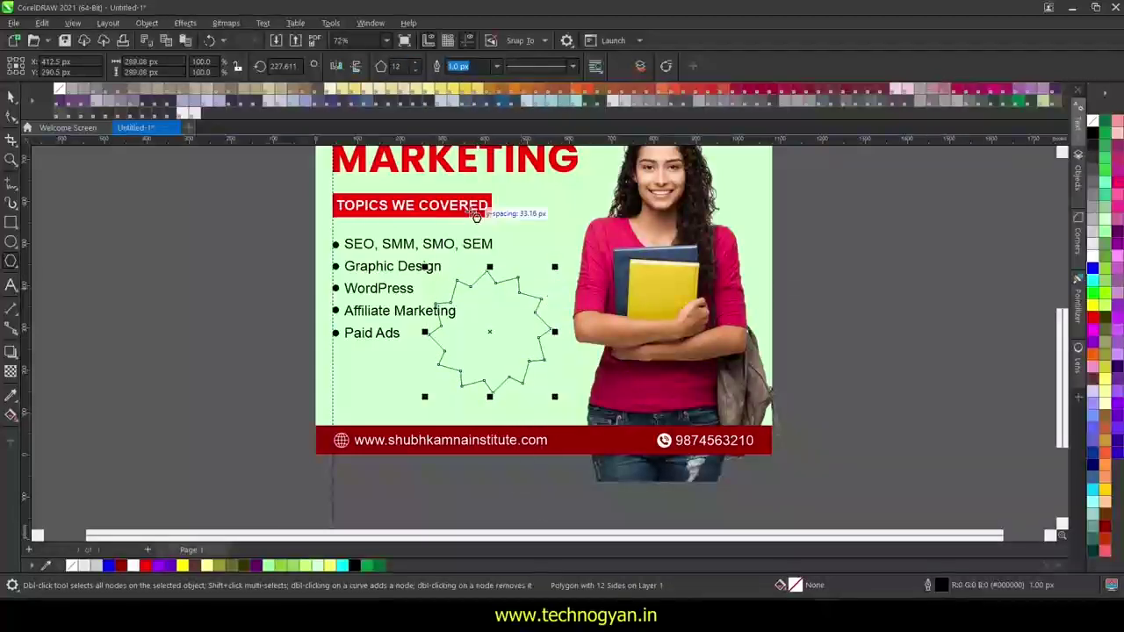
pyautogui.click(417, 63)
pyautogui.click(416, 63)
pyautogui.click(416, 63)
pyautogui.click(416, 63)
pyautogui.click(417, 63)
pyautogui.click(416, 63)
pyautogui.click(417, 63)
pyautogui.click(417, 63)
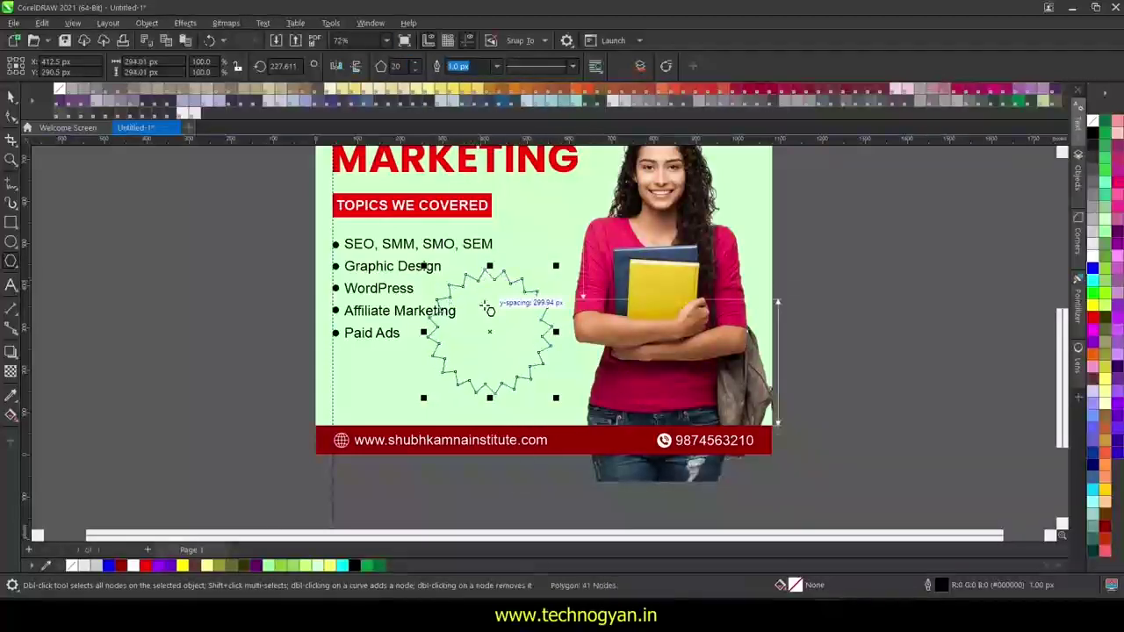
pyautogui.click(11, 97)
# - Fill the starburst blue with no outline, and resize it to fit below Paid Ads
pyautogui.moveTo(556, 333); pyautogui.dragTo(801, 447)
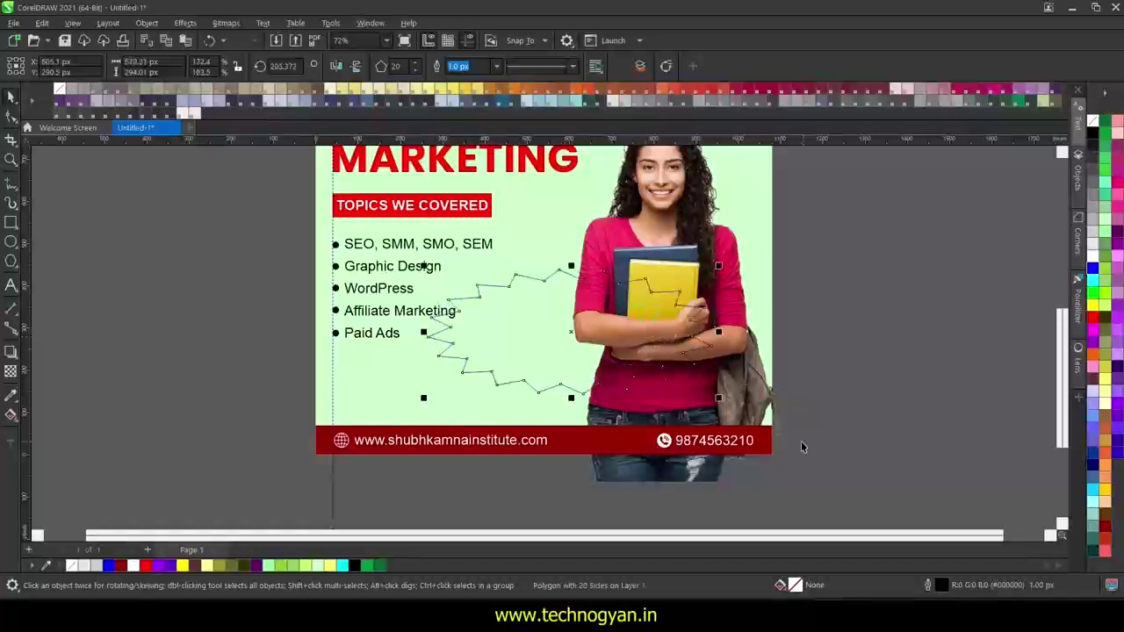
pyautogui.click(1110, 320)
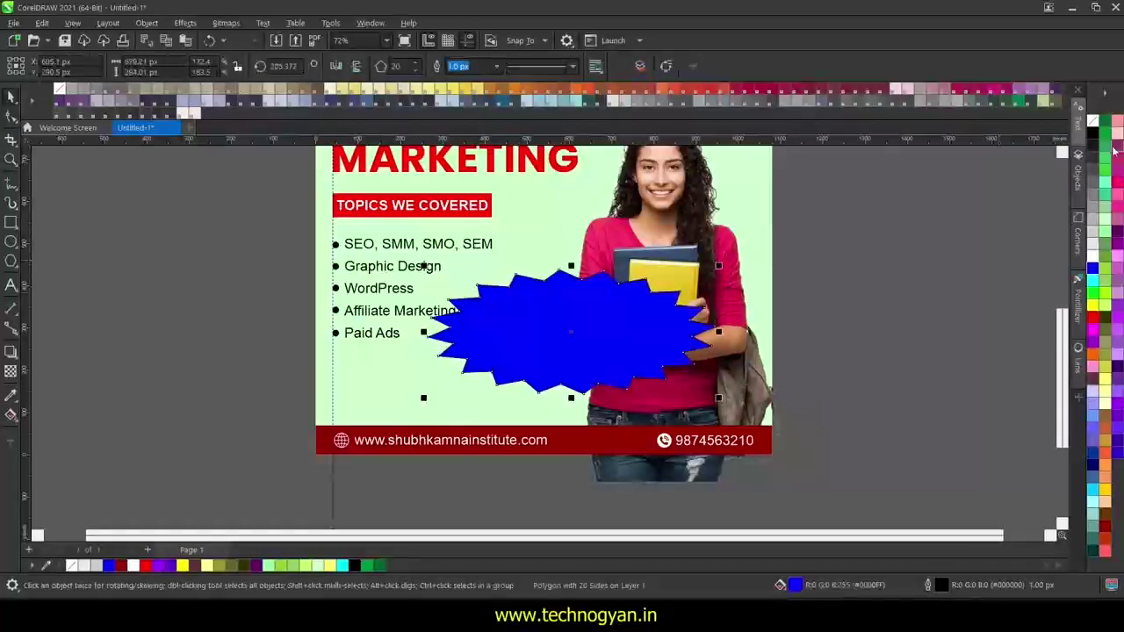
pyautogui.rightClick(1093, 120)
pyautogui.moveTo(590, 336); pyautogui.dragTo(531, 360)
pyautogui.moveTo(659, 289); pyautogui.dragTo(556, 334)
pyautogui.click(925, 371)
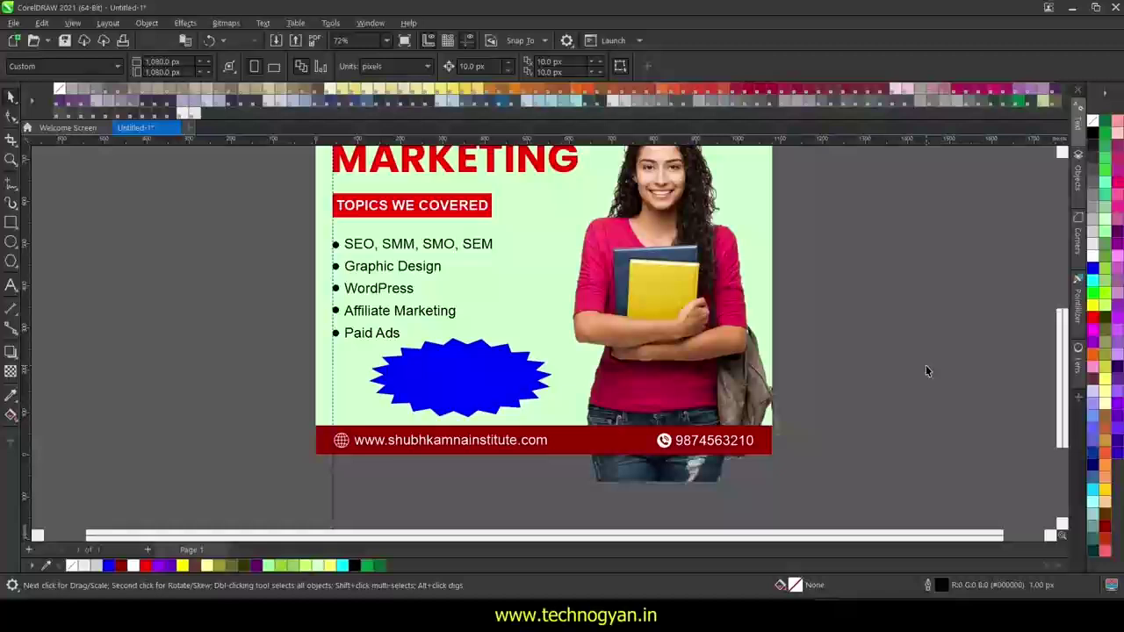
pyautogui.click(10, 285)
pyautogui.click(498, 268)
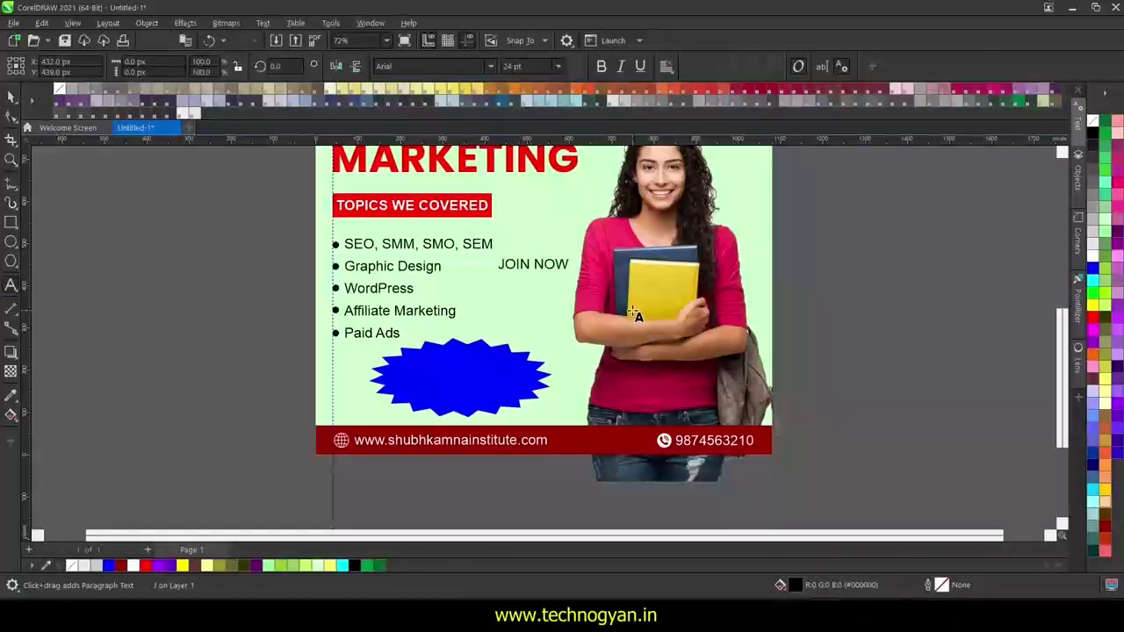
# - Make the JOIN NOW text yellow and set it in the Poppins font
pyautogui.click(9, 97)
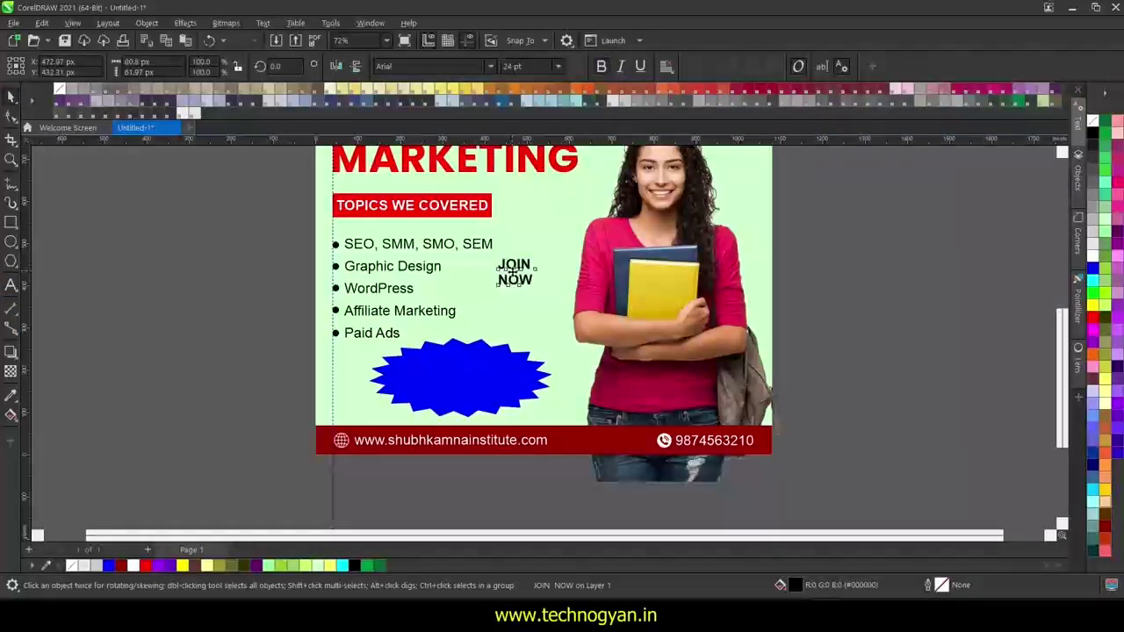
pyautogui.click(1093, 255)
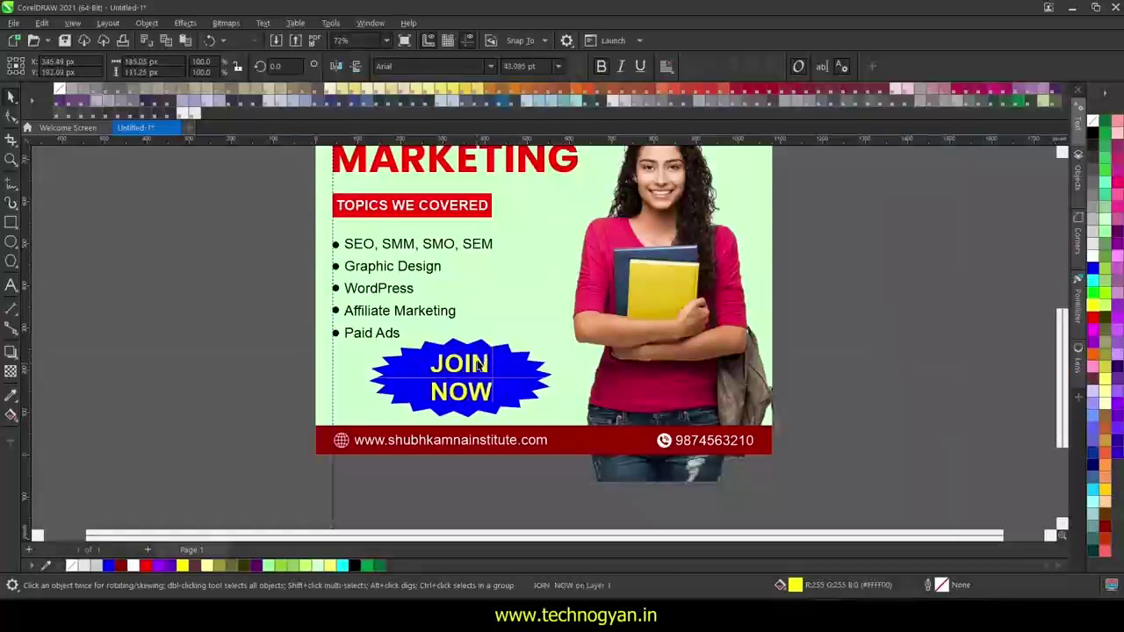
pyautogui.click(430, 66)
pyautogui.write('Poppins')
pyautogui.press('Return')
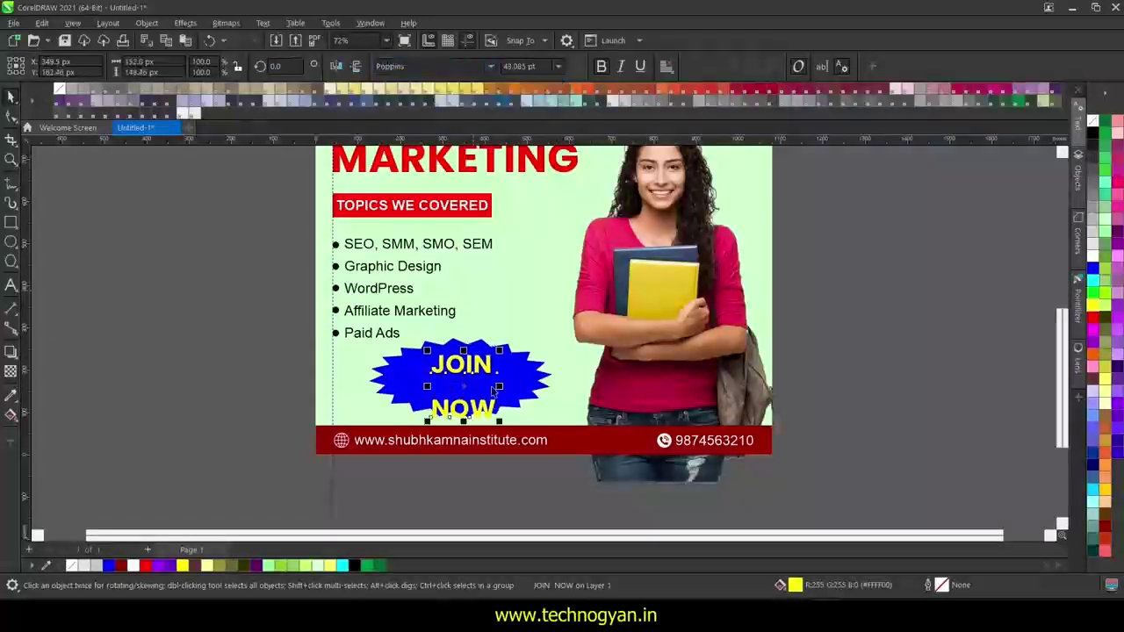
# - Tighten the line spacing between the two JOIN NOW lines
pyautogui.press('F10')
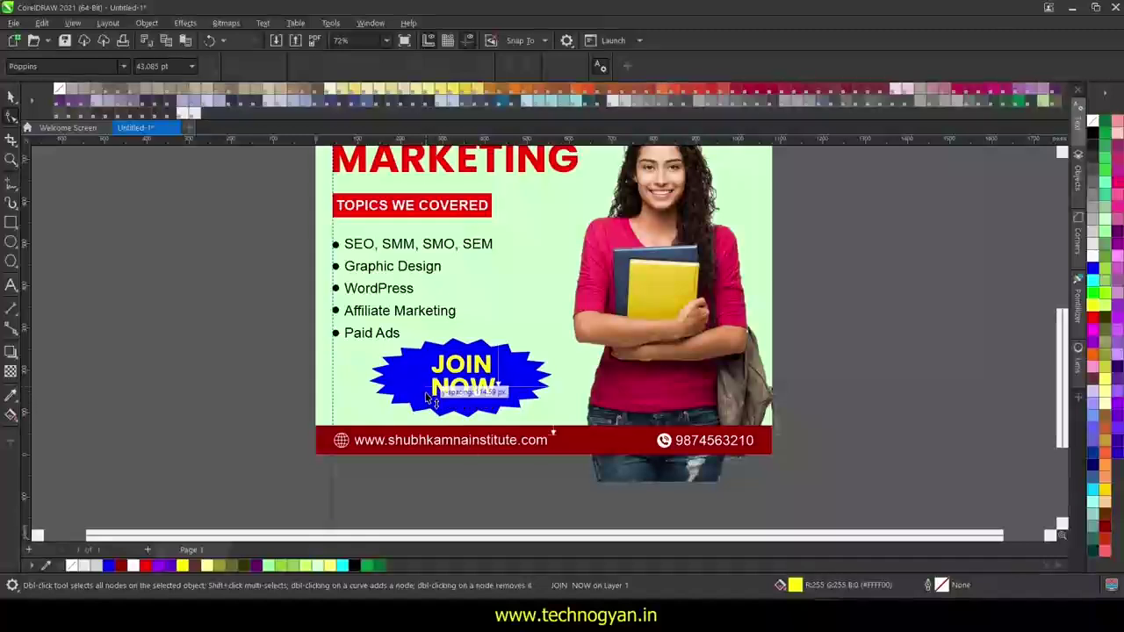
pyautogui.moveTo(425, 398); pyautogui.dragTo(425, 396)
pyautogui.click(11, 97)
pyautogui.click(411, 353)
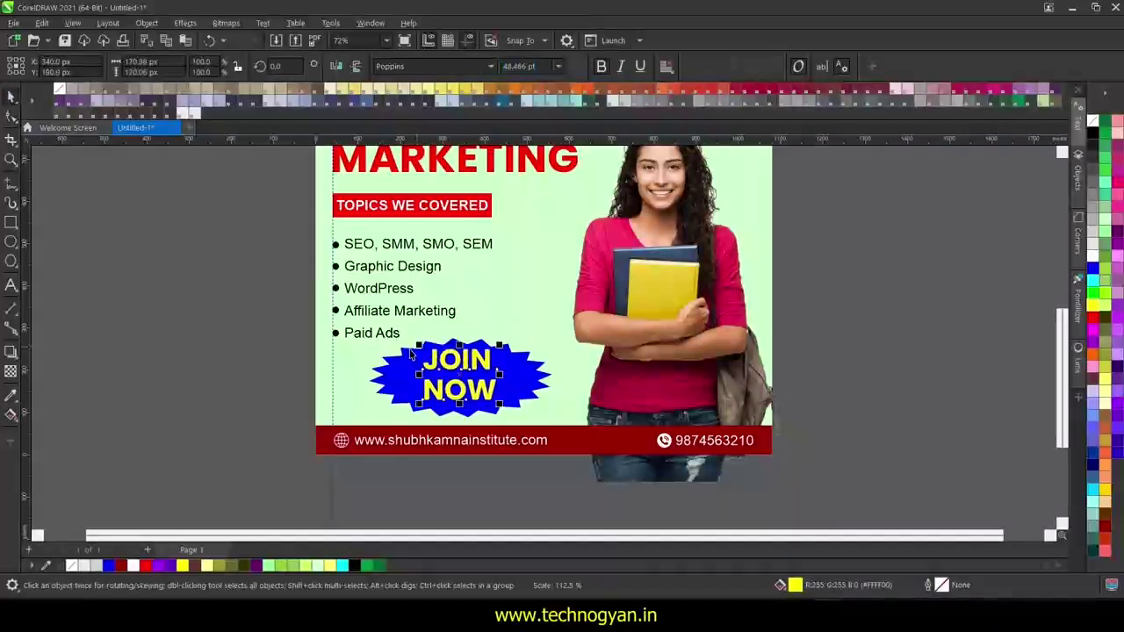
# - Centre the JOIN NOW text on the starburst and tilt the badge slightly
pyautogui.keyDown('shift'); pyautogui.click(417, 409); pyautogui.keyUp('shift')
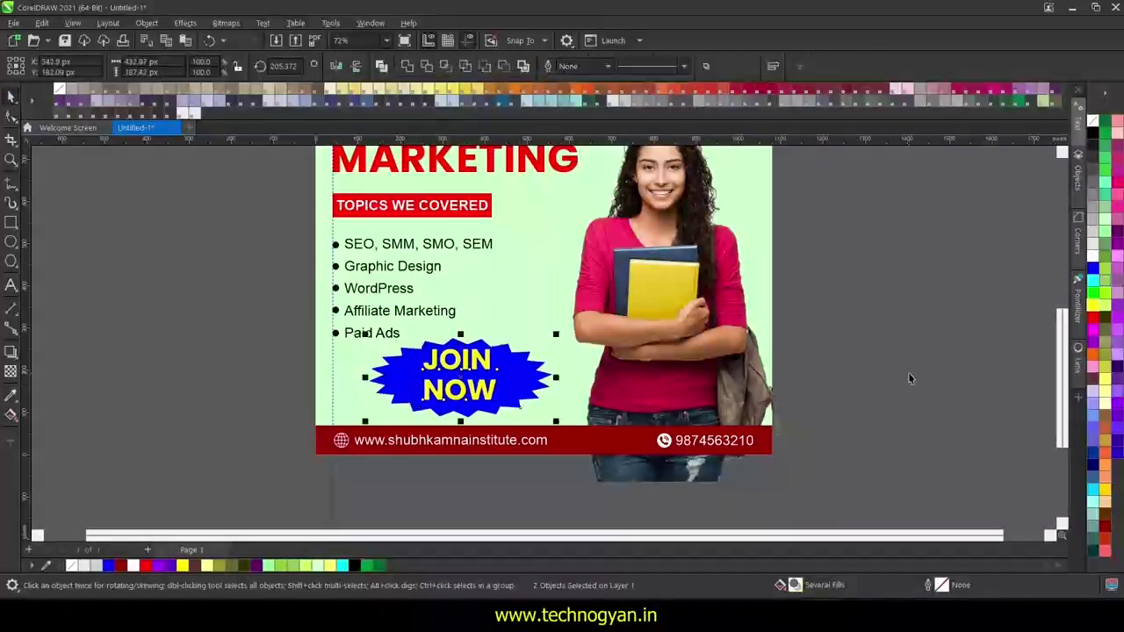
pyautogui.press('e')
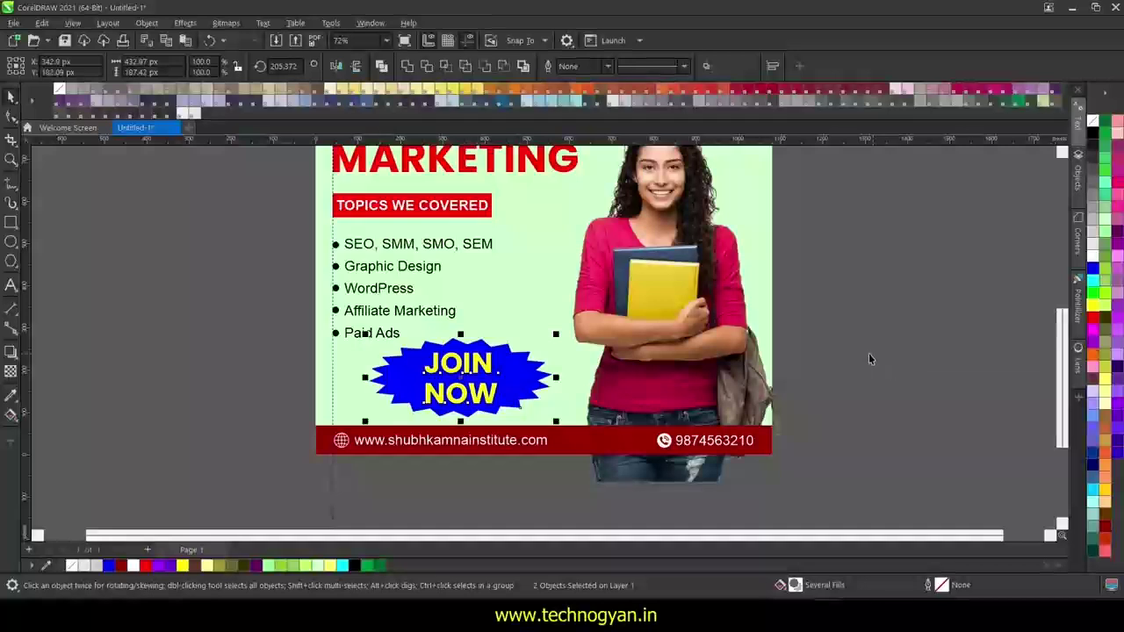
pyautogui.click(532, 390)
pyautogui.moveTo(556, 420); pyautogui.dragTo(568, 407)
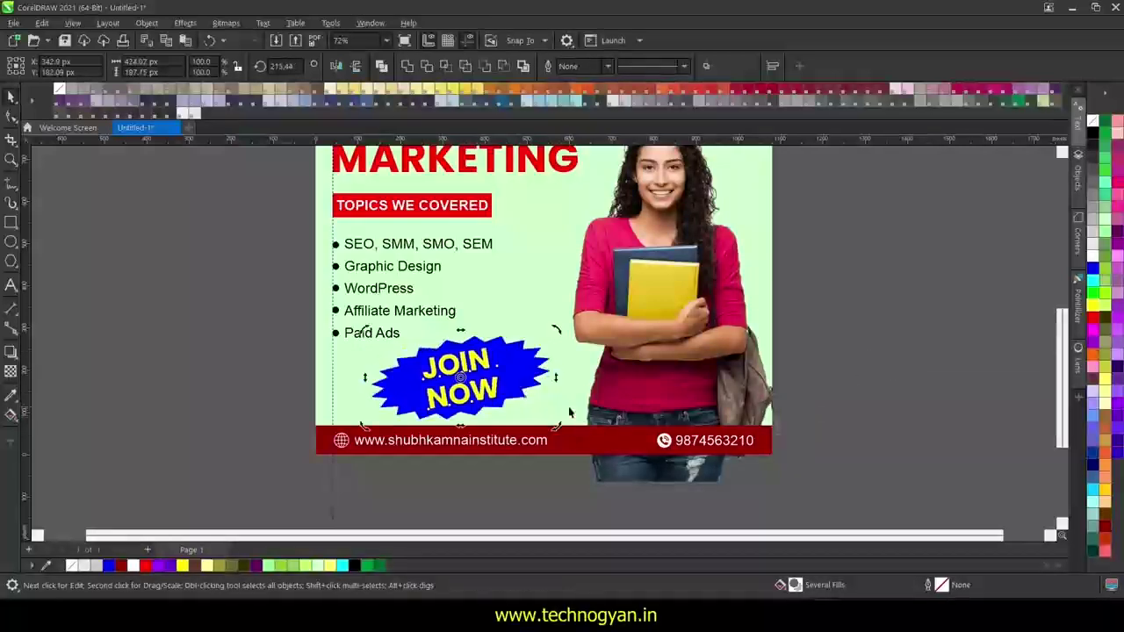
# - Give the starburst a 5 px outline and a blue fill
pyautogui.click(935, 453)
pyautogui.click(523, 375)
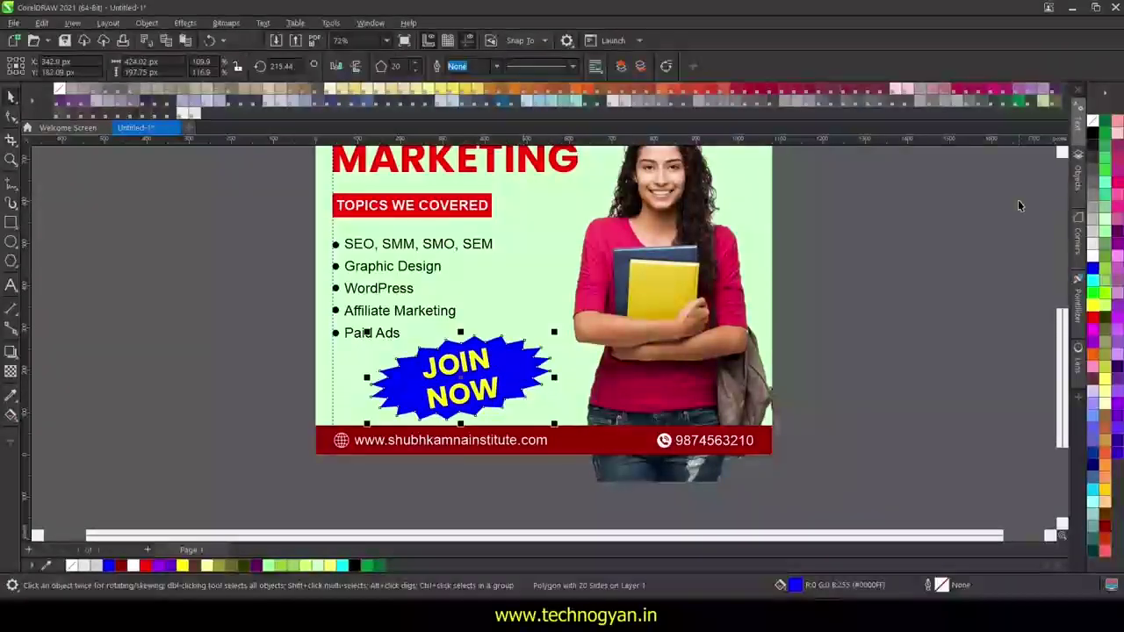
pyautogui.click(494, 66)
pyautogui.click(465, 138)
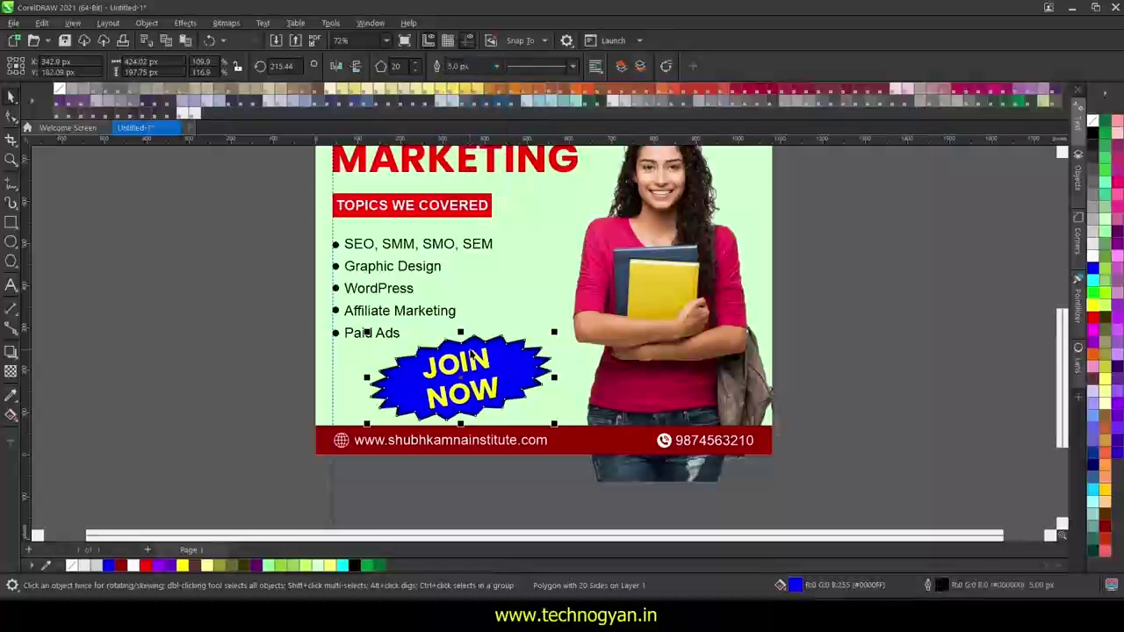
pyautogui.click(1095, 260)
pyautogui.click(1092, 267)
# - Colour the starburst's outline yellow
pyautogui.rightClick(1093, 254)
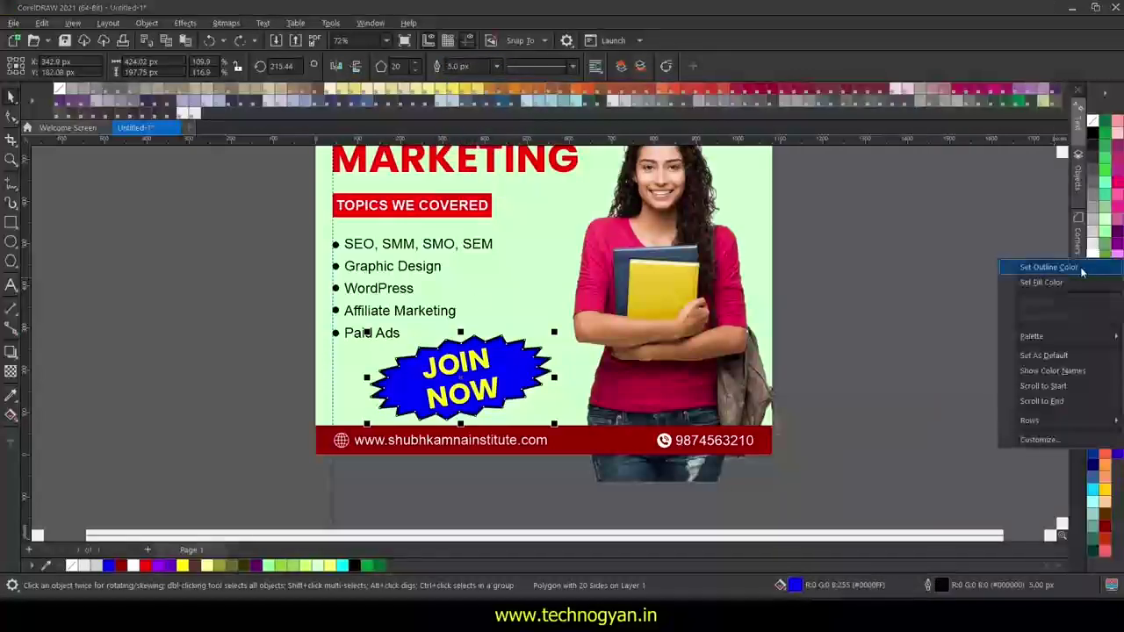
pyautogui.click(1041, 266)
pyautogui.rightClick(1094, 320)
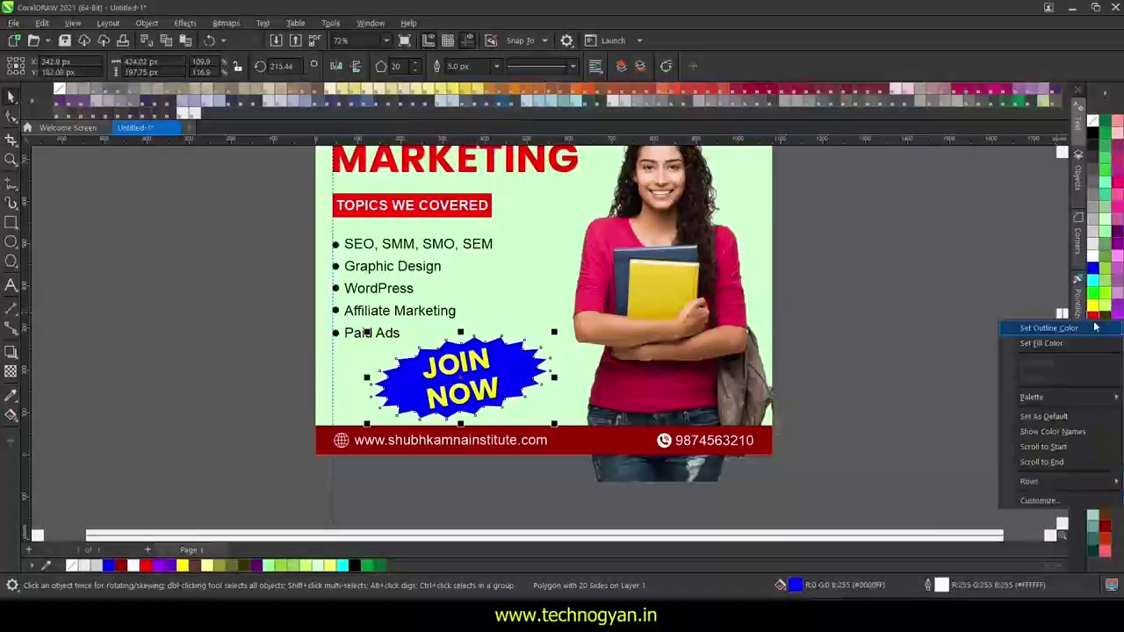
pyautogui.click(1094, 322)
pyautogui.rightClick(1094, 315)
pyautogui.click(1093, 317)
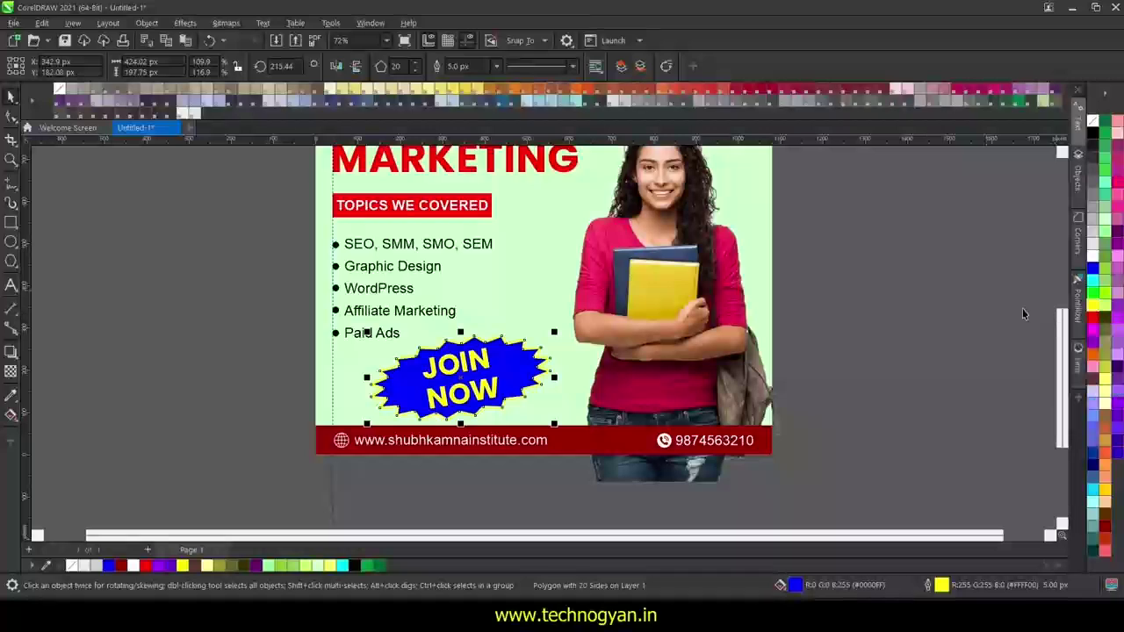
# - Search Google Images for 'gradient background'
pyautogui.click(908, 310)
pyautogui.scroll(-3, 874, 334)
pyautogui.scroll(2, 785, 406)
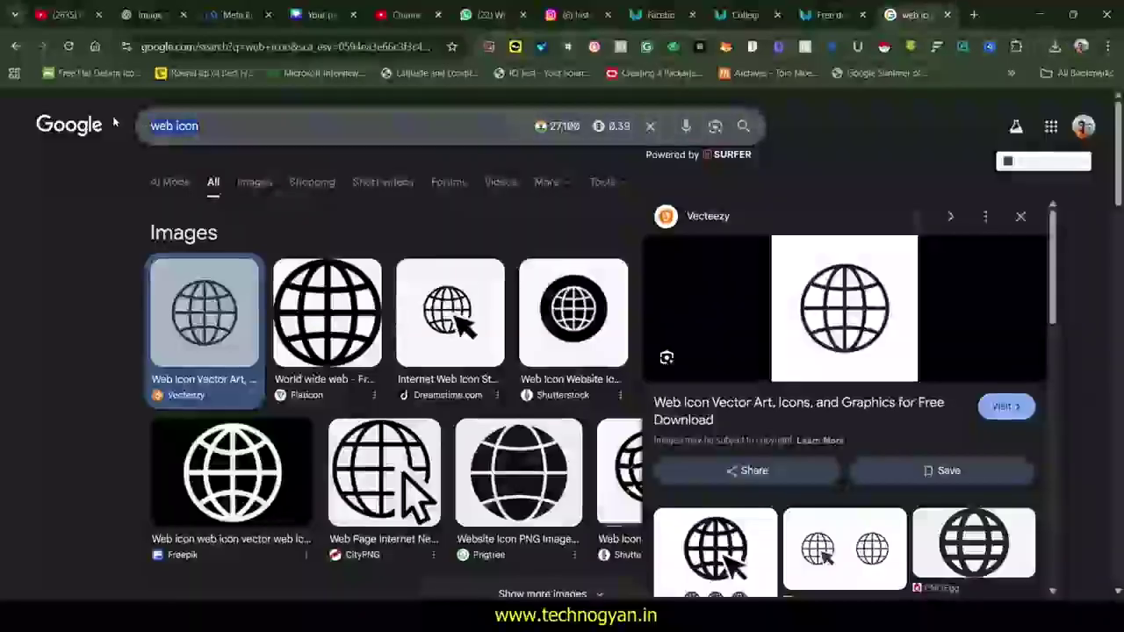
pyautogui.moveTo(200, 126); pyautogui.dragTo(113, 123)
pyautogui.write('gradient background')
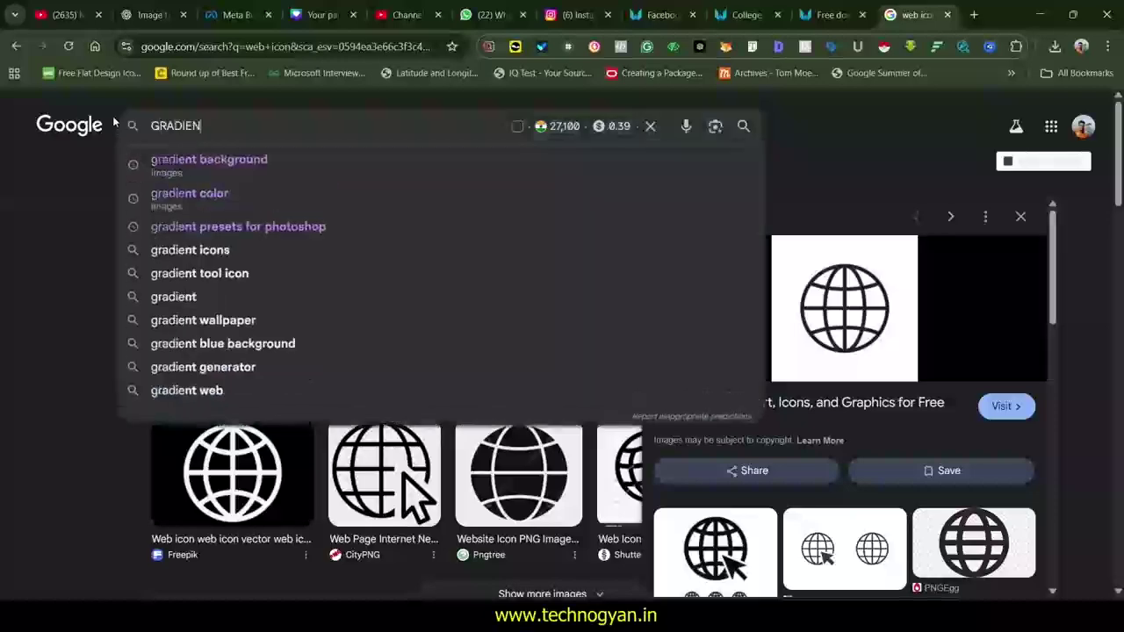
pyautogui.press('Return')
# - Copy the colourful pastel gradient image and paste it into the CorelDRAW poster
pyautogui.scroll(-5, 693, 446)
pyautogui.scroll(-10, 693, 445)
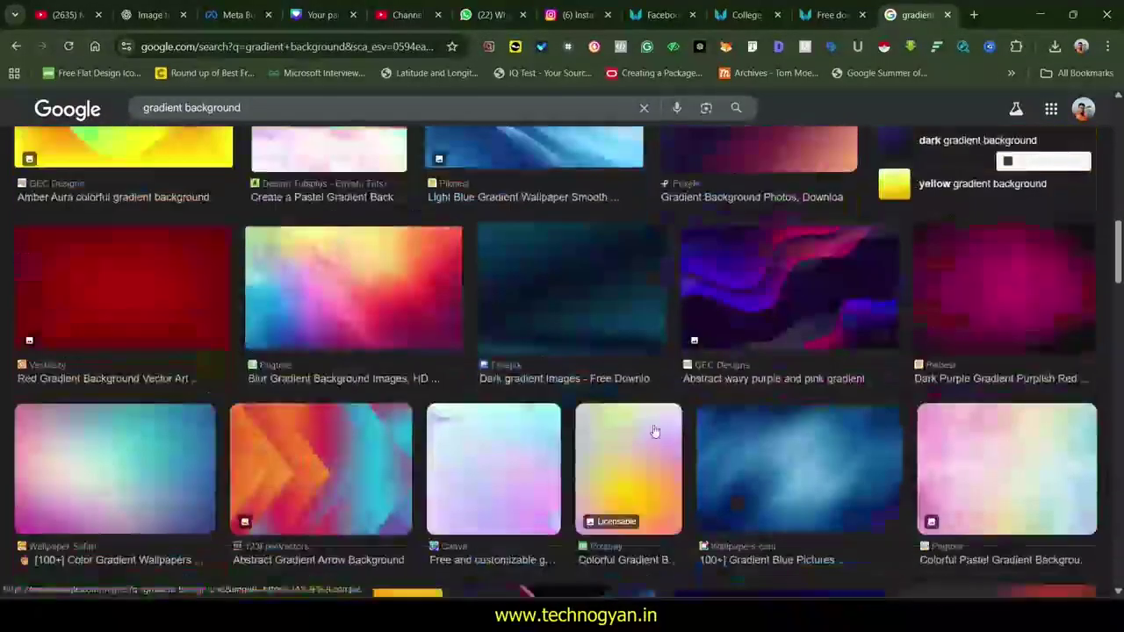
pyautogui.click(1021, 420)
pyautogui.rightClick(1022, 420)
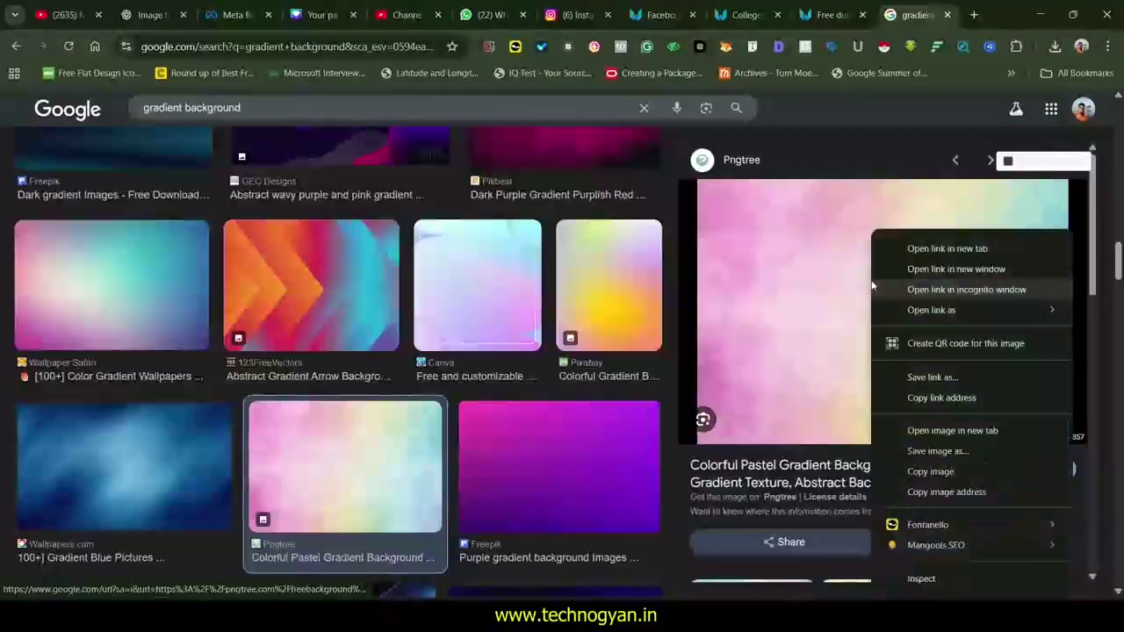
pyautogui.click(948, 466)
pyautogui.hotkey('alt', 'Tab')
pyautogui.hotkey('ctrl', 'v')
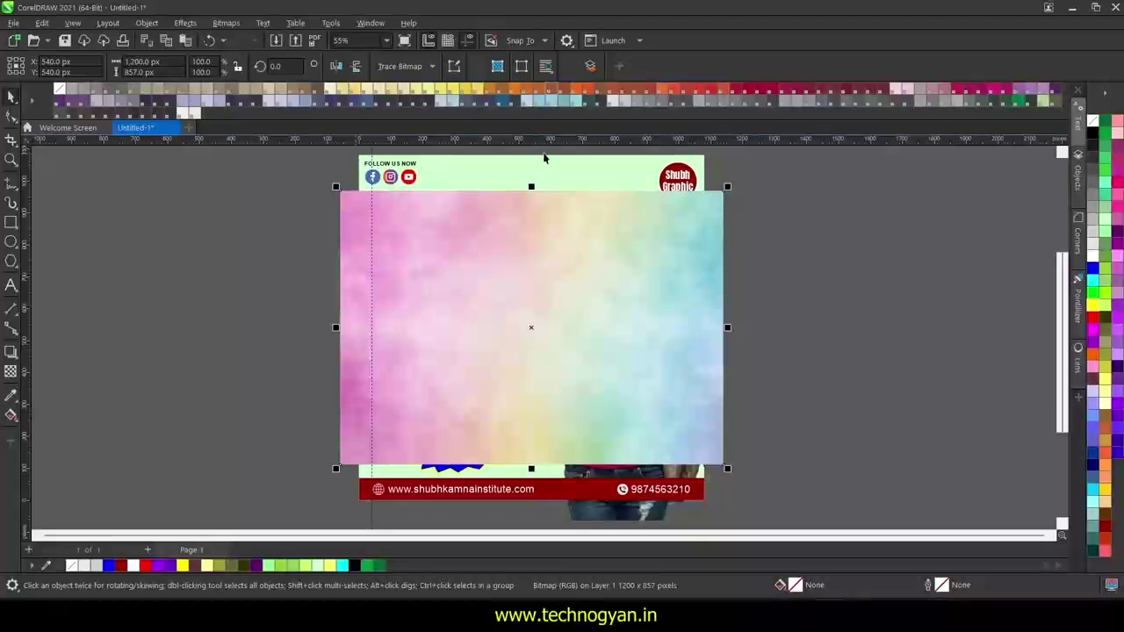
# - Enlarge the pasted pastel gradient, then delete it
pyautogui.moveTo(727, 468); pyautogui.dragTo(753, 492)
pyautogui.moveTo(337, 185); pyautogui.dragTo(277, 176)
pyautogui.scroll(-3, 277, 176)
pyautogui.moveTo(686, 338); pyautogui.dragTo(822, 349)
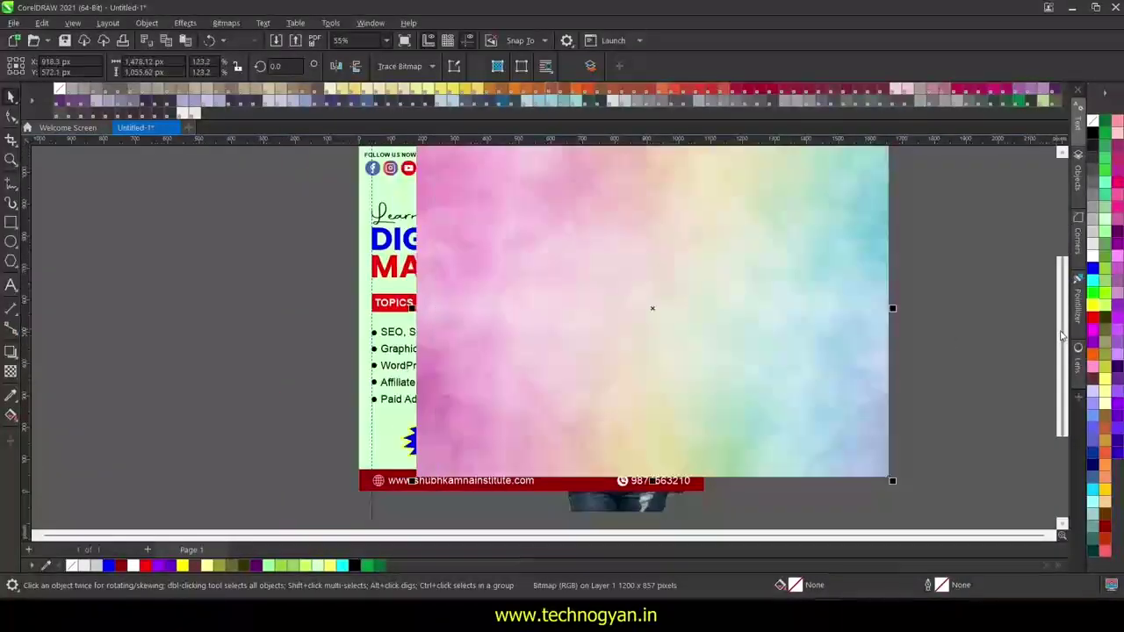
pyautogui.scroll(1, 1061, 334)
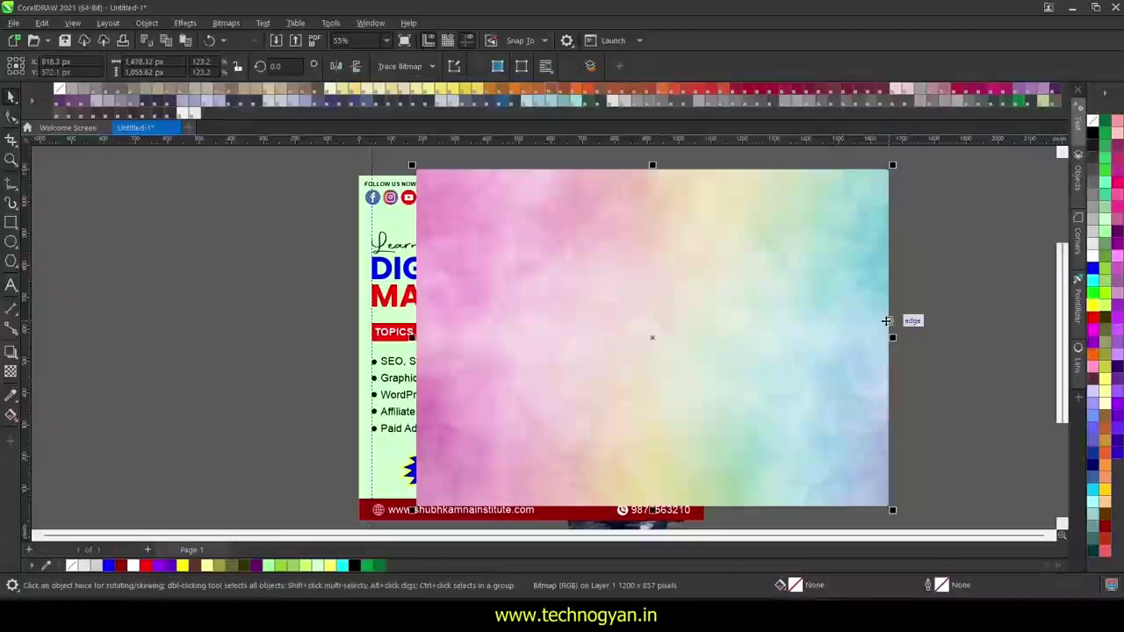
pyautogui.press('Delete')
# - Copy the Freepik blue-to-pink gradient from the Google image results
pyautogui.hotkey('alt', 'Tab')
pyautogui.click(492, 316)
pyautogui.scroll(-4, 999, 475)
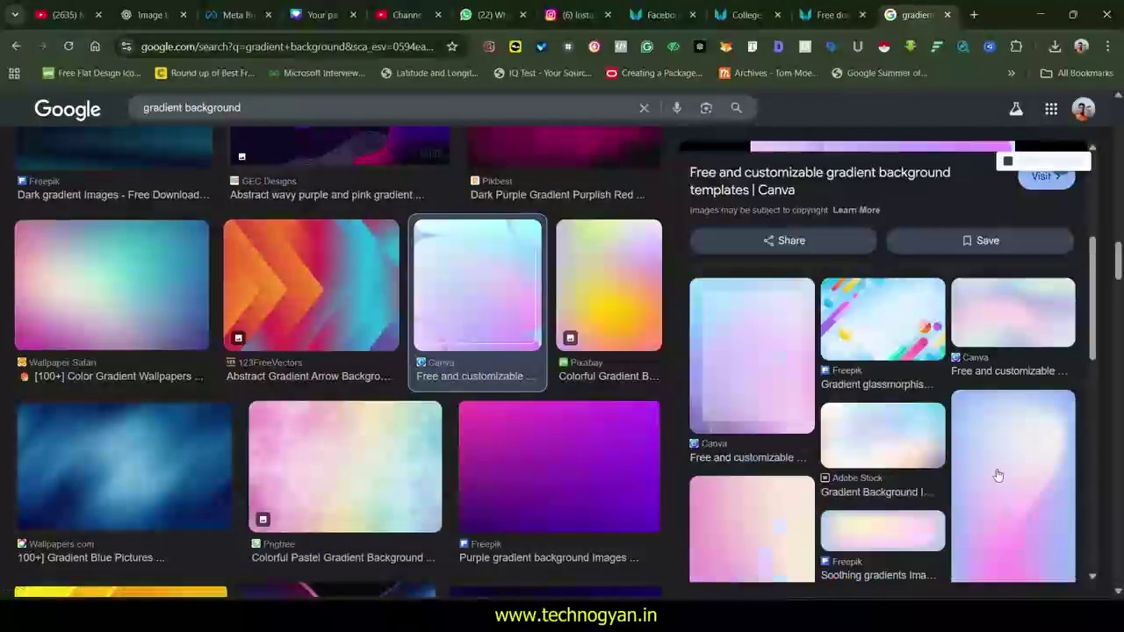
pyautogui.click(998, 475)
pyautogui.rightClick(878, 303)
pyautogui.click(950, 469)
pyautogui.hotkey('alt', 'Tab')
# - Paste the new gradient and resize it to about 1101 px wide over the poster
pyautogui.hotkey('ctrl', 'v')
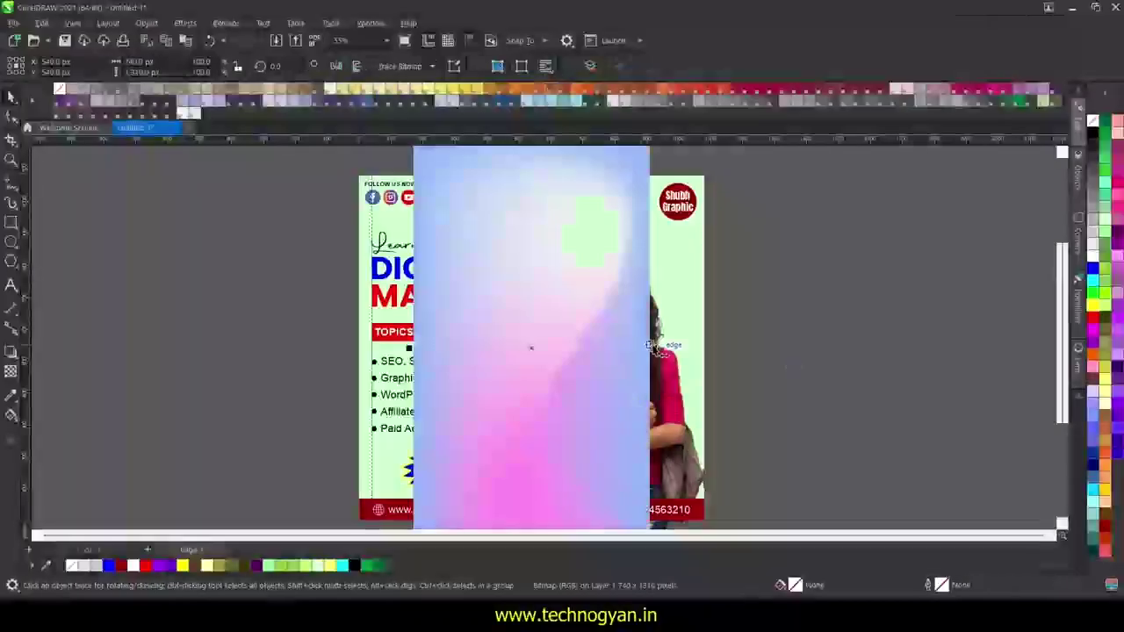
pyautogui.moveTo(654, 347); pyautogui.dragTo(707, 349)
pyautogui.moveTo(409, 348); pyautogui.dragTo(350, 349)
pyautogui.moveTo(530, 355); pyautogui.dragTo(587, 356)
pyautogui.scroll(-2, 790, 367)
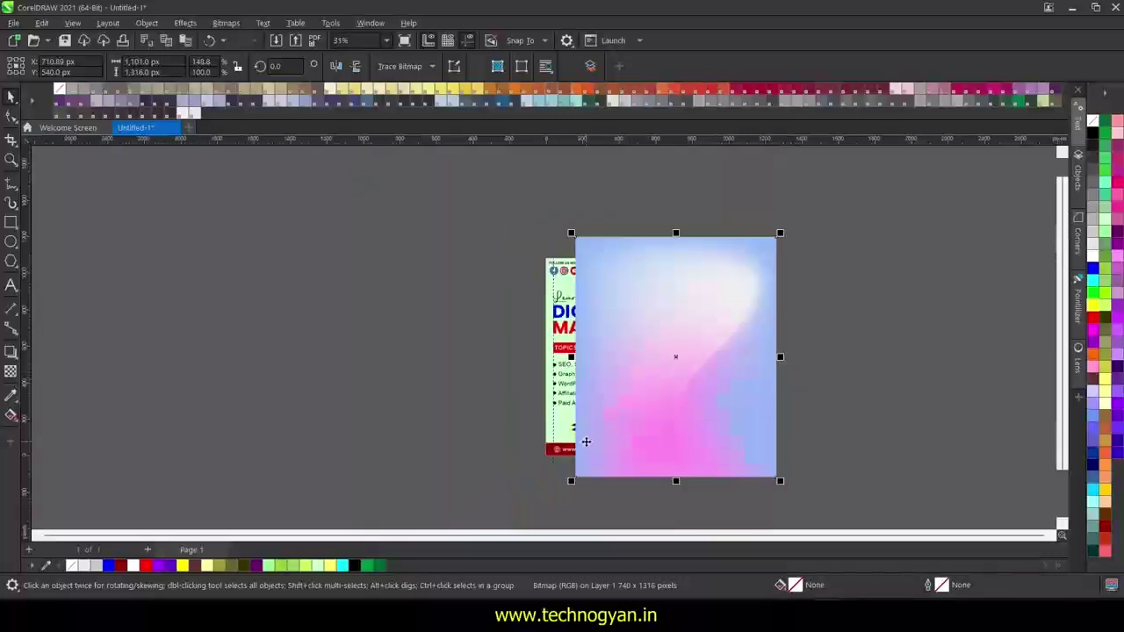
# - PowerClip the gradient inside the poster frame and shift it left to fit
pyautogui.rightClick(703, 382)
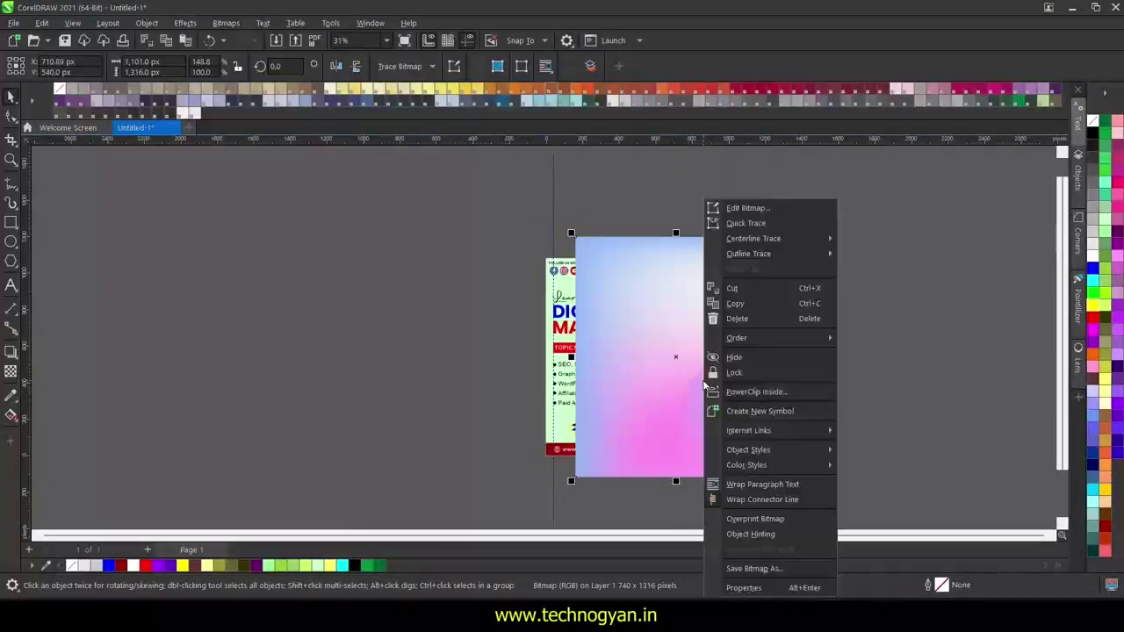
pyautogui.click(745, 394)
pyautogui.click(555, 429)
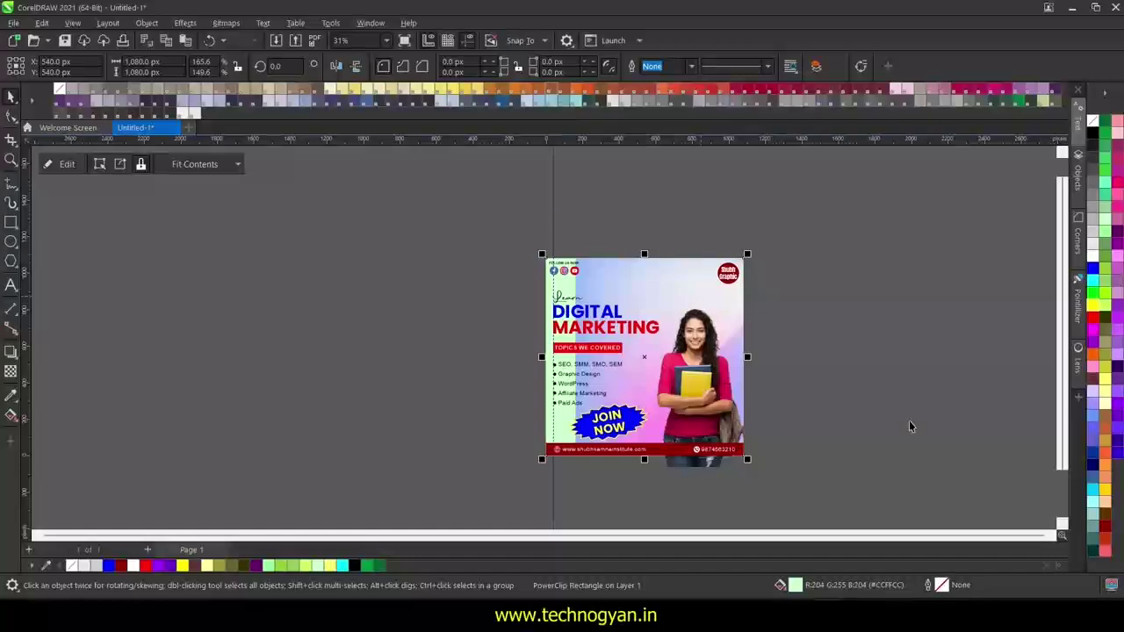
pyautogui.click(66, 165)
pyautogui.moveTo(753, 329); pyautogui.dragTo(733, 321)
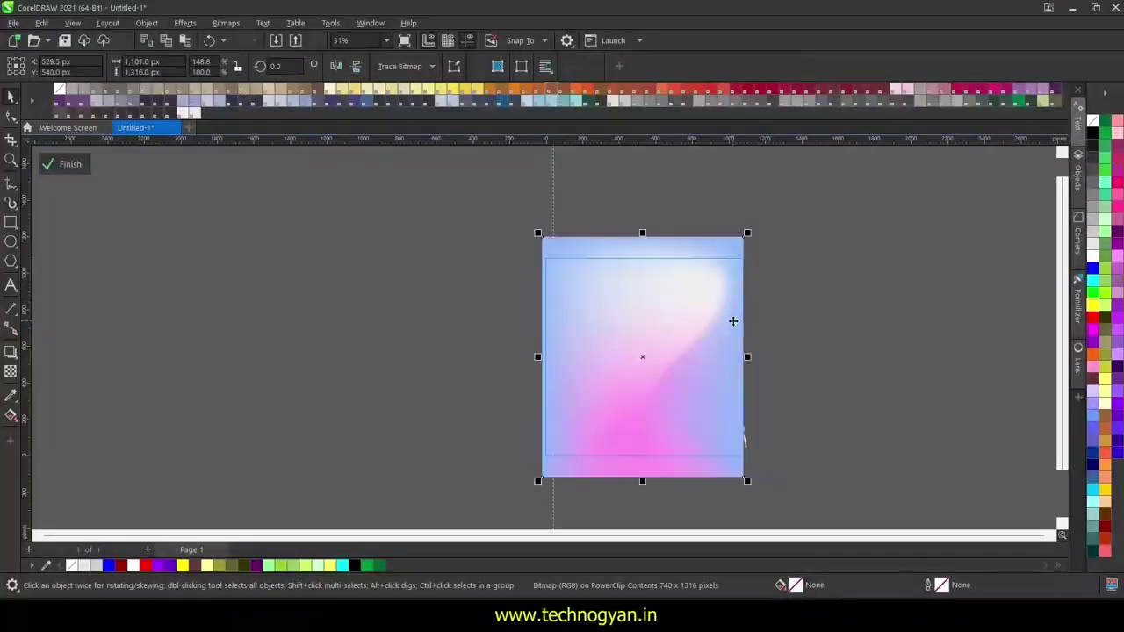
pyautogui.click(66, 164)
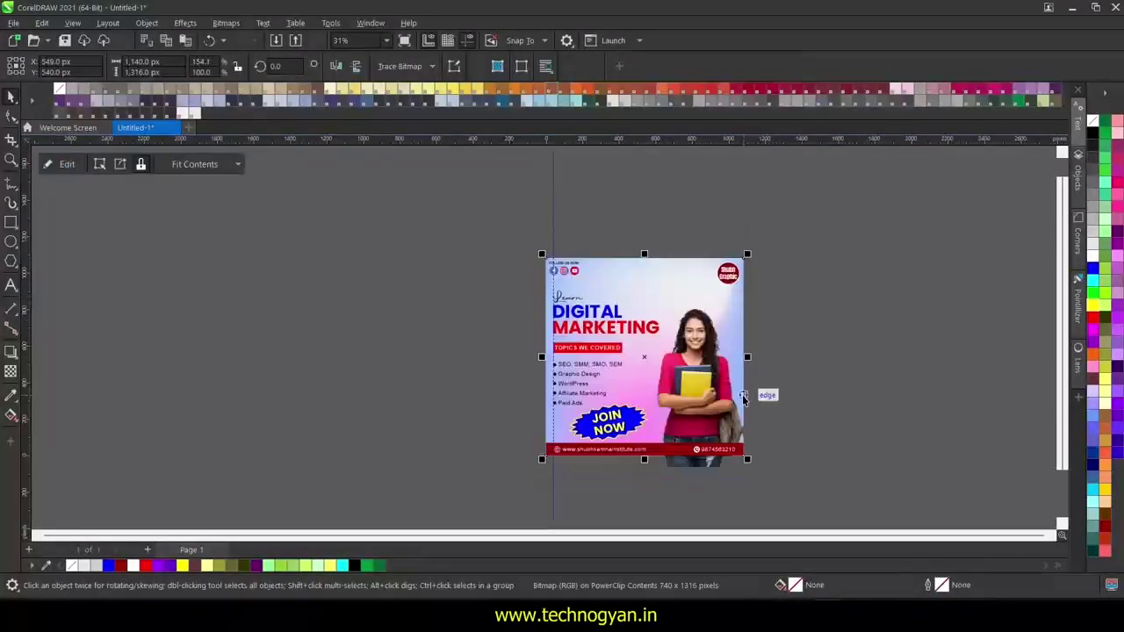
pyautogui.scroll(5, 747, 397)
# - Try PowerClipping the student photo into the frame, then undo it
pyautogui.click(818, 393)
pyautogui.scroll(-2, 819, 393)
pyautogui.rightClick(701, 432)
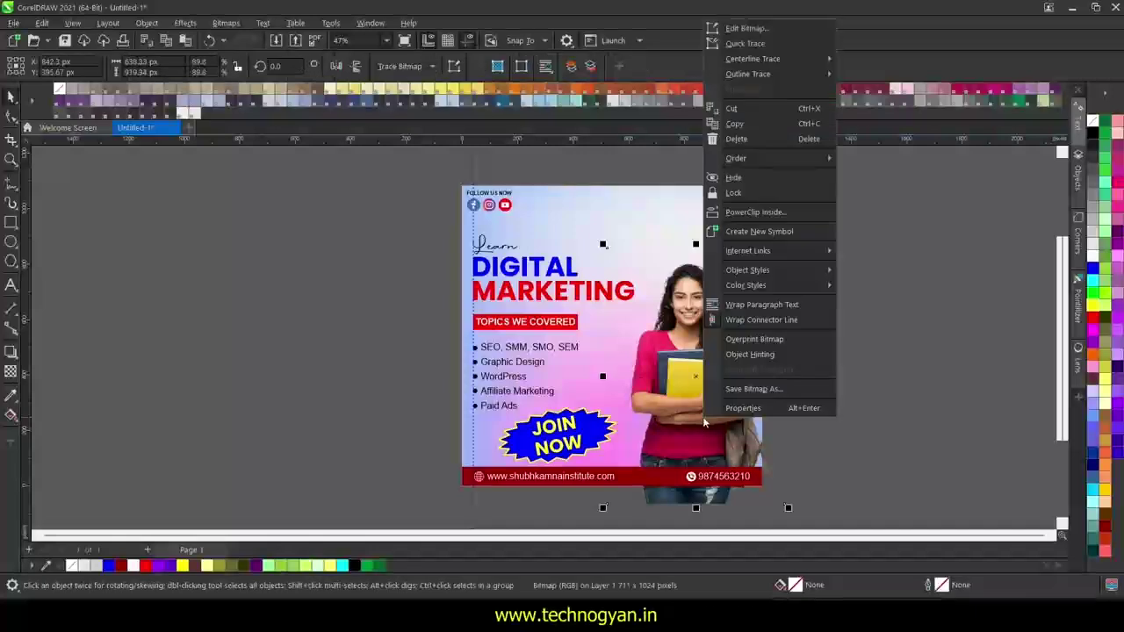
pyautogui.click(795, 213)
pyautogui.click(756, 455)
pyautogui.hotkey('ctrl', 'z')
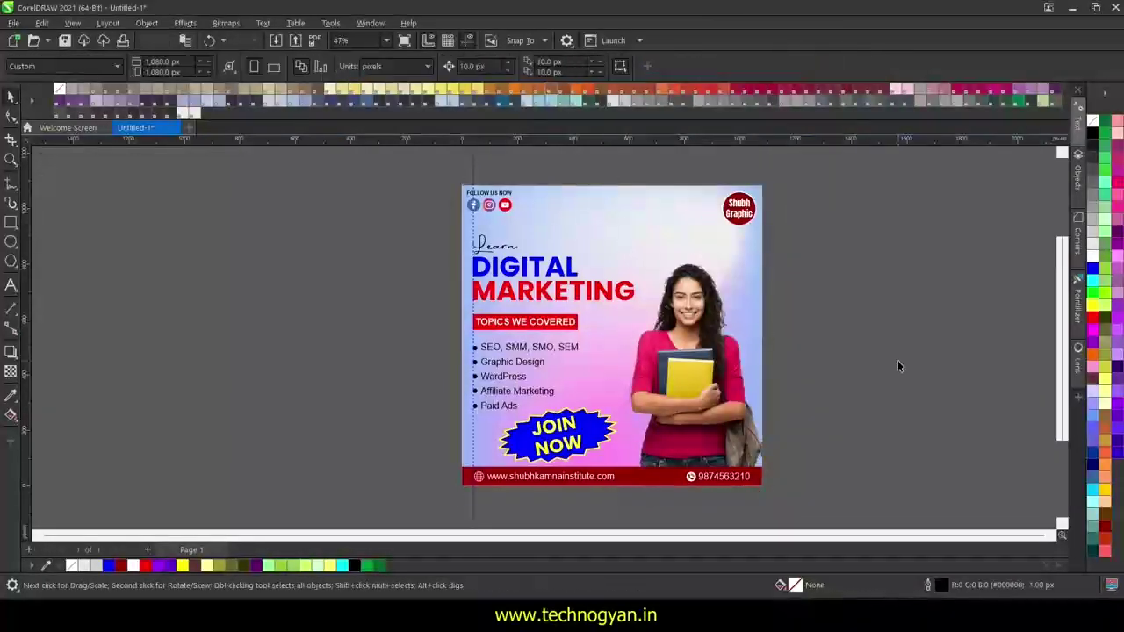
pyautogui.click(898, 361)
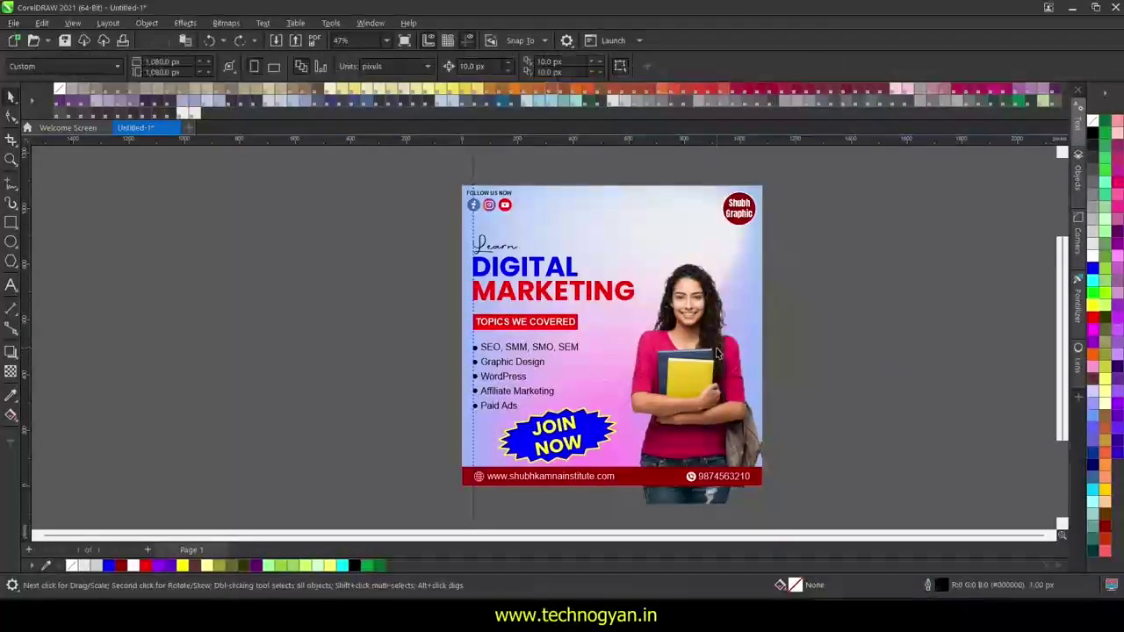
# - Draw a blue circle left of the poster and drag in the pngwing.com (30) photo from Downloads
pyautogui.click(10, 241)
pyautogui.moveTo(99, 272); pyautogui.dragTo(245, 413)
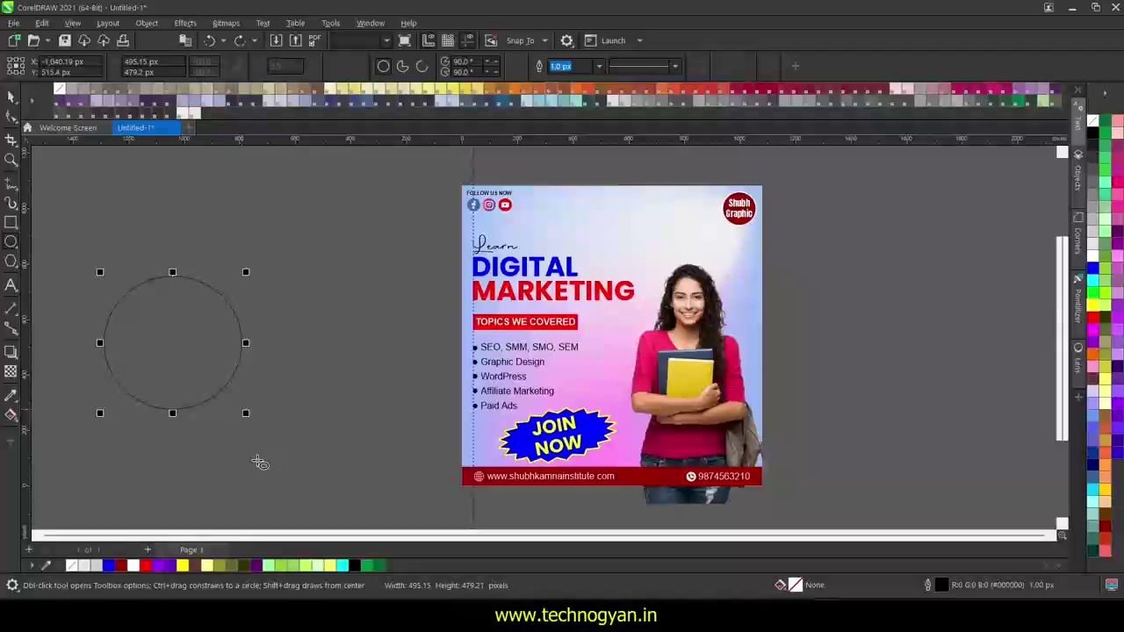
pyautogui.click(1093, 269)
pyautogui.click(440, 614)
pyautogui.click(362, 543)
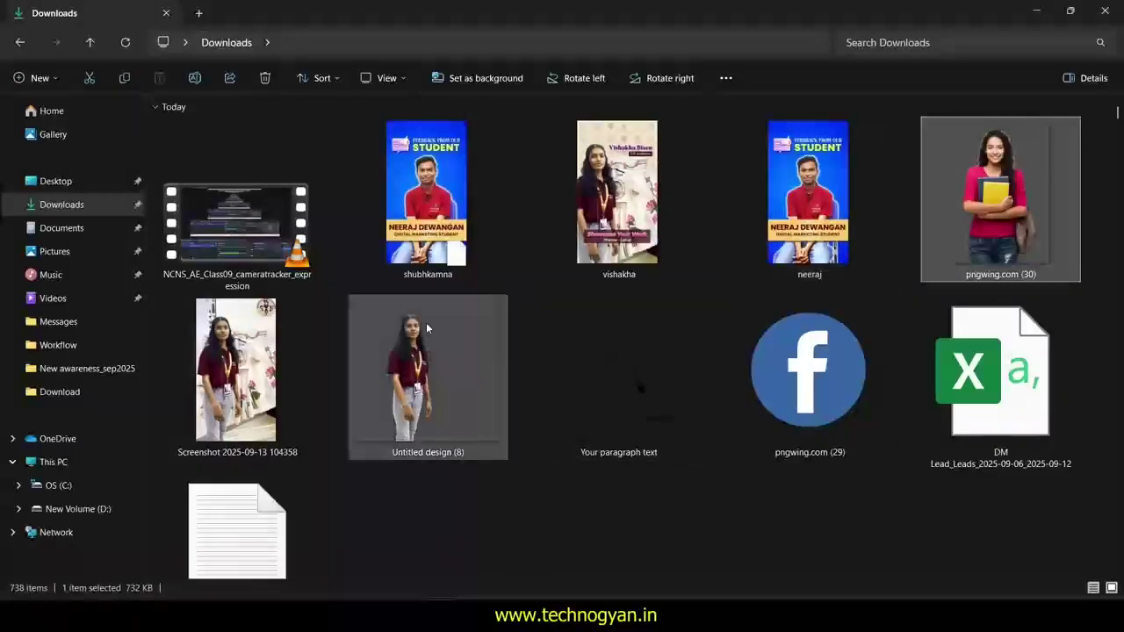
pyautogui.moveTo(1000, 211); pyautogui.dragTo(213, 184)
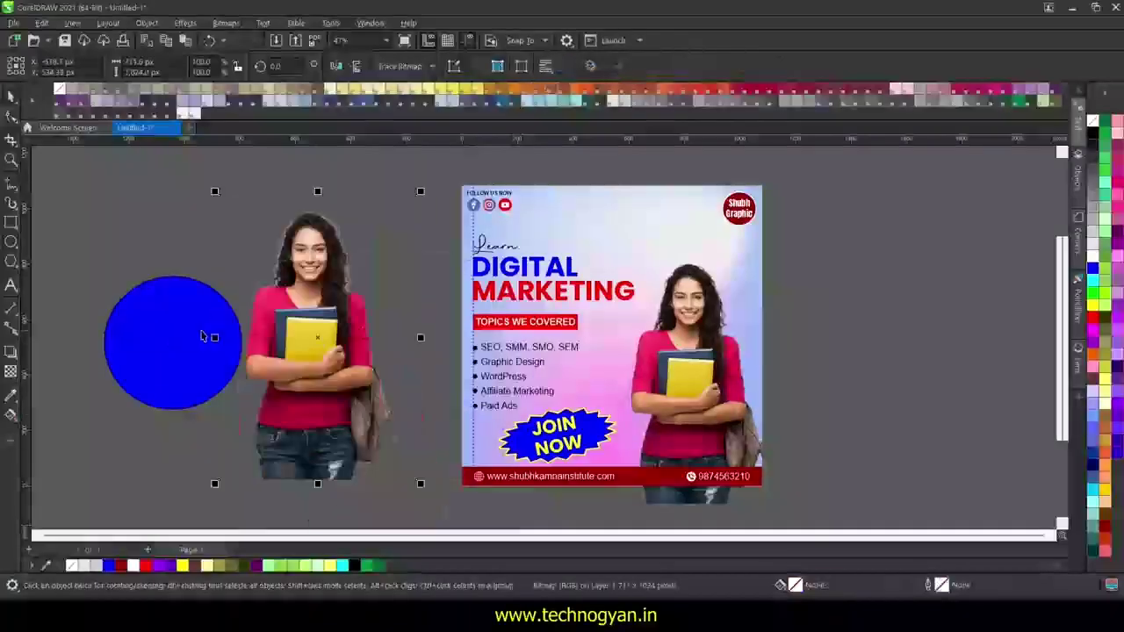
# - PowerClip the spare student photo inside the blue circle, positioning her face within it
pyautogui.moveTo(324, 352); pyautogui.dragTo(336, 360)
pyautogui.rightClick(348, 360)
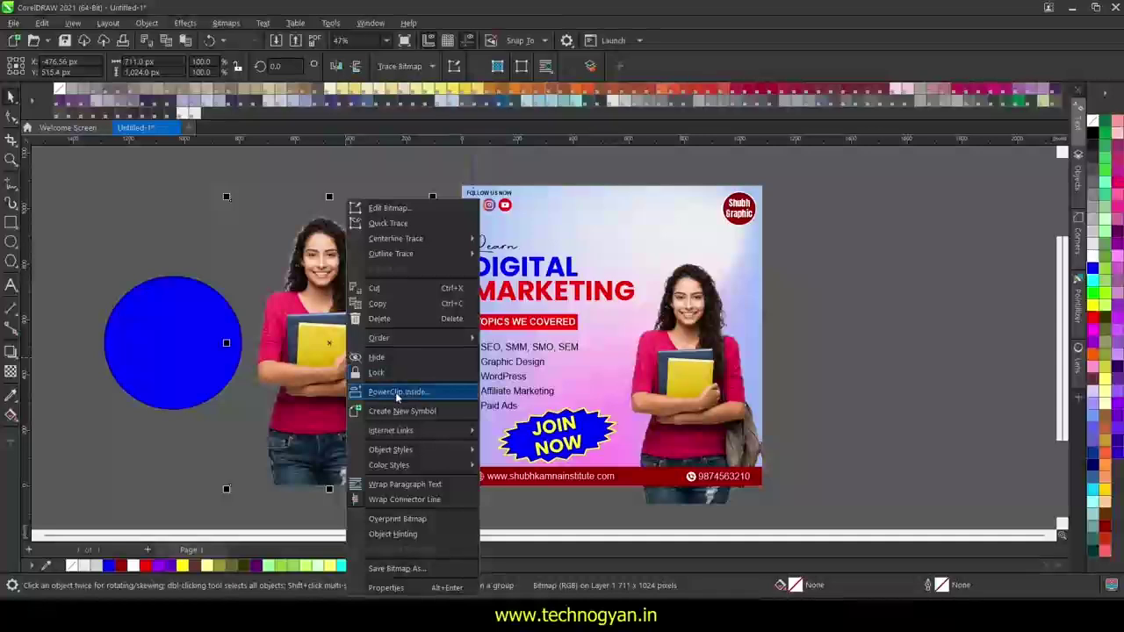
pyautogui.click(298, 194)
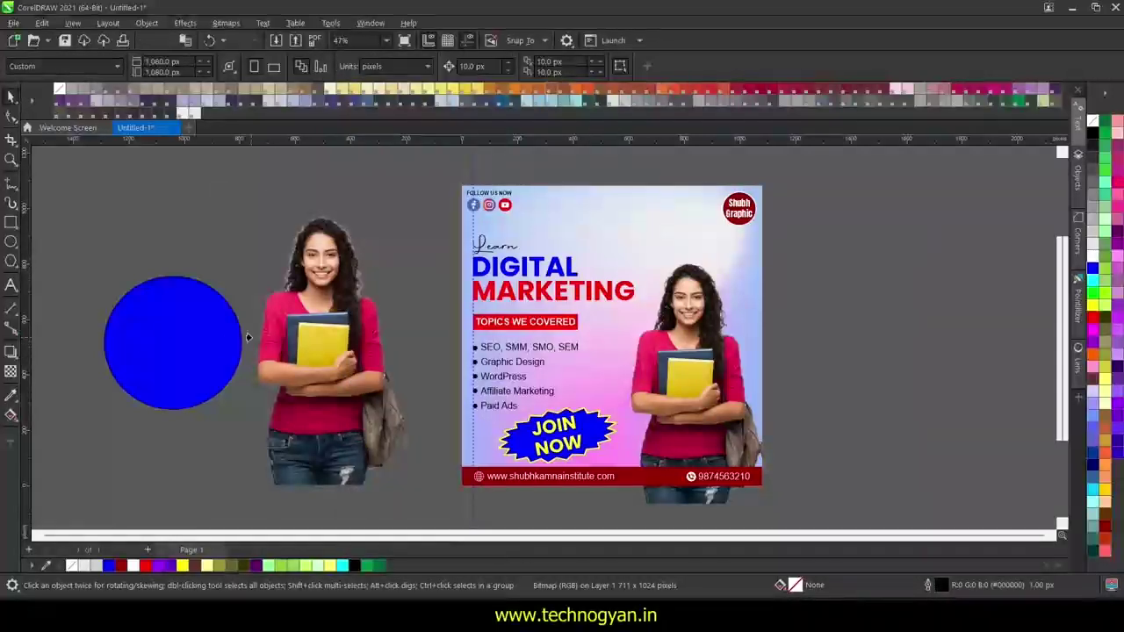
pyautogui.click(169, 344)
pyautogui.click(70, 167)
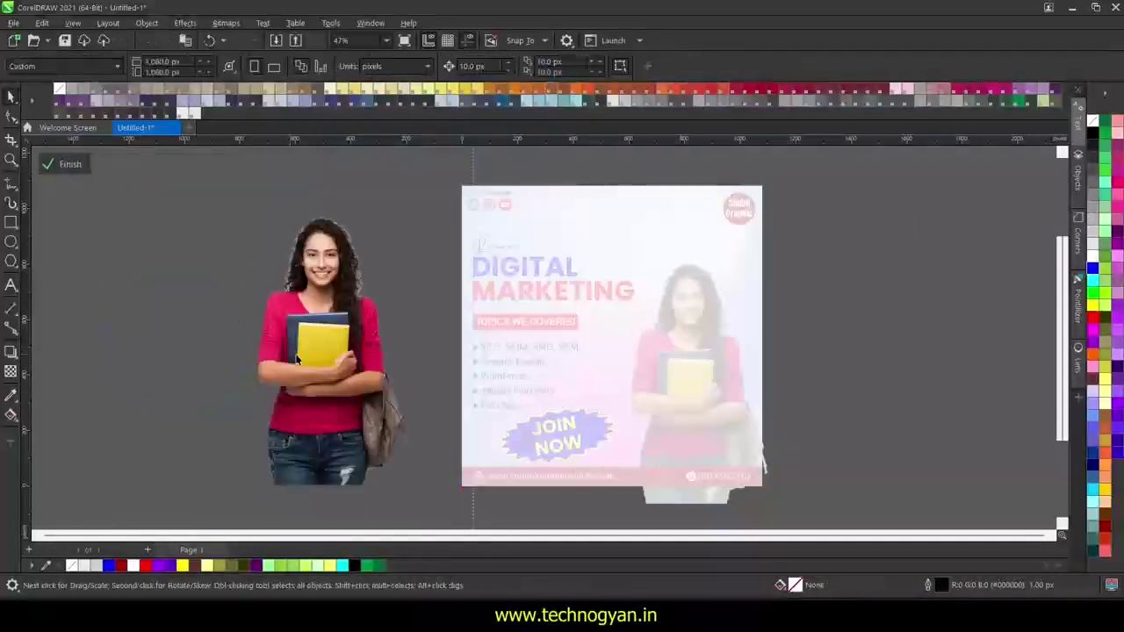
pyautogui.moveTo(297, 358); pyautogui.dragTo(186, 378)
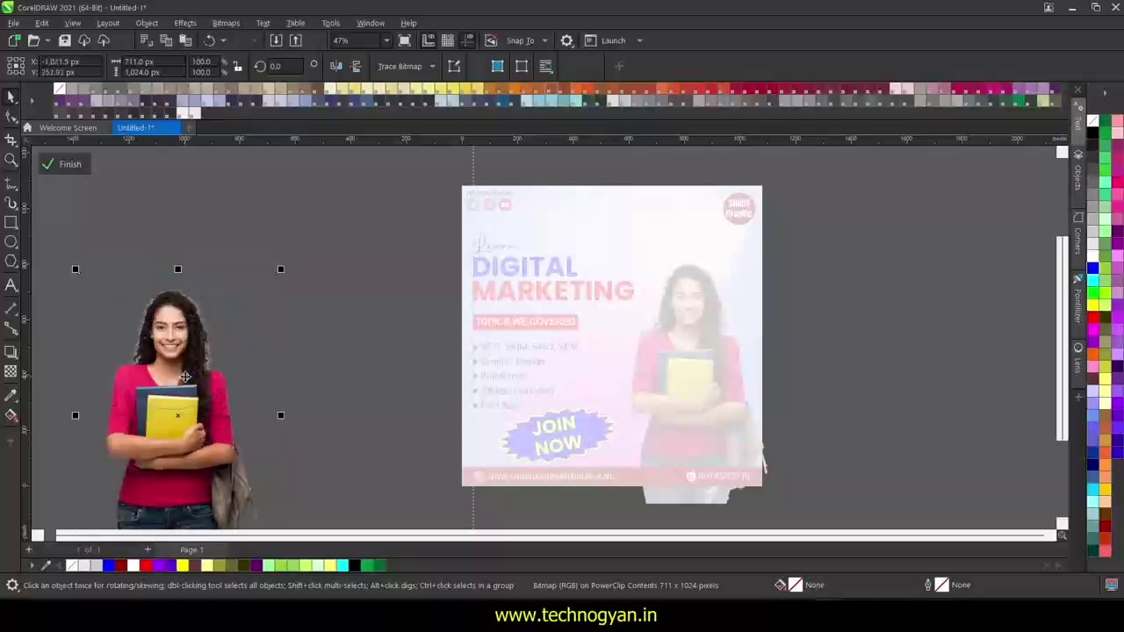
pyautogui.click(71, 165)
# - Delete the photo-filled test circle from beside the page
pyautogui.click(180, 358)
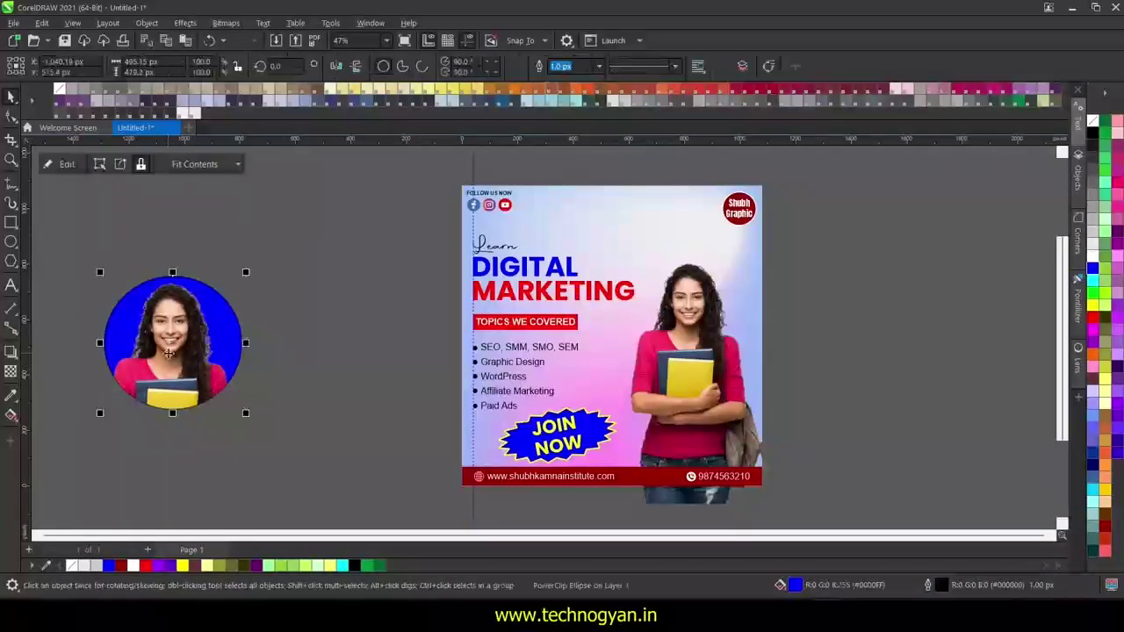
pyautogui.press('Delete')
pyautogui.click(690, 377)
pyautogui.rightClick(689, 378)
pyautogui.click(712, 397)
pyautogui.click(674, 242)
# - Select the DIGITAL and MARKETING lines and group them
pyautogui.click(881, 429)
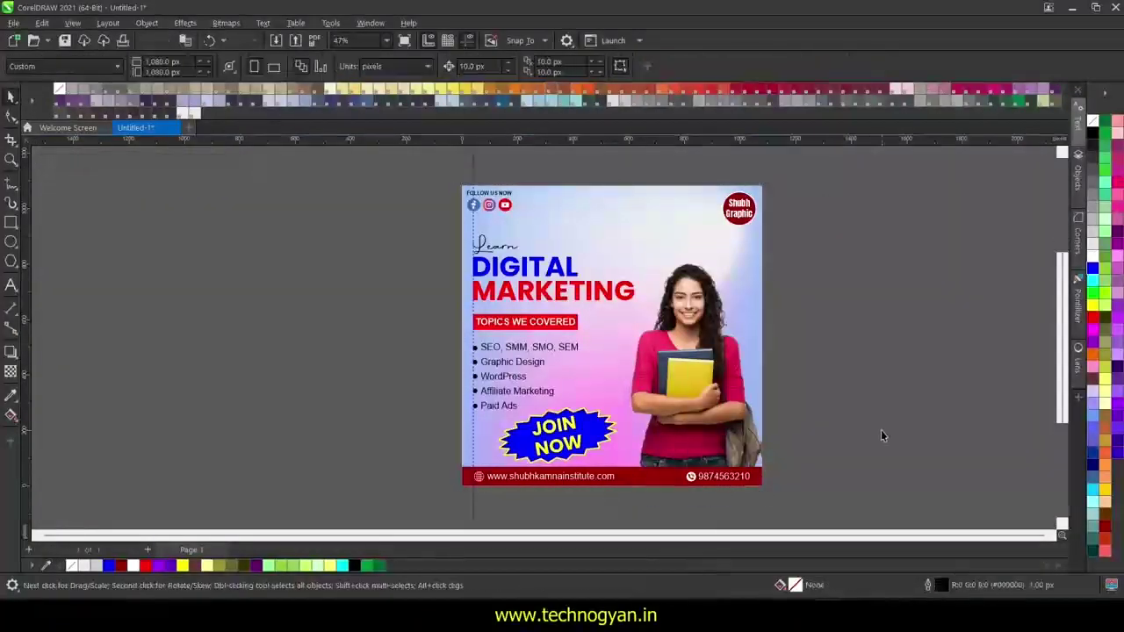
pyautogui.scroll(1, 881, 430)
pyautogui.click(553, 283)
pyautogui.scroll(3, 637, 268)
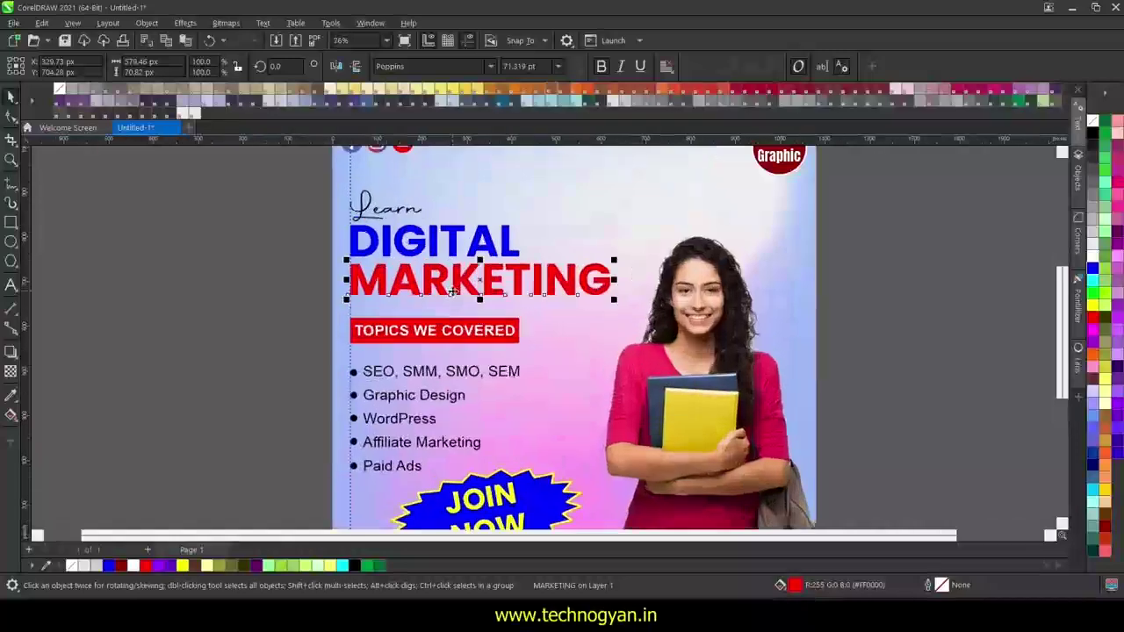
pyautogui.click(11, 351)
pyautogui.click(66, 448)
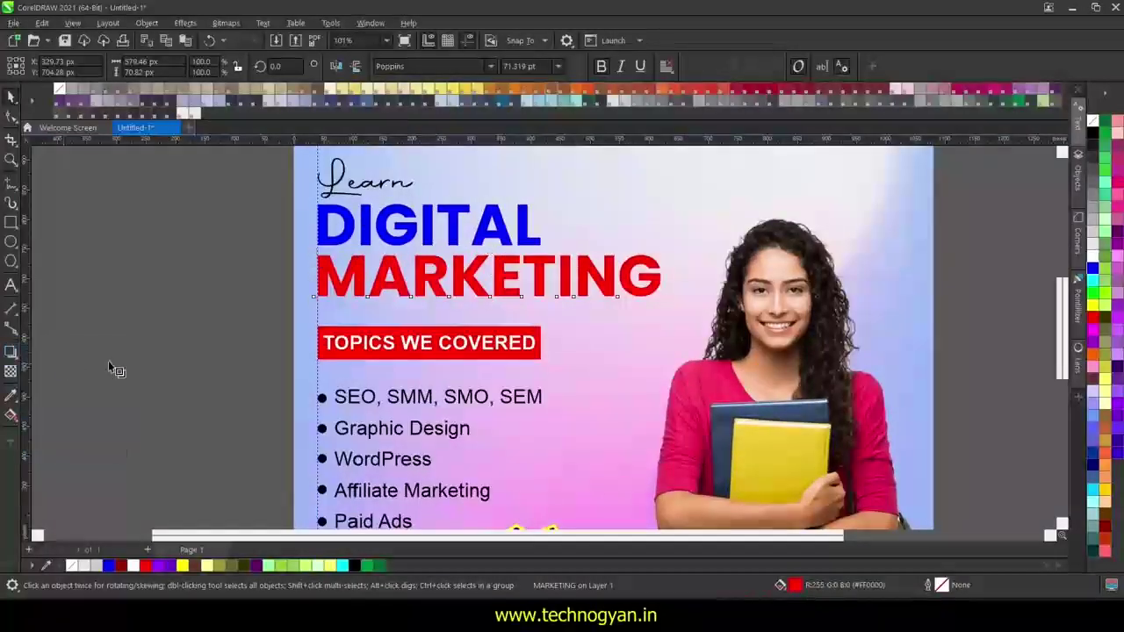
pyautogui.keyDown('shift'); pyautogui.click(531, 211); pyautogui.keyUp('shift')
pyautogui.hotkey('ctrl', 'g')
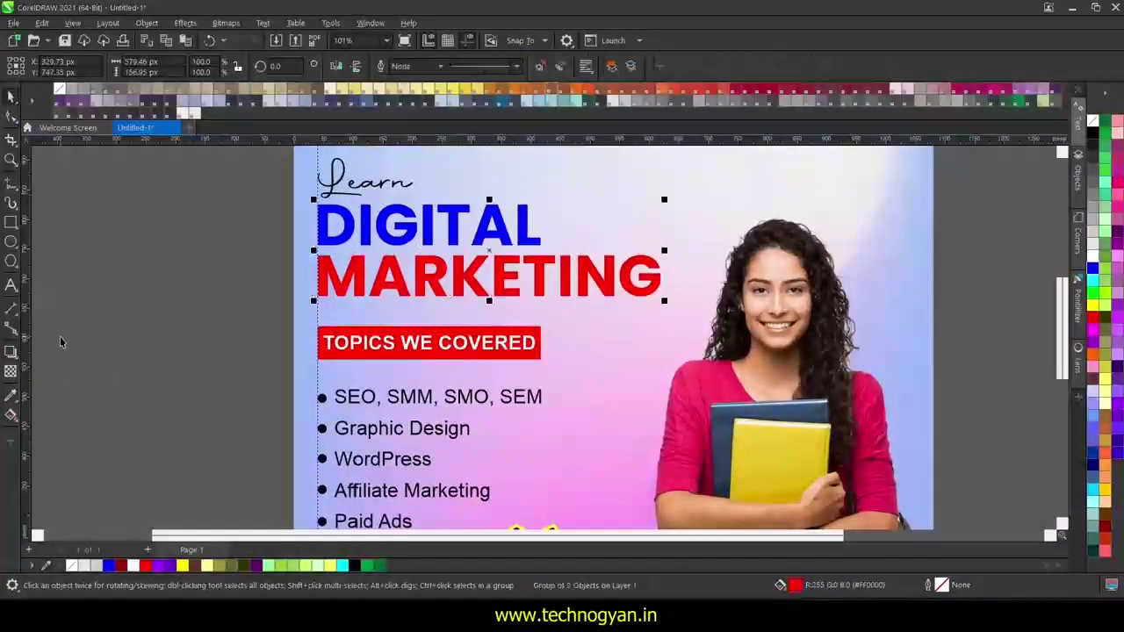
# - Add a drop shadow to the headline with feathered edges of 15
pyautogui.click(10, 351)
pyautogui.click(64, 345)
pyautogui.moveTo(477, 283); pyautogui.dragTo(539, 300)
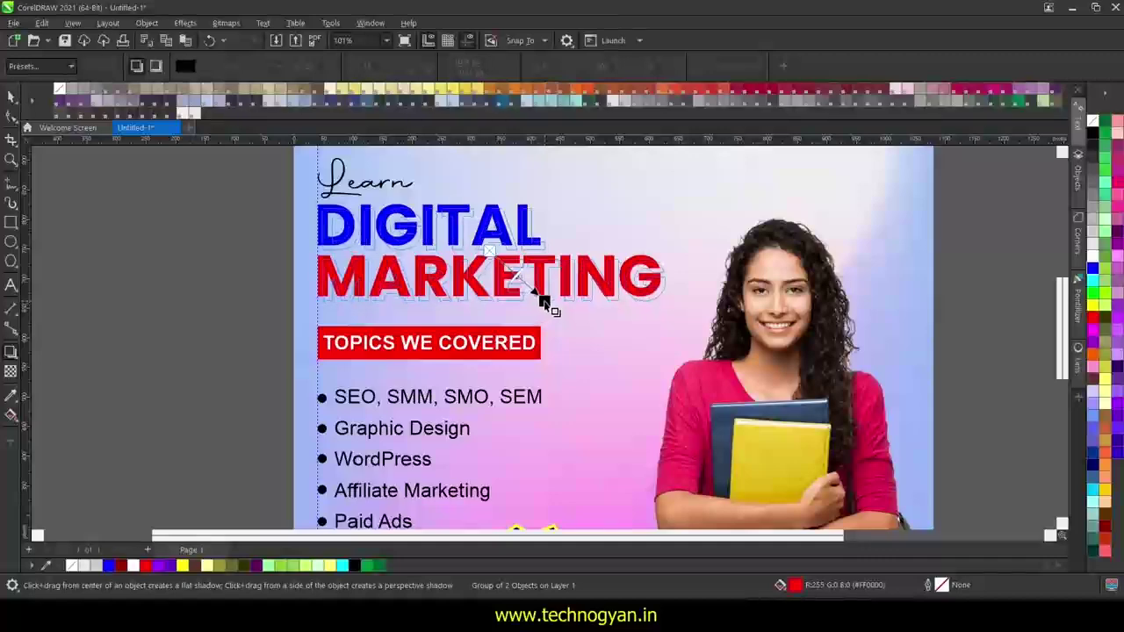
pyautogui.moveTo(388, 67); pyautogui.dragTo(393, 86)
pyautogui.moveTo(508, 257)
pyautogui.mouseDown()
pyautogui.moveTo(527, 279)
pyautogui.moveTo(520, 270)
pyautogui.mouseUp()
pyautogui.hotkey('ctrl', 'z')
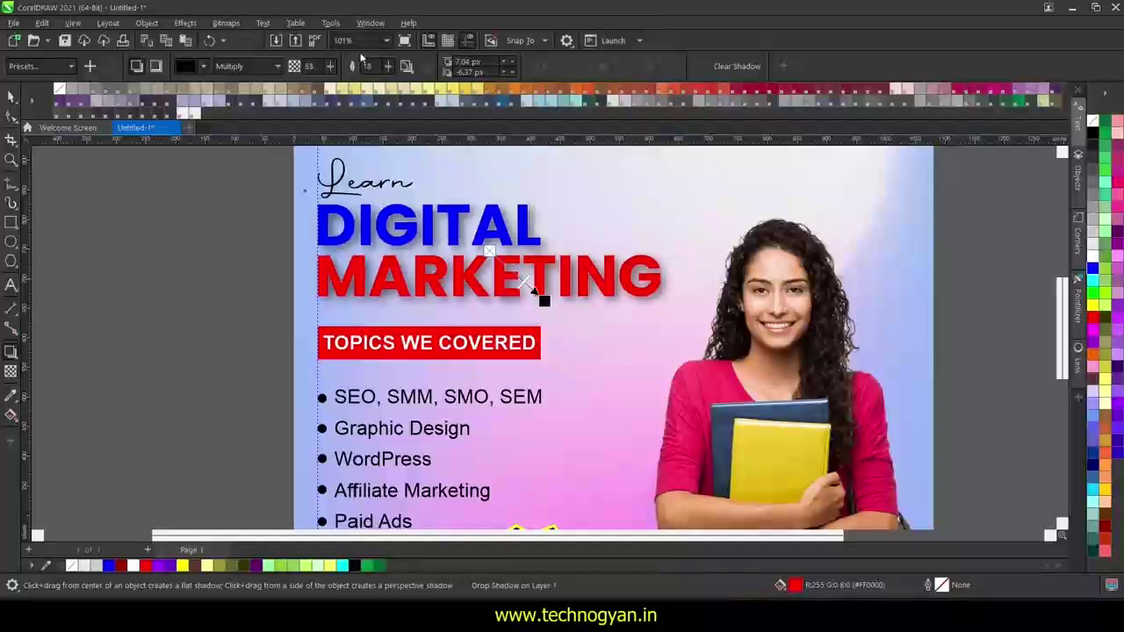
pyautogui.hotkey('ctrl', 'z')
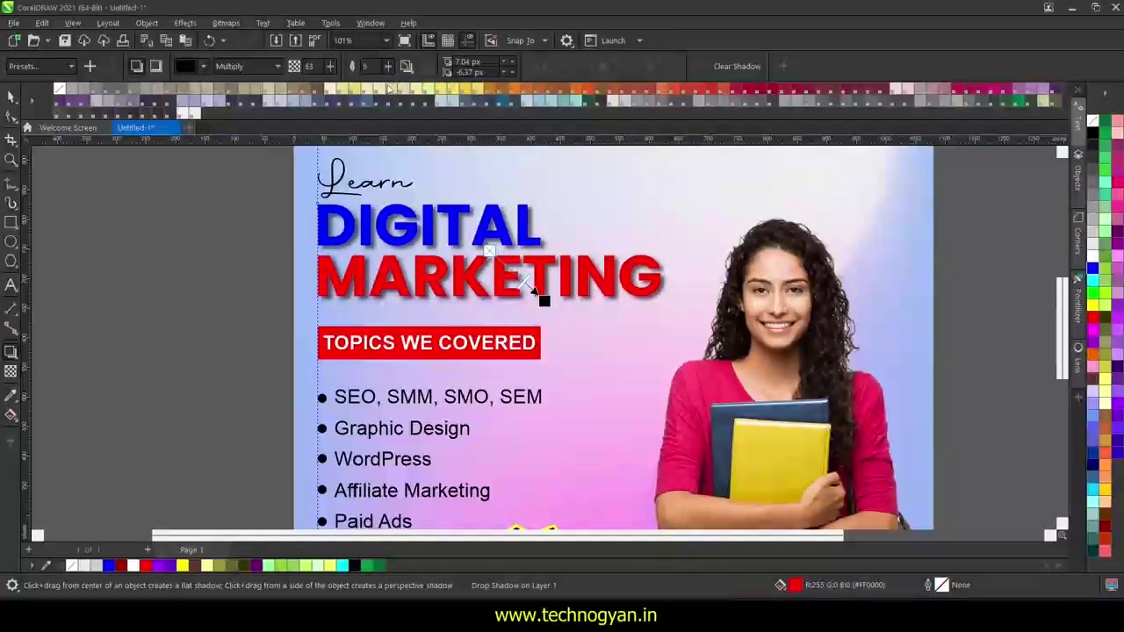
# - Lighten the headline shadow to about 24 opacity
pyautogui.moveTo(523, 280); pyautogui.dragTo(531, 287)
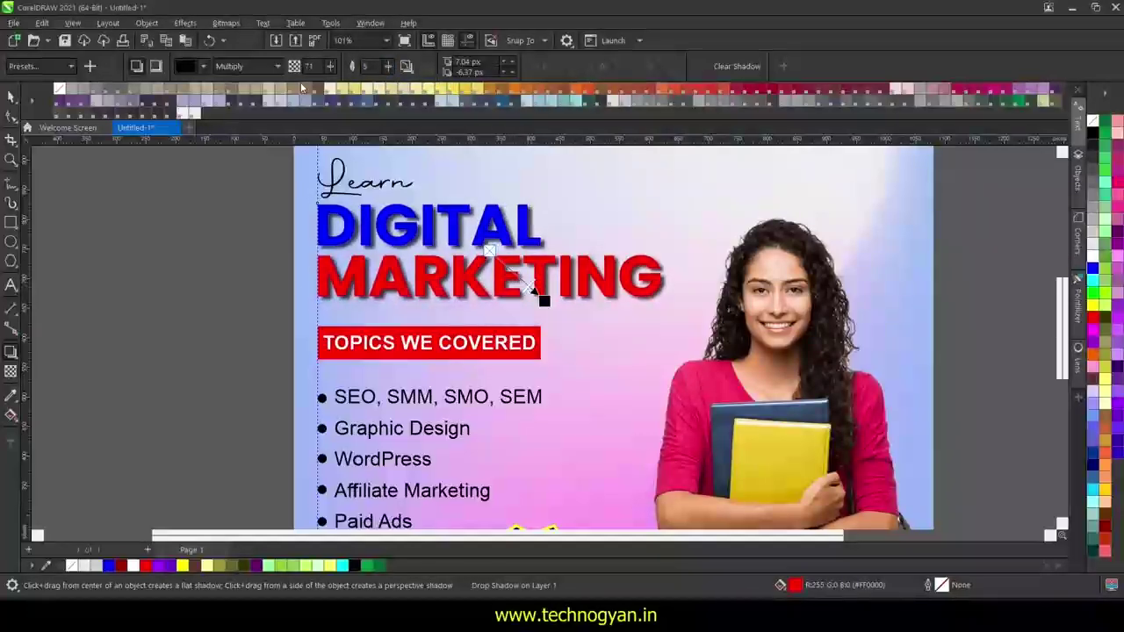
pyautogui.scroll(-3, 309, 69)
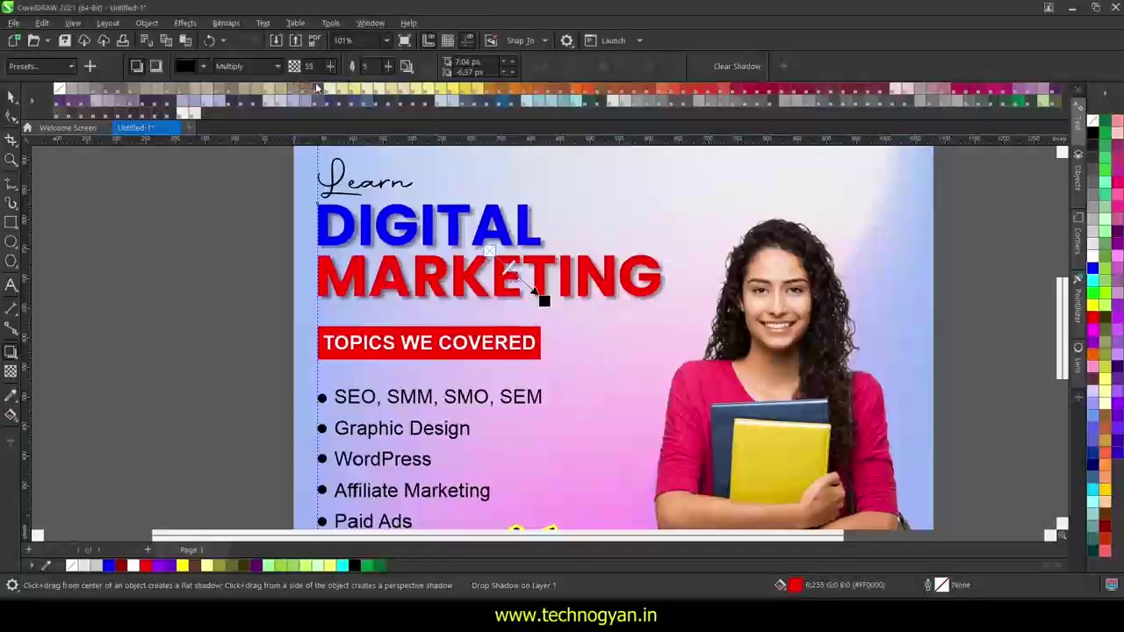
pyautogui.scroll(5, 318, 83)
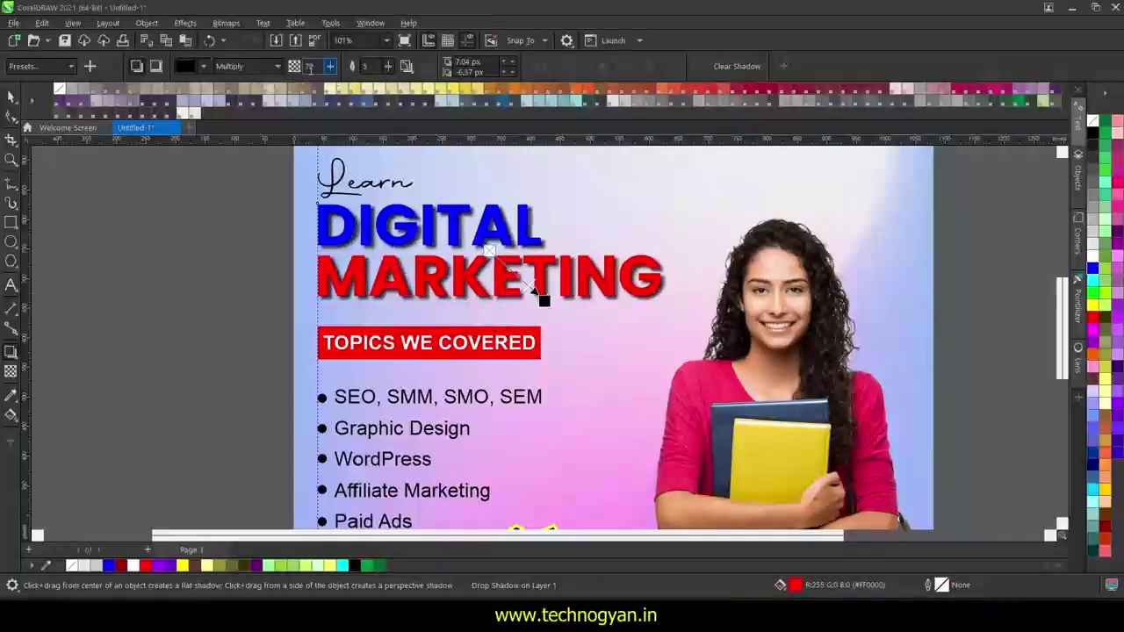
pyautogui.moveTo(540, 296); pyautogui.dragTo(505, 265)
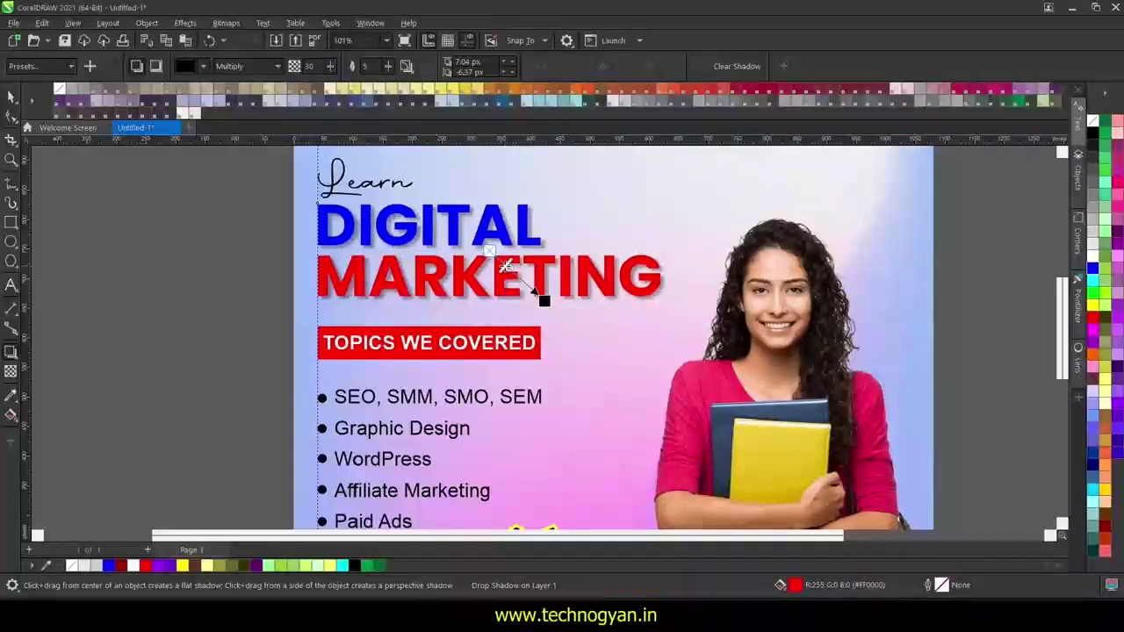
pyautogui.scroll(5, 367, 69)
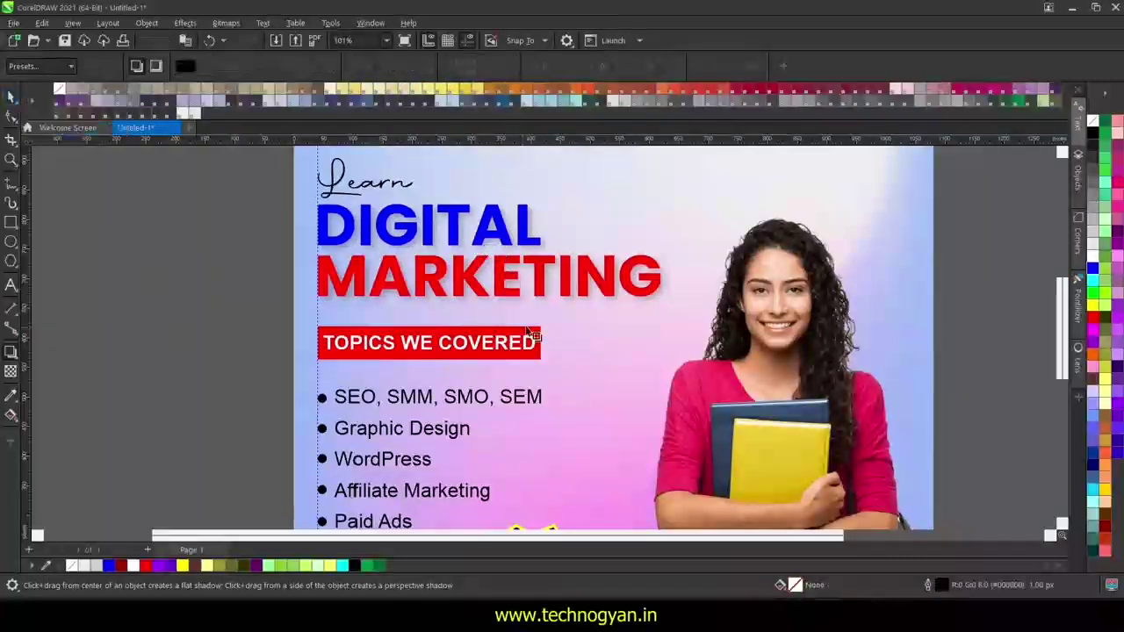
pyautogui.press('space')
# - Reselect the headline group and nudge it slightly right and down
pyautogui.click(249, 243)
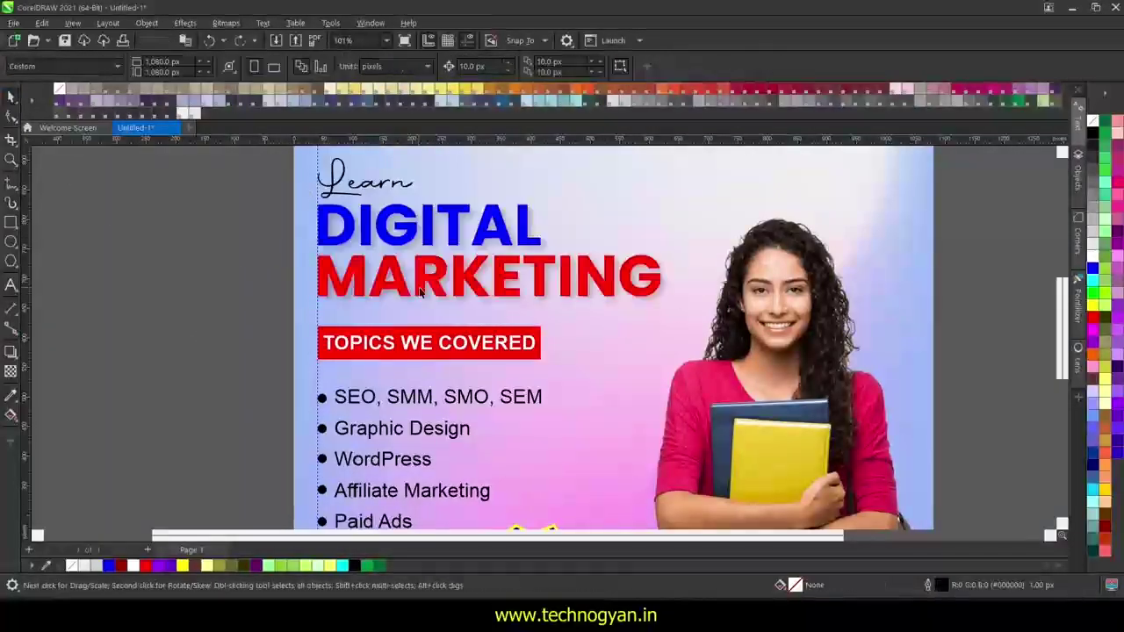
pyautogui.click(327, 230)
pyautogui.click(302, 244)
pyautogui.click(326, 230)
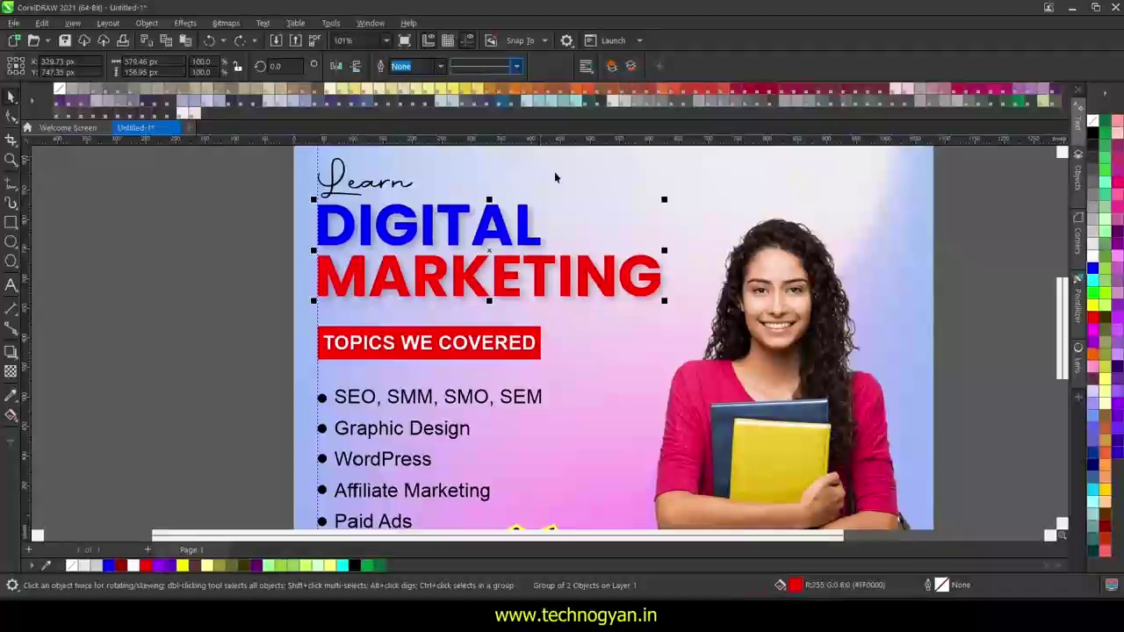
pyautogui.rightClick(539, 265)
pyautogui.click(293, 296)
pyautogui.click(439, 293)
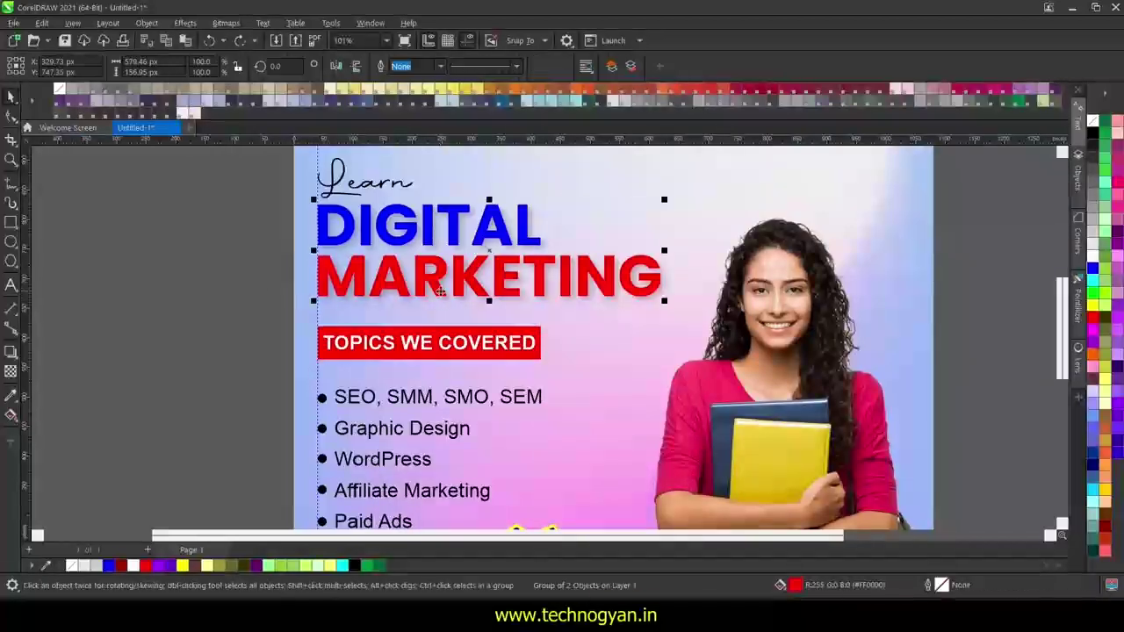
pyautogui.moveTo(439, 292); pyautogui.dragTo(451, 316)
# - Fill the whole headline group blue from the palette, then deselect it
pyautogui.rightClick(505, 286)
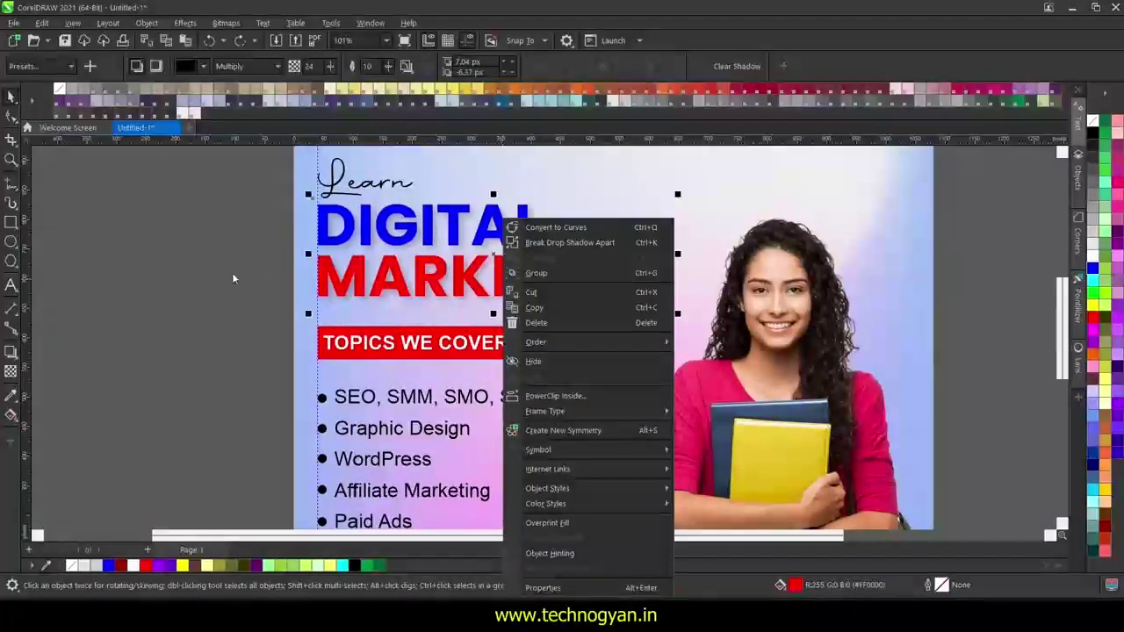
pyautogui.click(232, 278)
pyautogui.rightClick(508, 287)
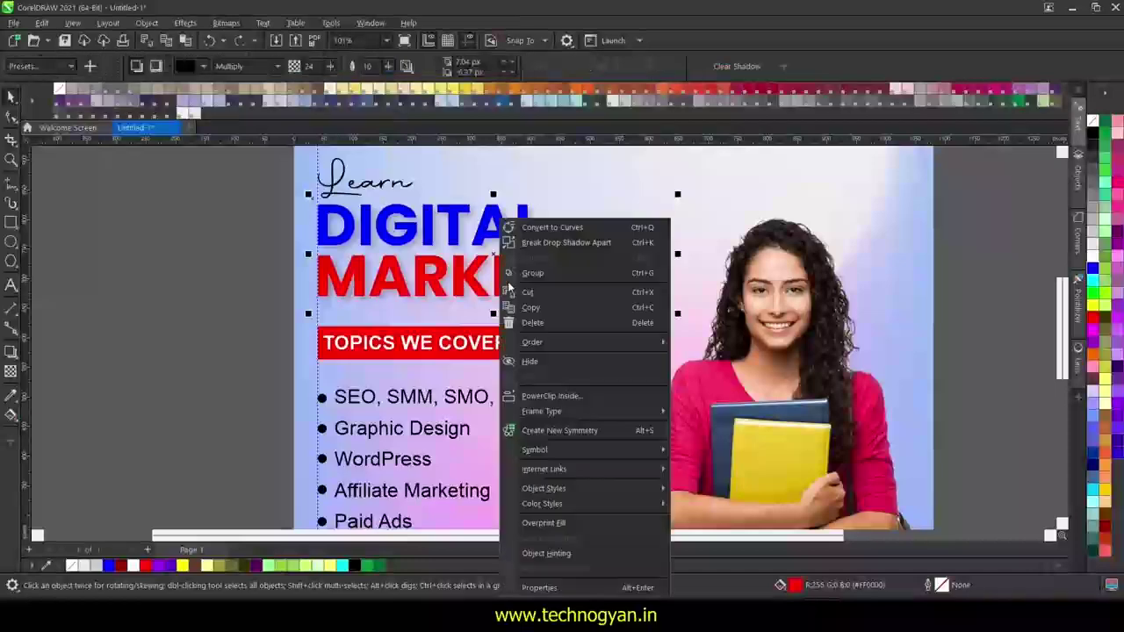
pyautogui.click(270, 266)
pyautogui.click(422, 227)
pyautogui.click(978, 231)
pyautogui.click(633, 289)
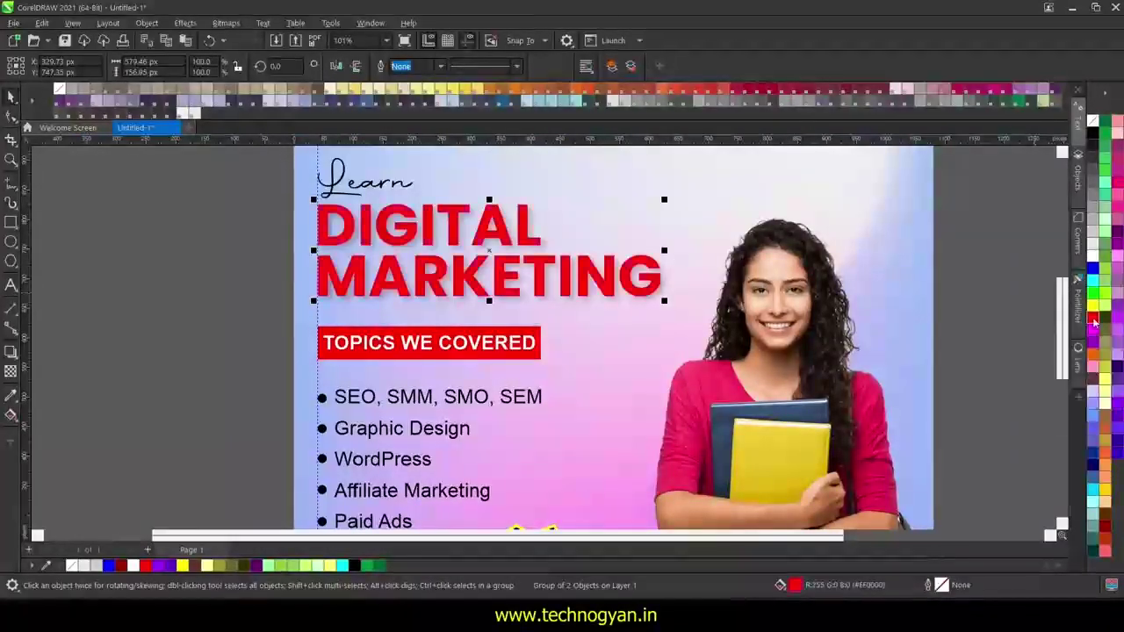
pyautogui.click(1093, 272)
pyautogui.scroll(-3, 944, 355)
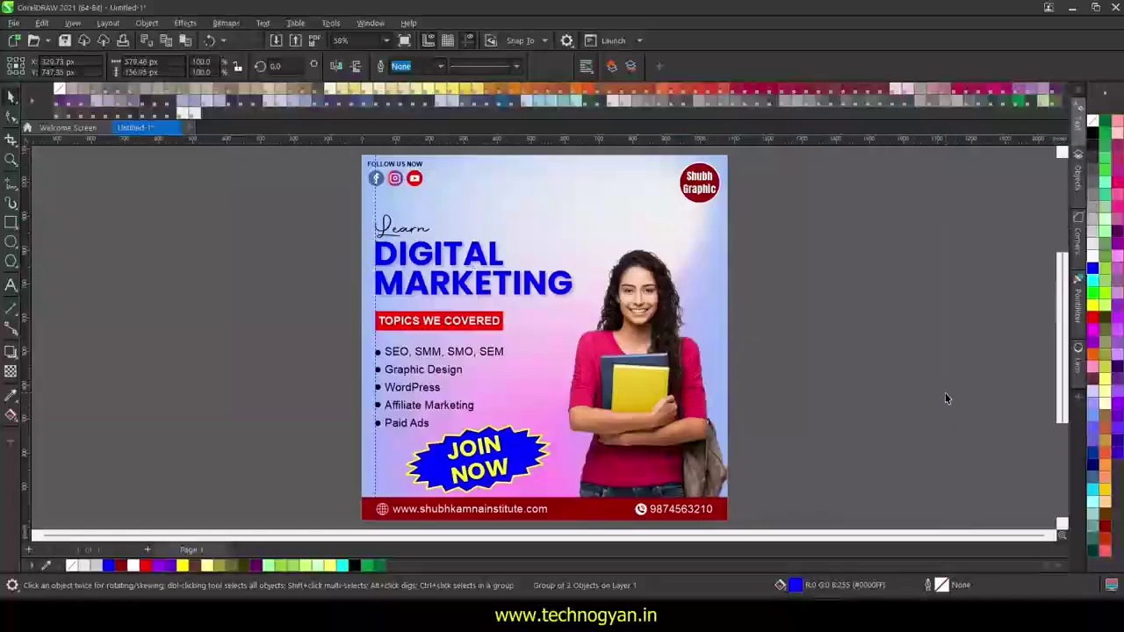
pyautogui.click(870, 376)
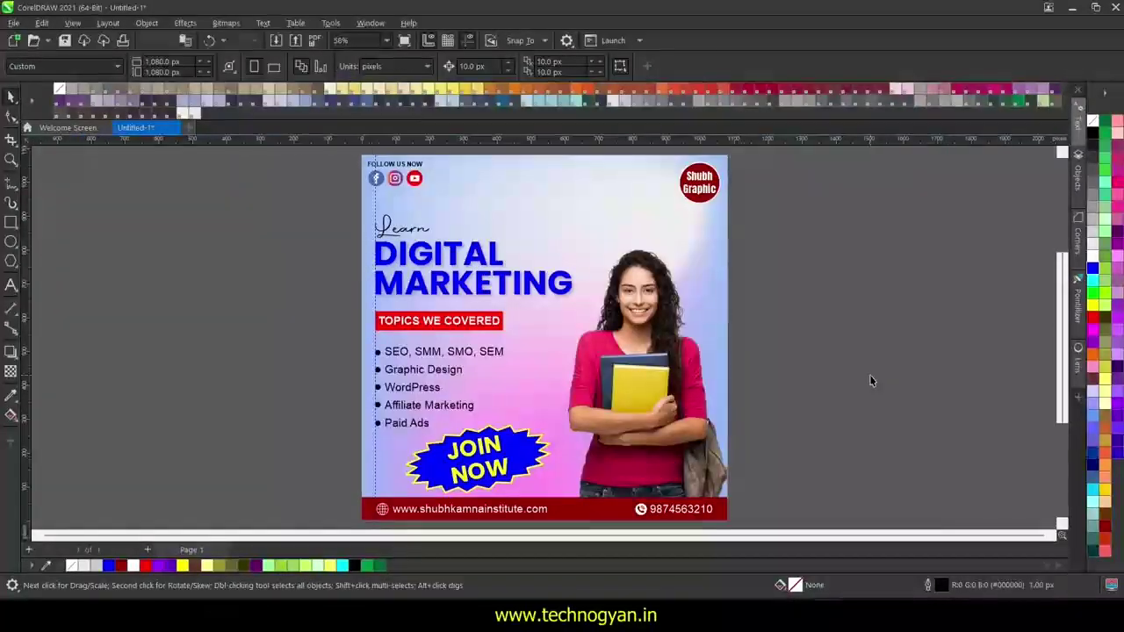